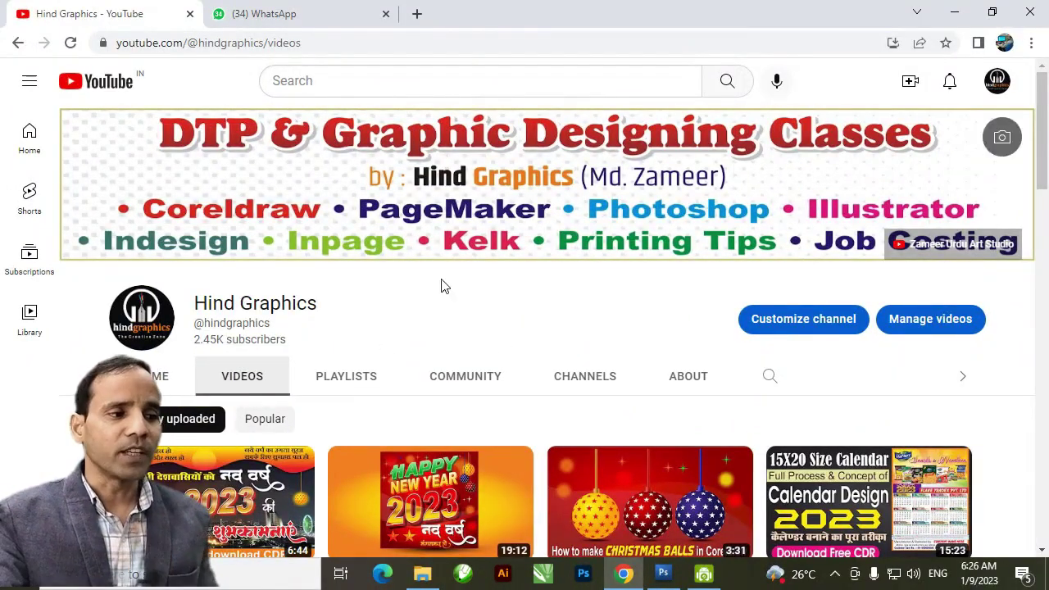
scroll(505, 347, down, 2)
scroll(500, 346, down, 9)
scroll(502, 344, down, 7)
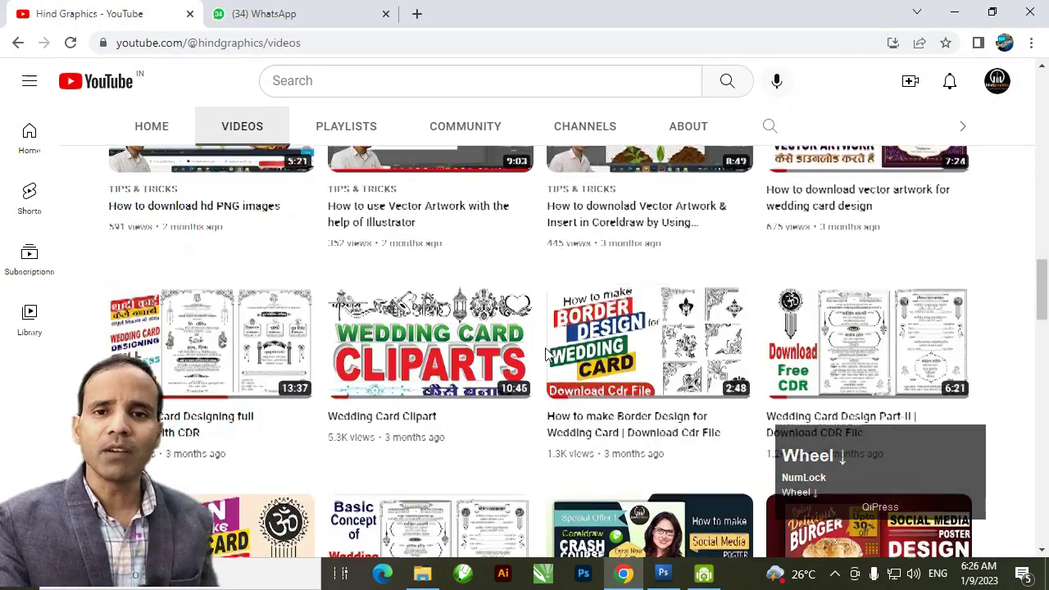
scroll(543, 355, down, 5)
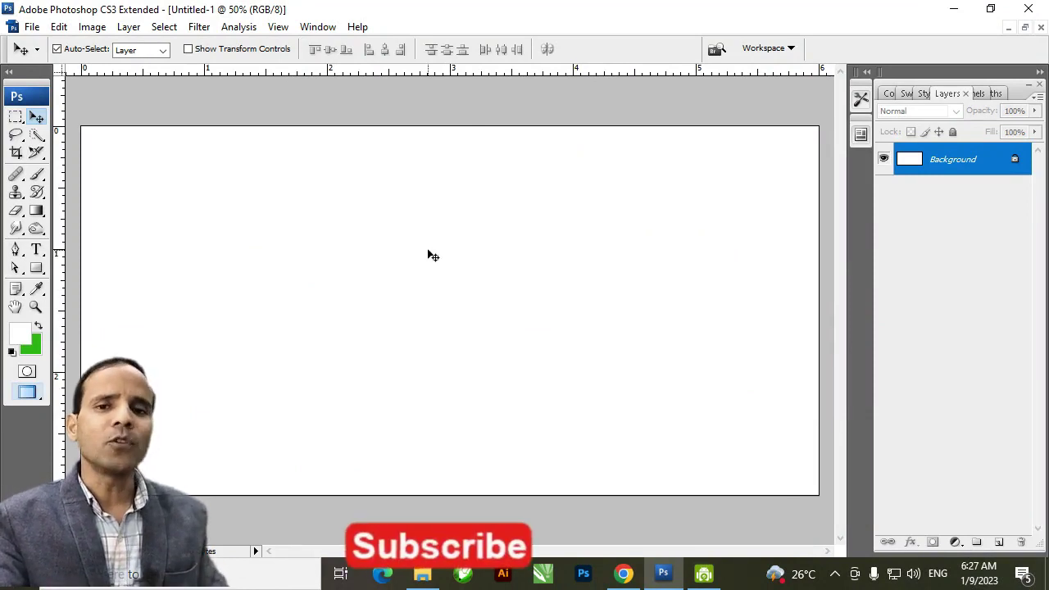
Add a text layer reading "Delhi is the capital of india" in the ADAM.CG PRO font, keeping the current red text color
key(t)
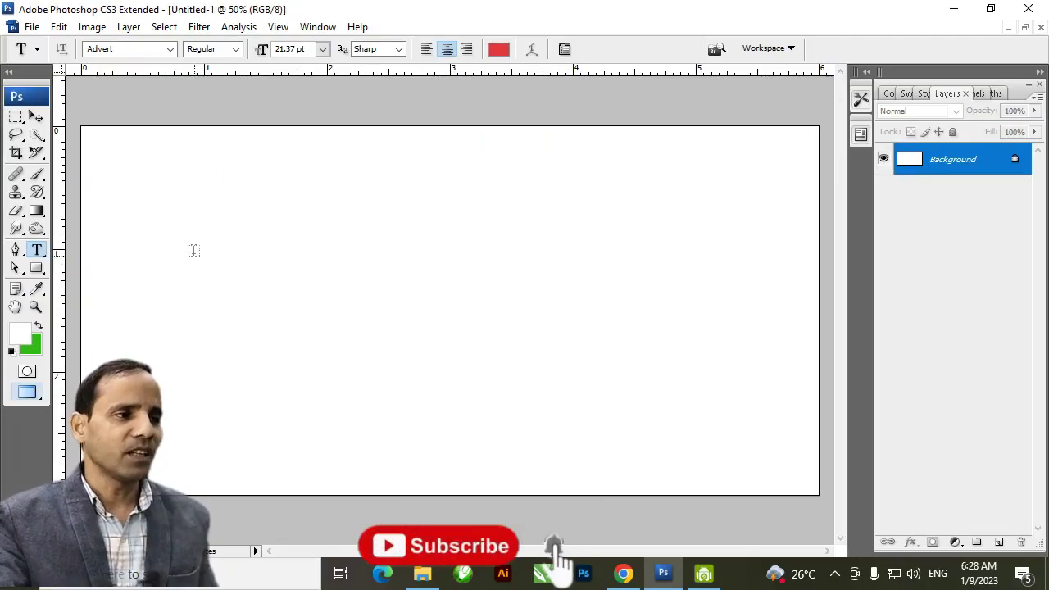
click(171, 52)
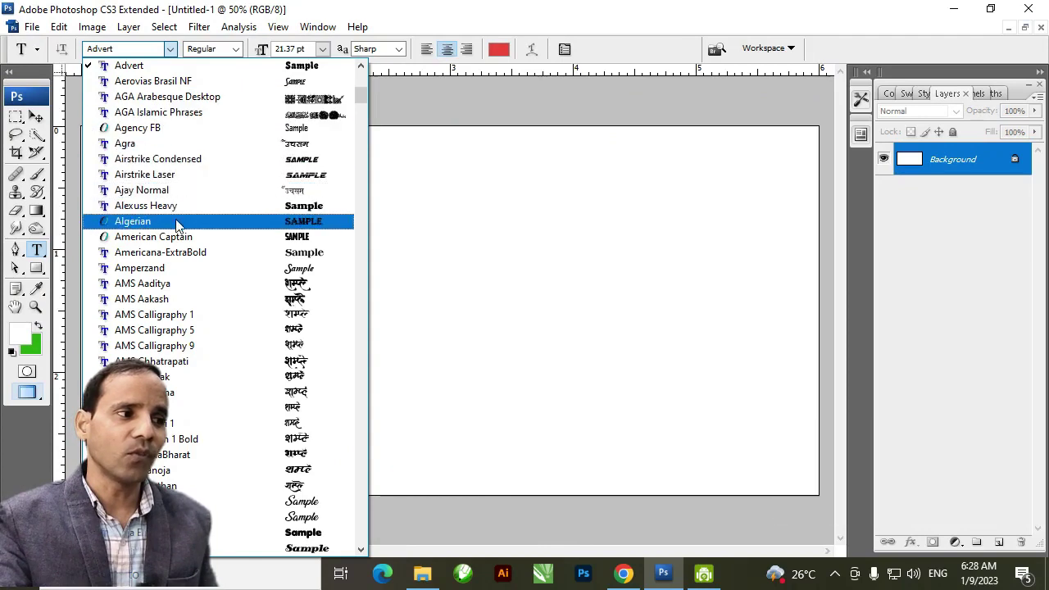
click(259, 269)
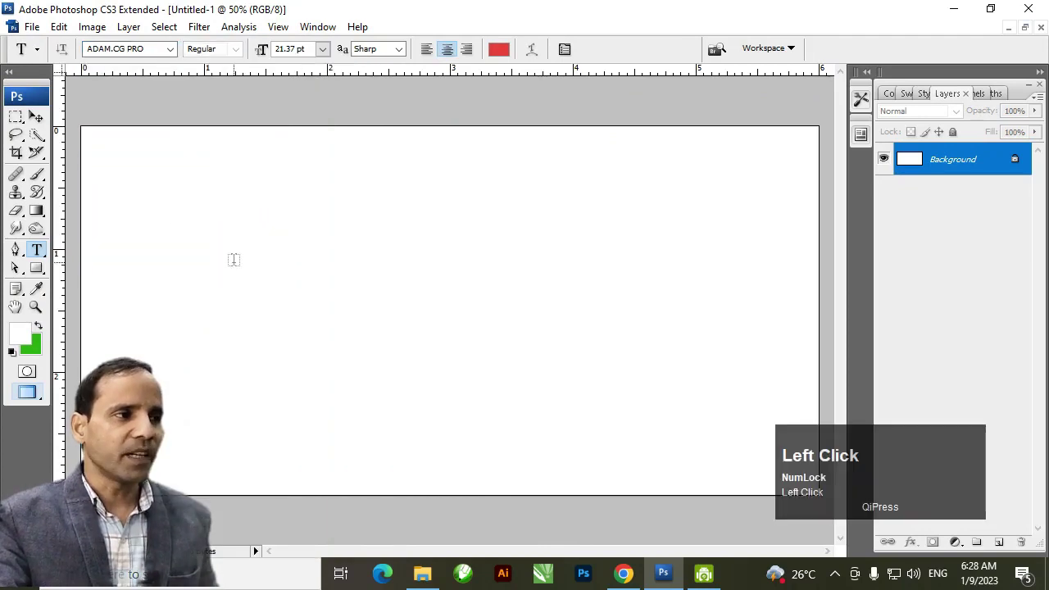
click(170, 272)
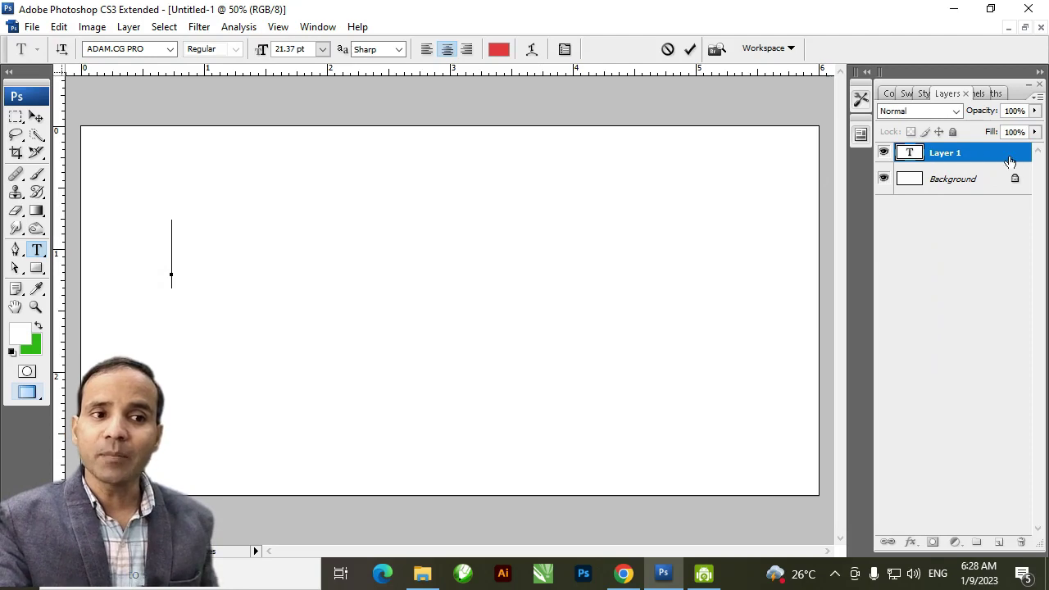
click(499, 51)
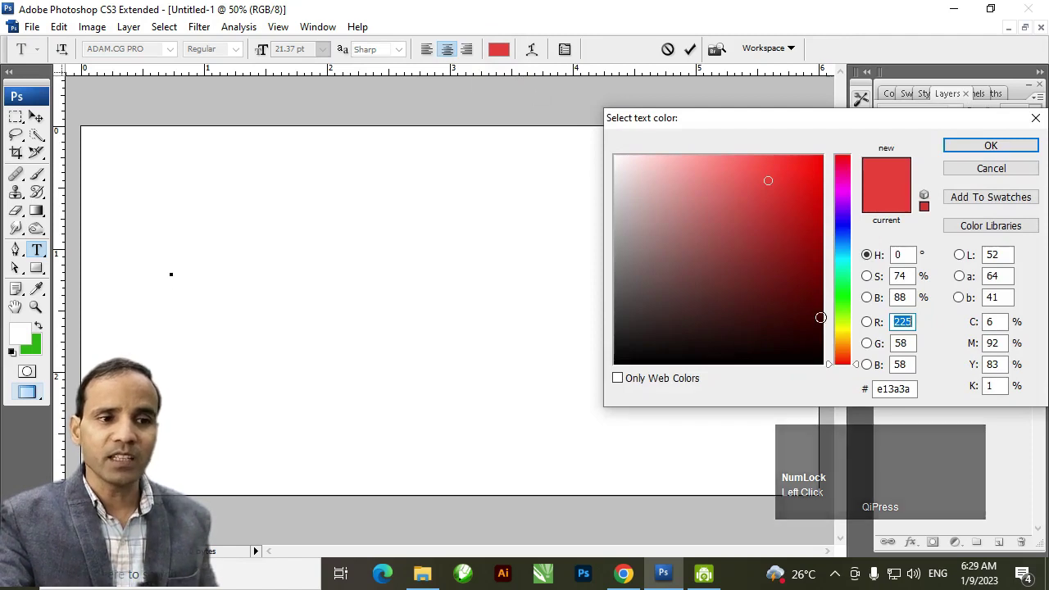
click(987, 168)
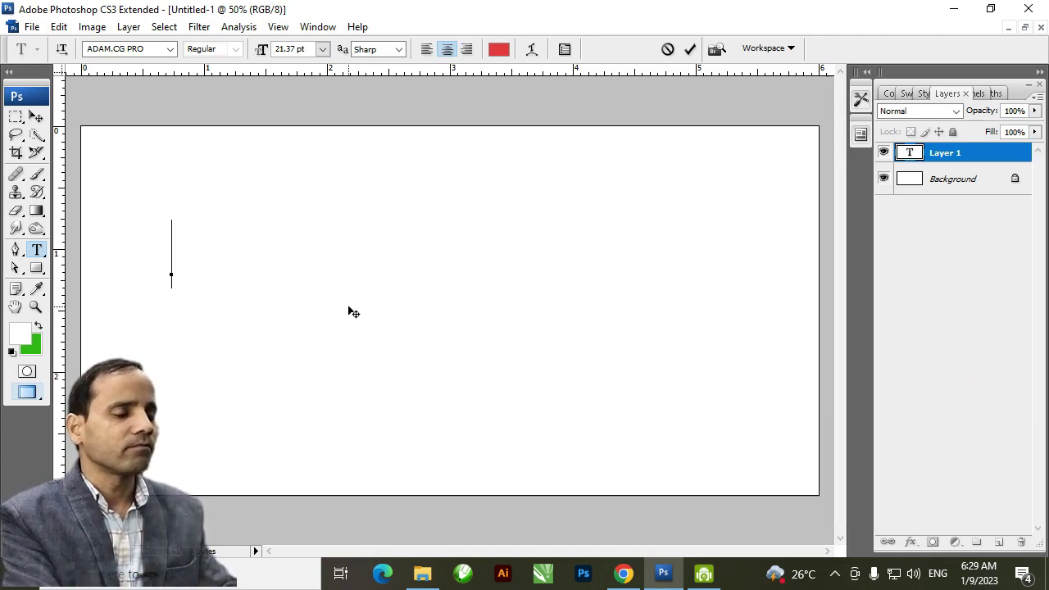
text(DELHI)
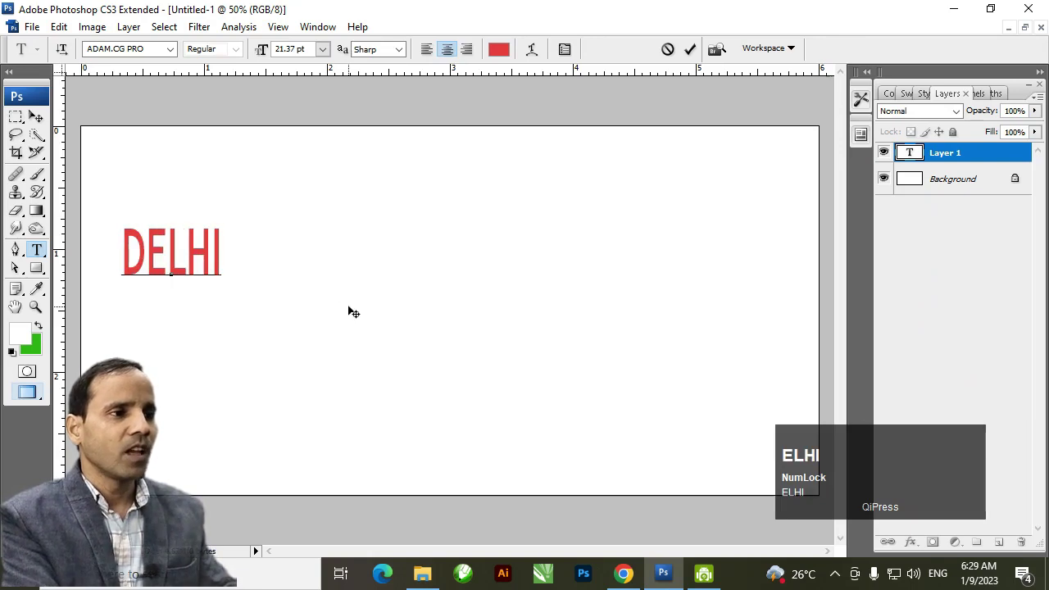
text( IS TH)
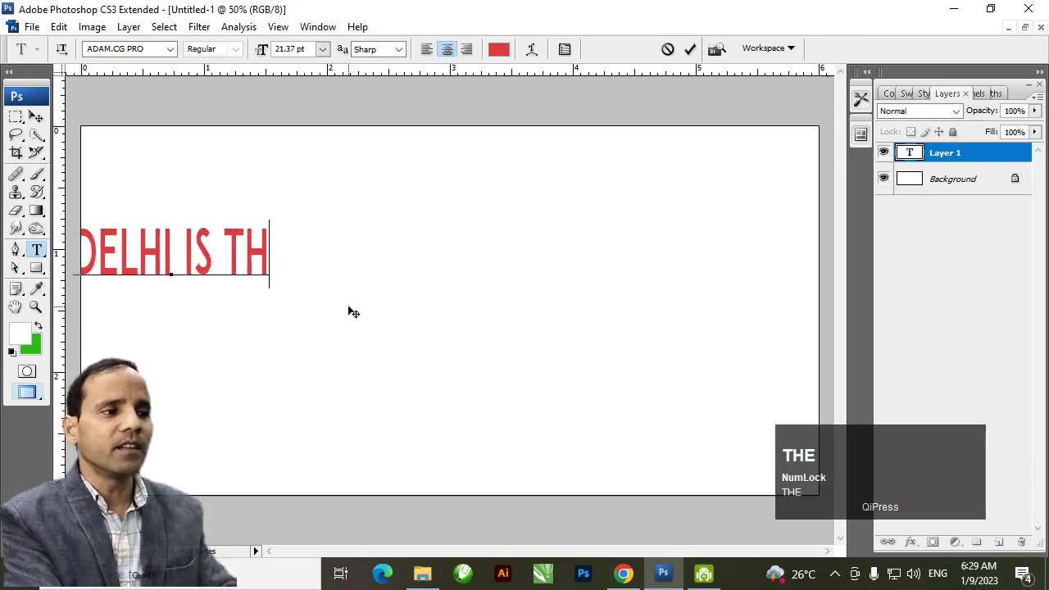
text(E CAPITAL OF )
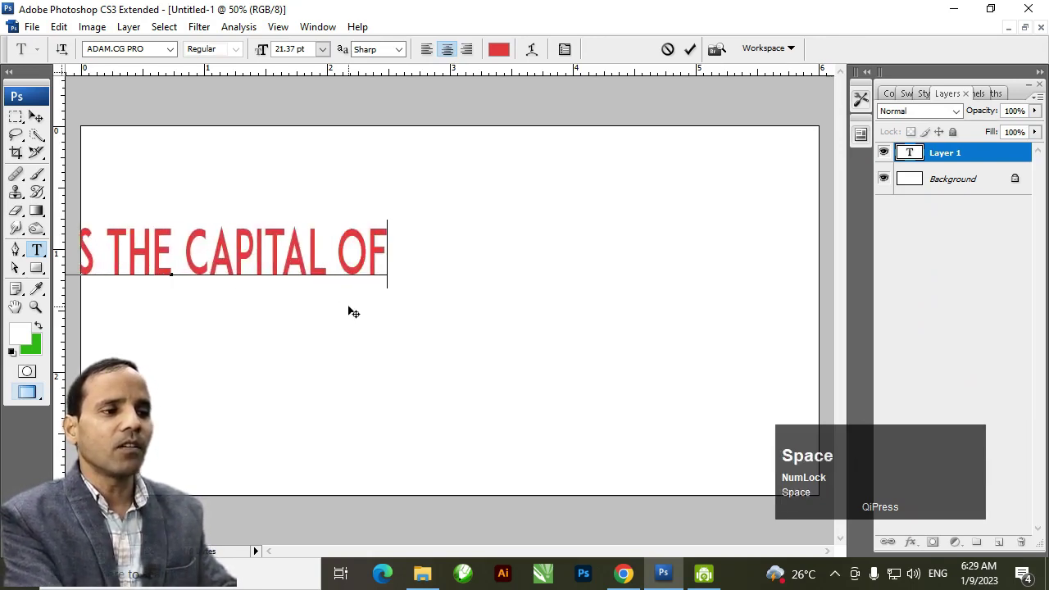
text(INDIA)
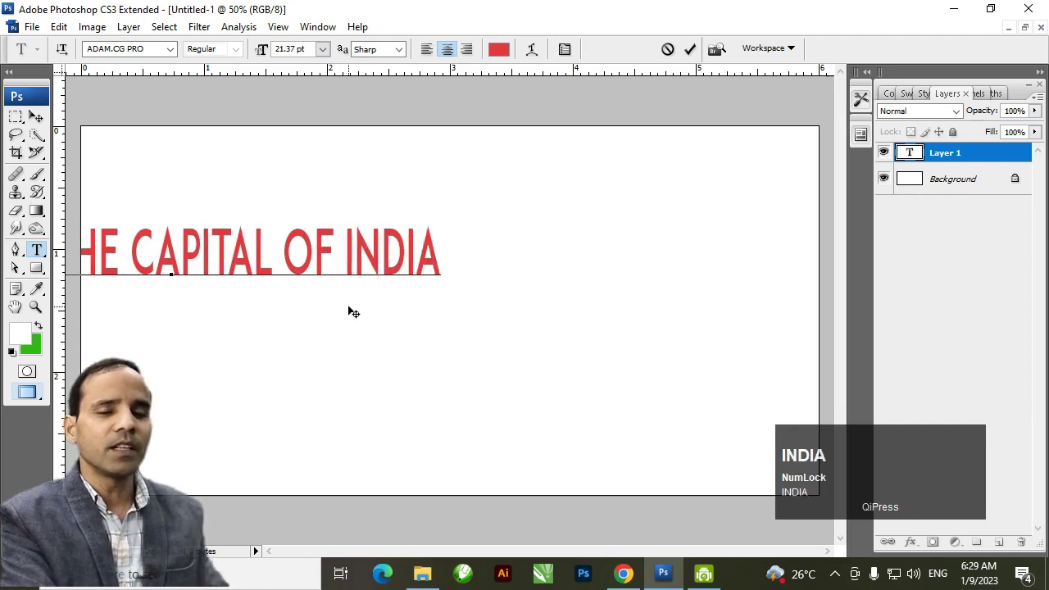
Try left, right and center alignment on the whole sentence, ending with left alignment
key(ctrl+a)
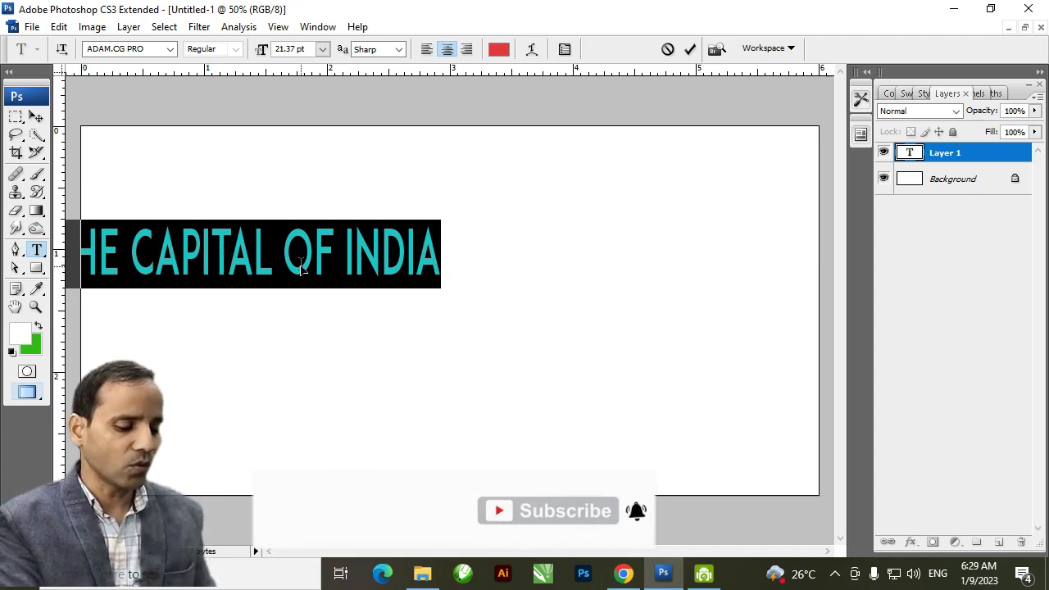
key(ctrl+shift+l)
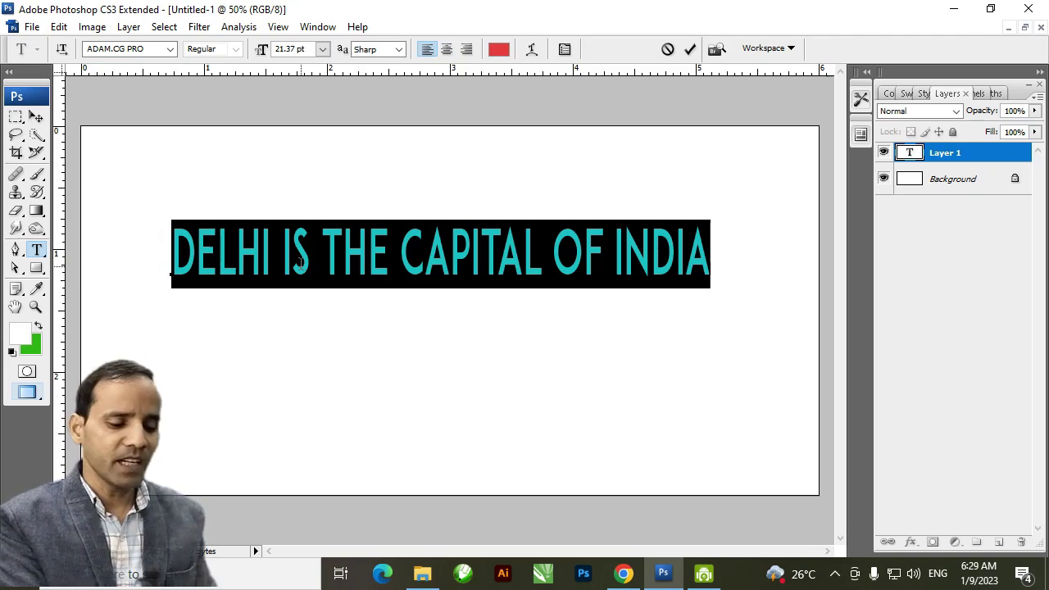
key(ctrl+shift+r)
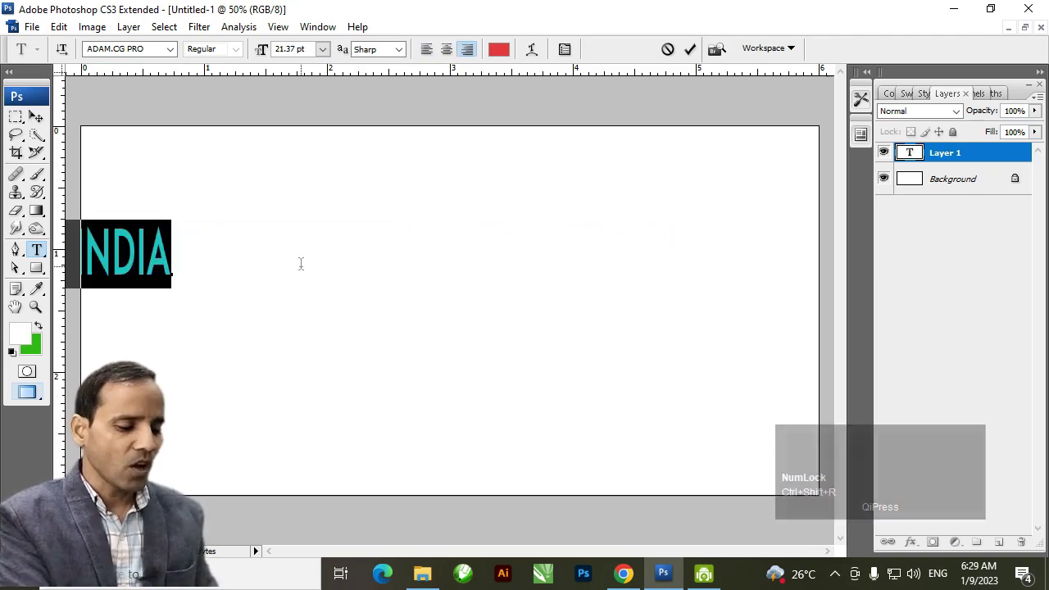
key(ctrl+shift+c)
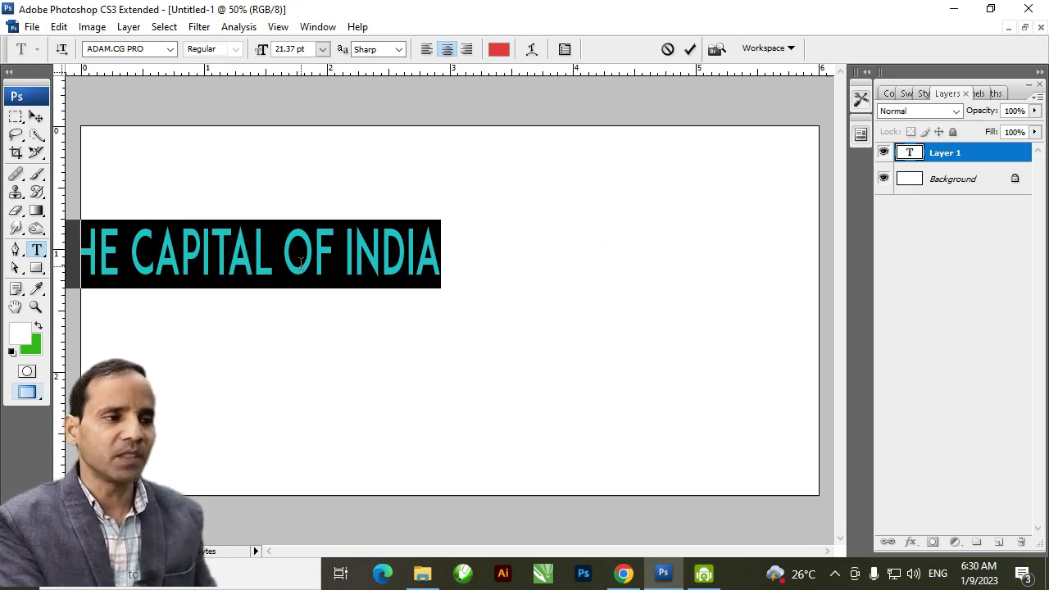
key(ctrl+shift+l)
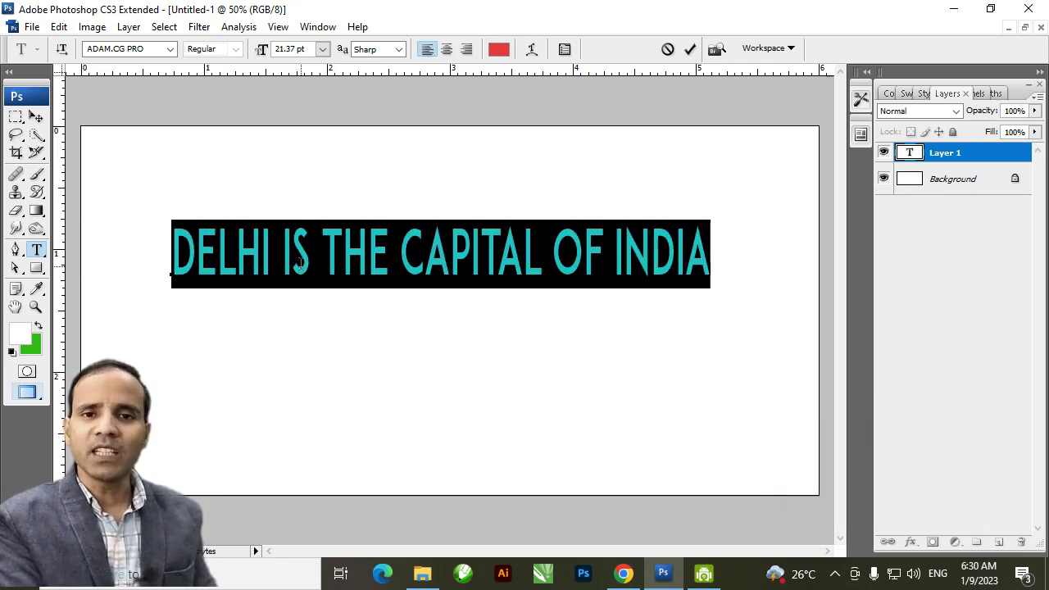
Commit the text edit and move the sentence slightly down and to the right on the canvas
click(311, 264)
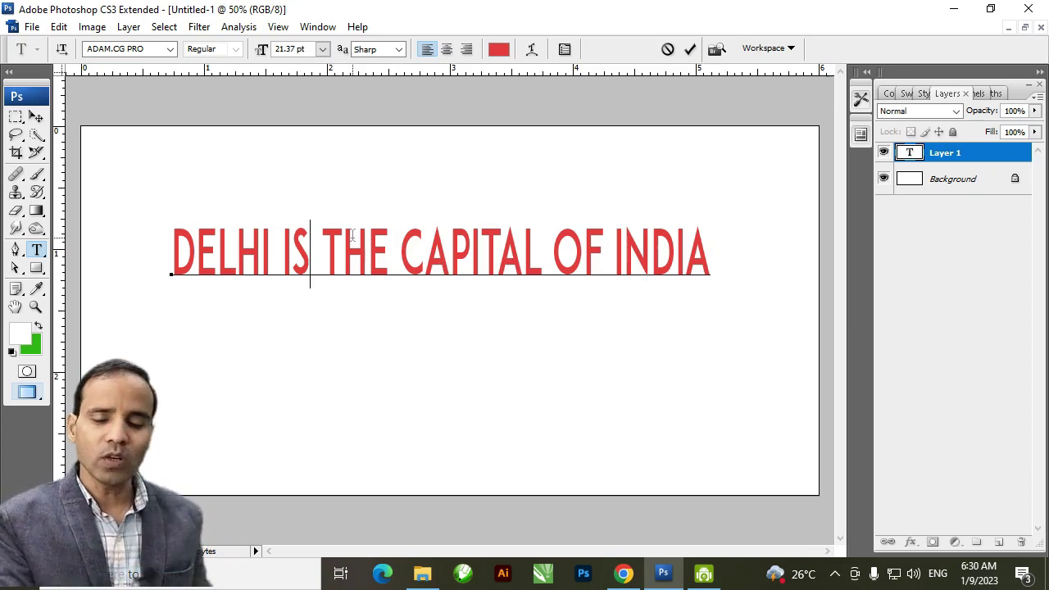
key(ctrl)
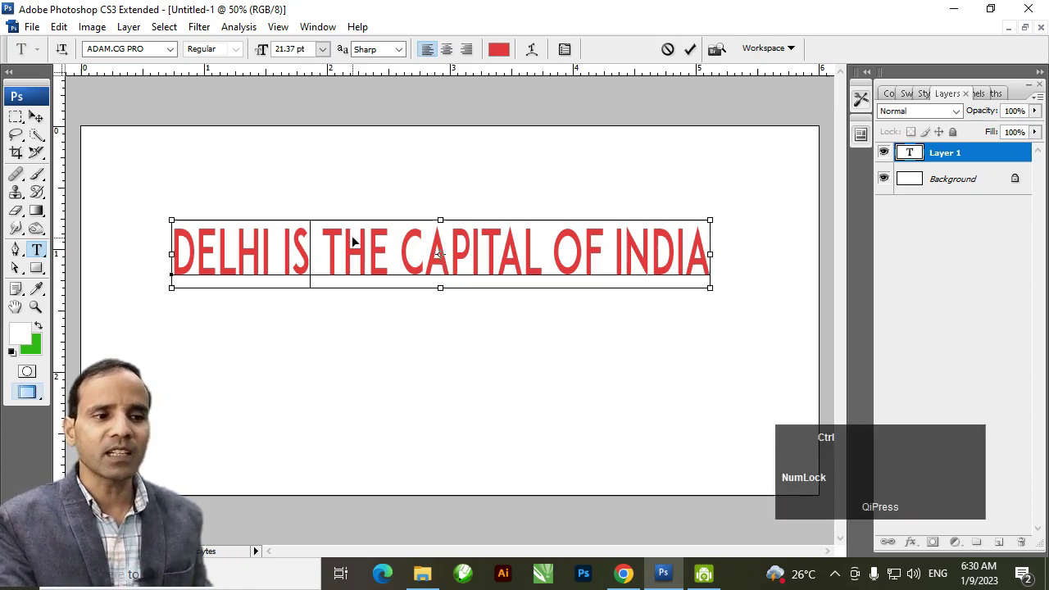
key(ctrl+Return)
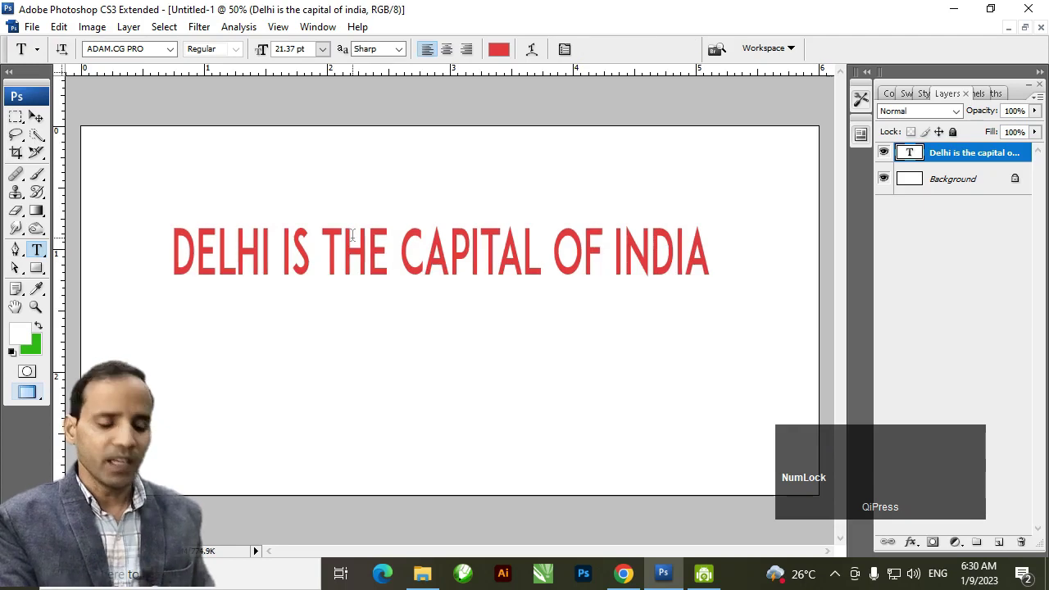
key(v)
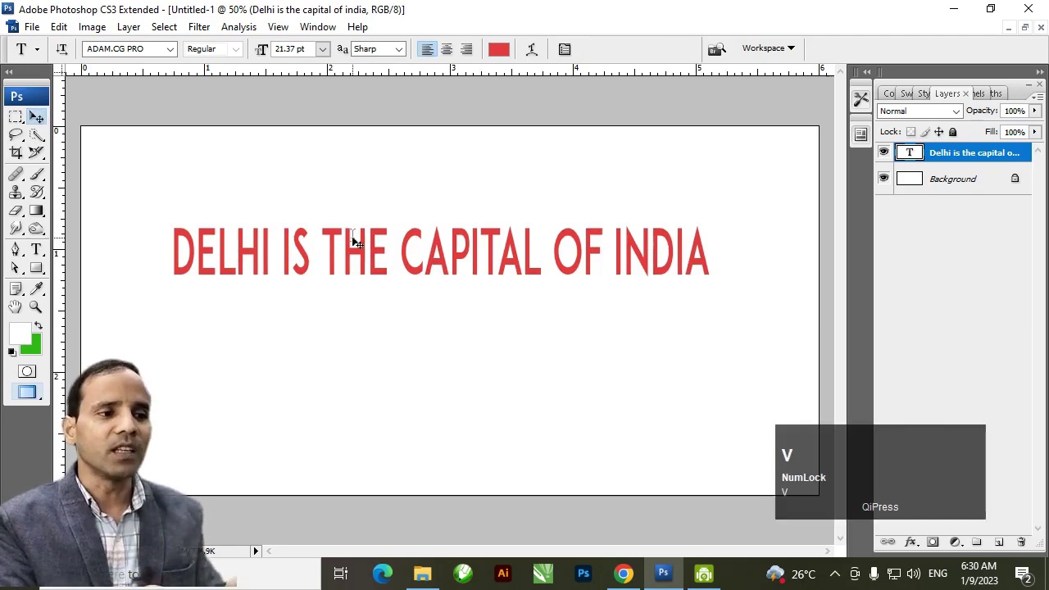
drag(374, 257, 392, 266)
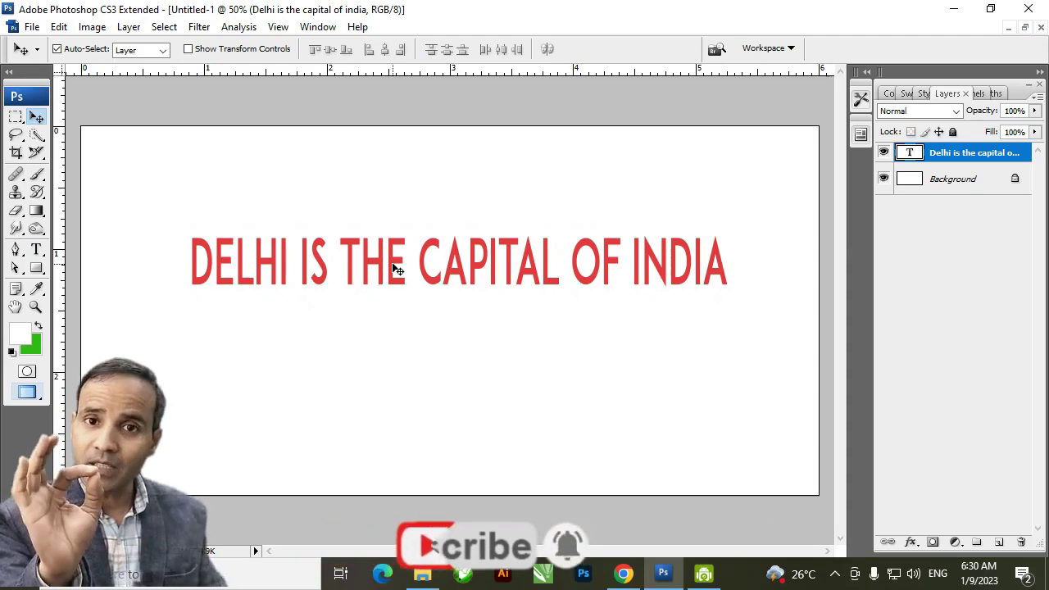
Change the font of the whole "Delhi is the capital of india" sentence to Adorable and commit the edit
key(t)
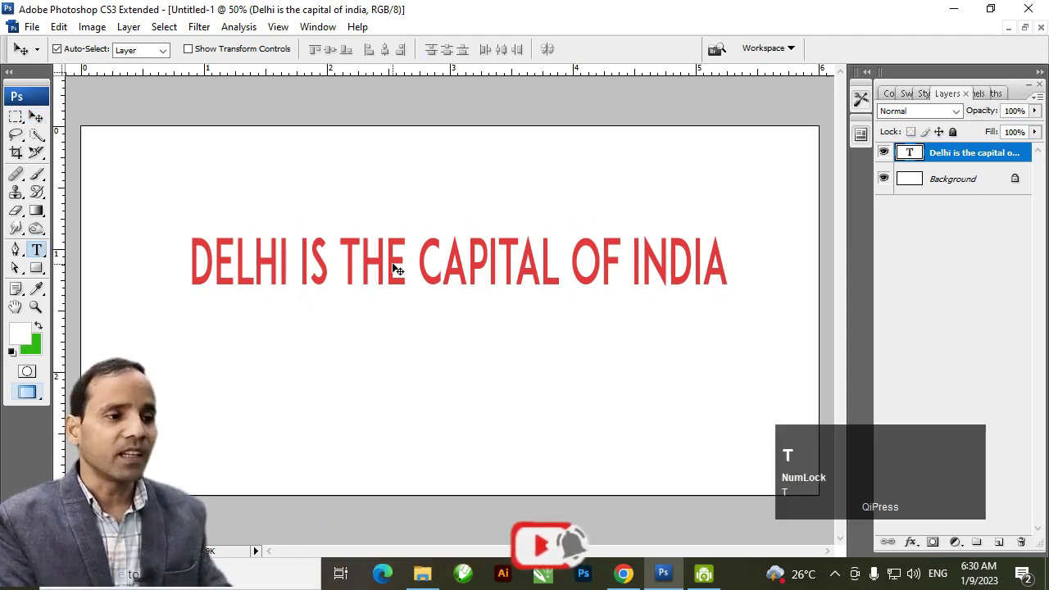
click(385, 264)
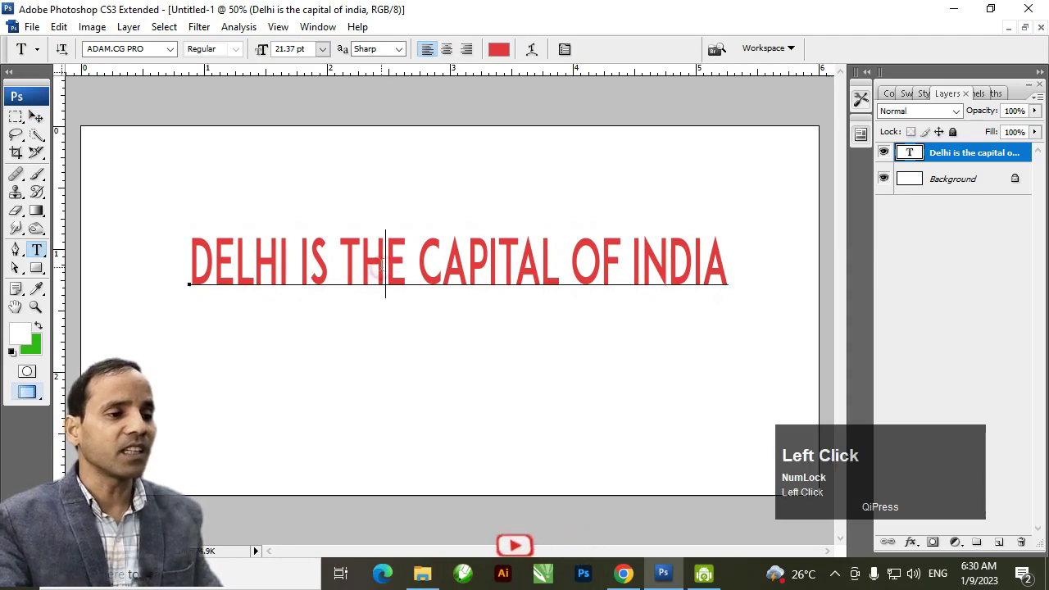
key(ctrl+a)
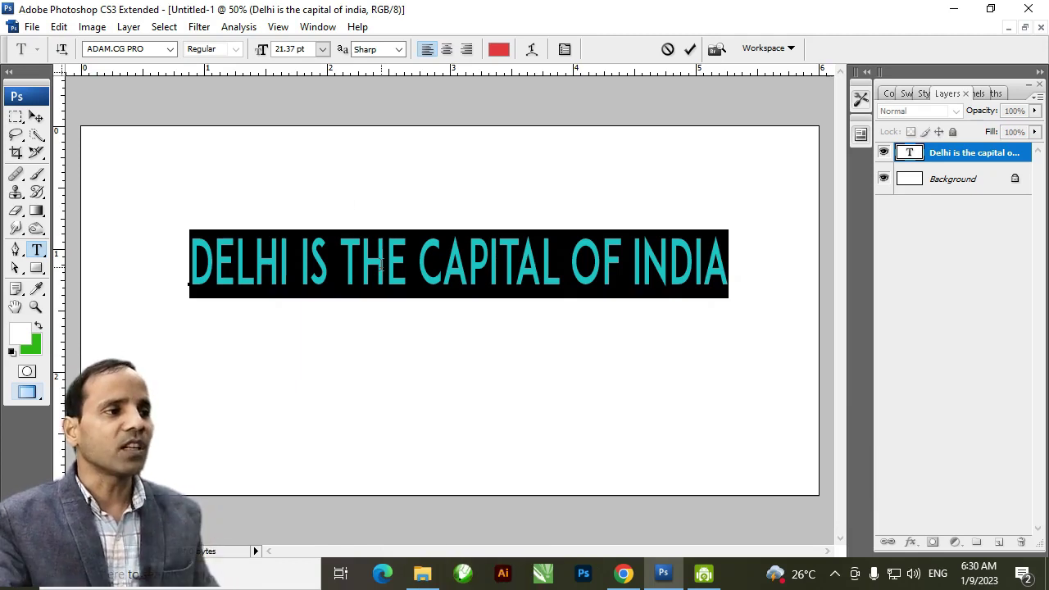
click(171, 49)
click(131, 96)
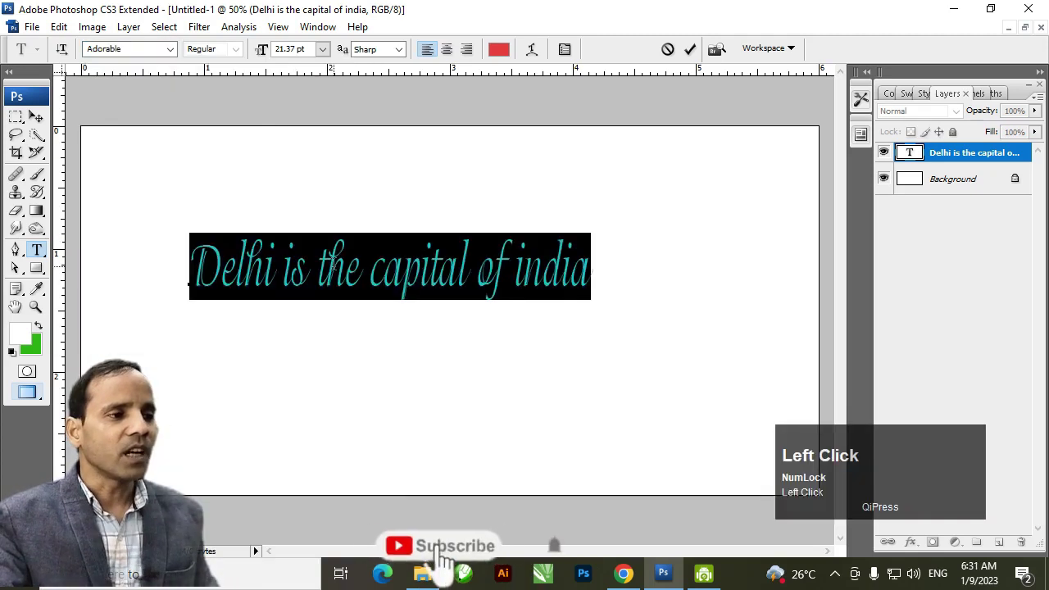
click(345, 270)
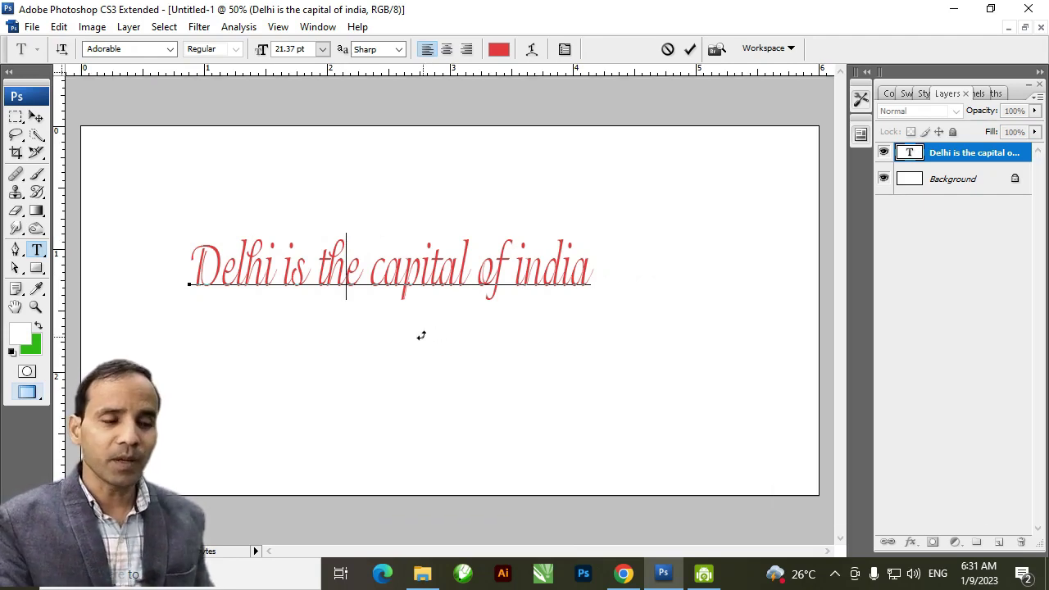
key(ctrl+Return)
Add a second text layer reading "Hind Graphics" below the Delhi sentence
click(281, 387)
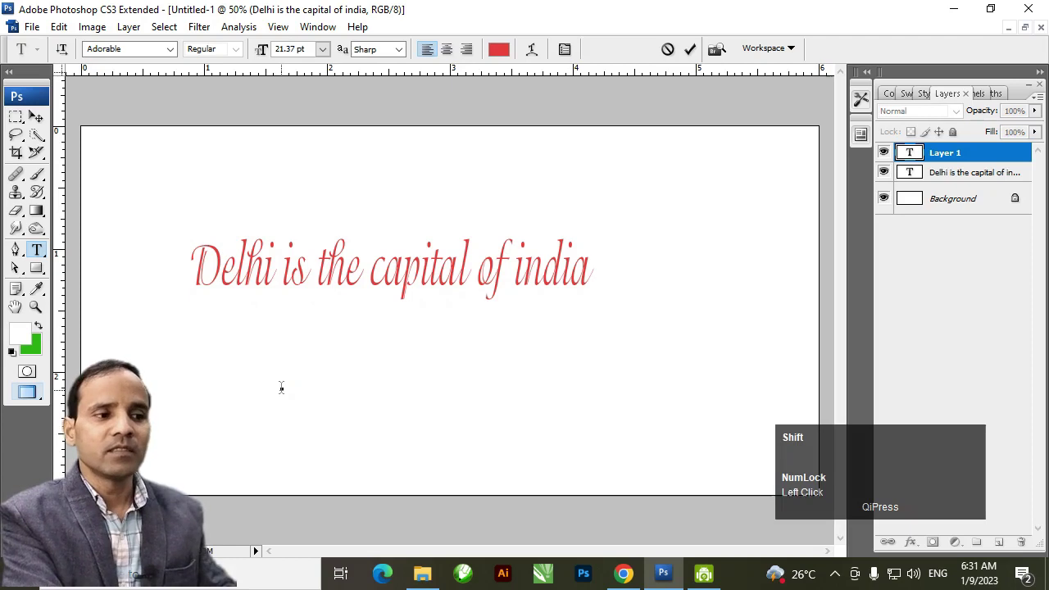
text(Hind Graphics)
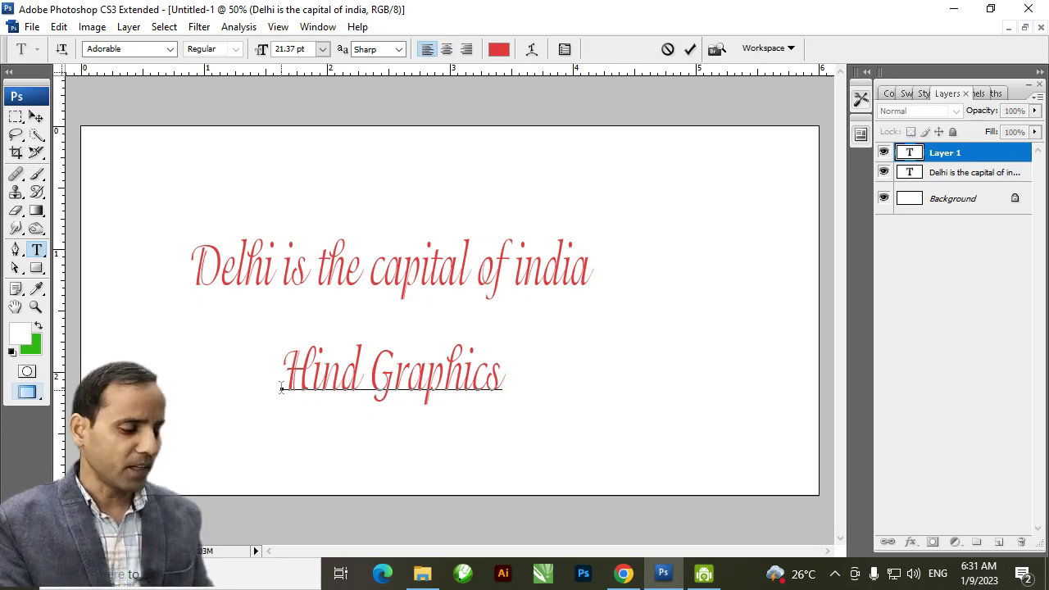
key(ctrl+Return)
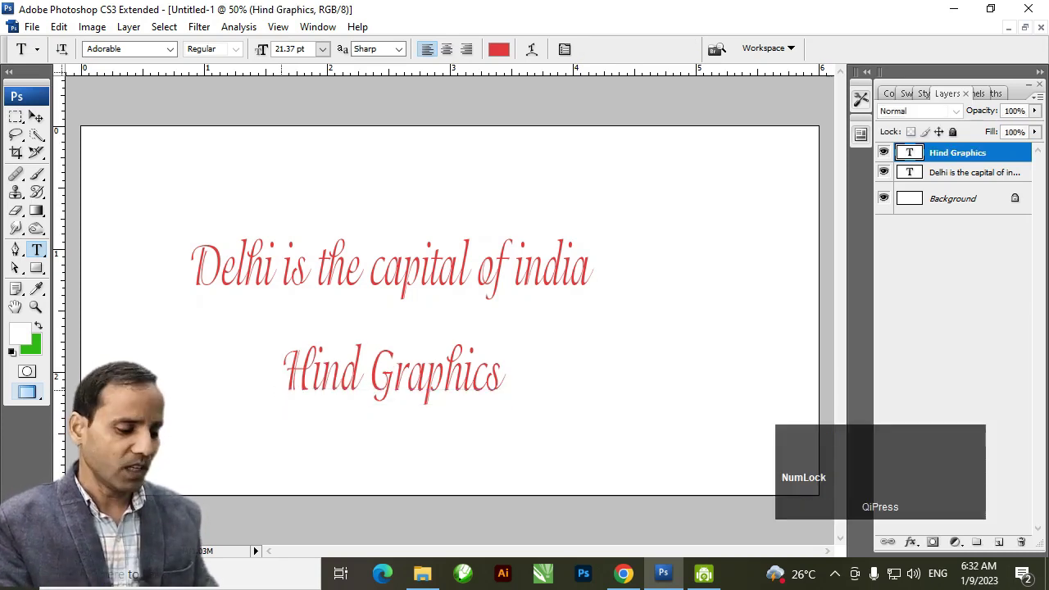
Widen the "Hind Graphics" text with Free Transform and move it up and left, closer beneath the Delhi sentence
key(v)
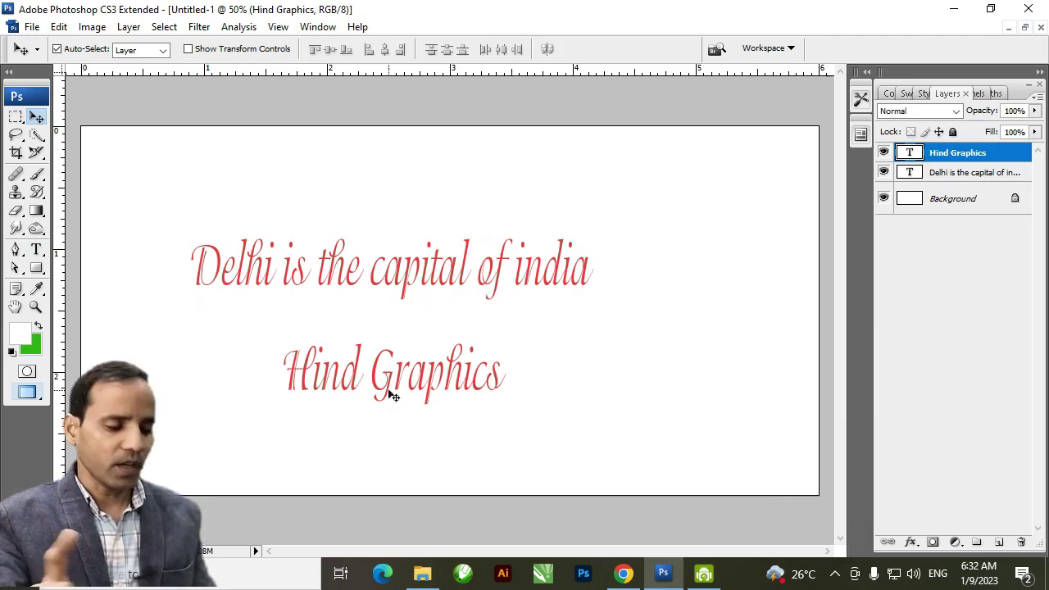
key(ctrl)
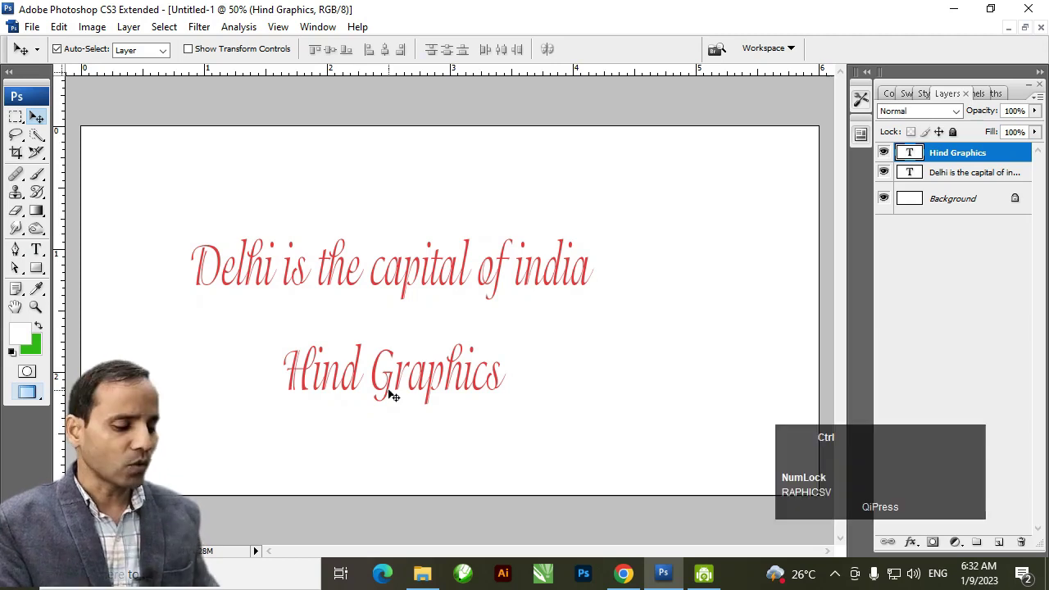
key(ctrl+t)
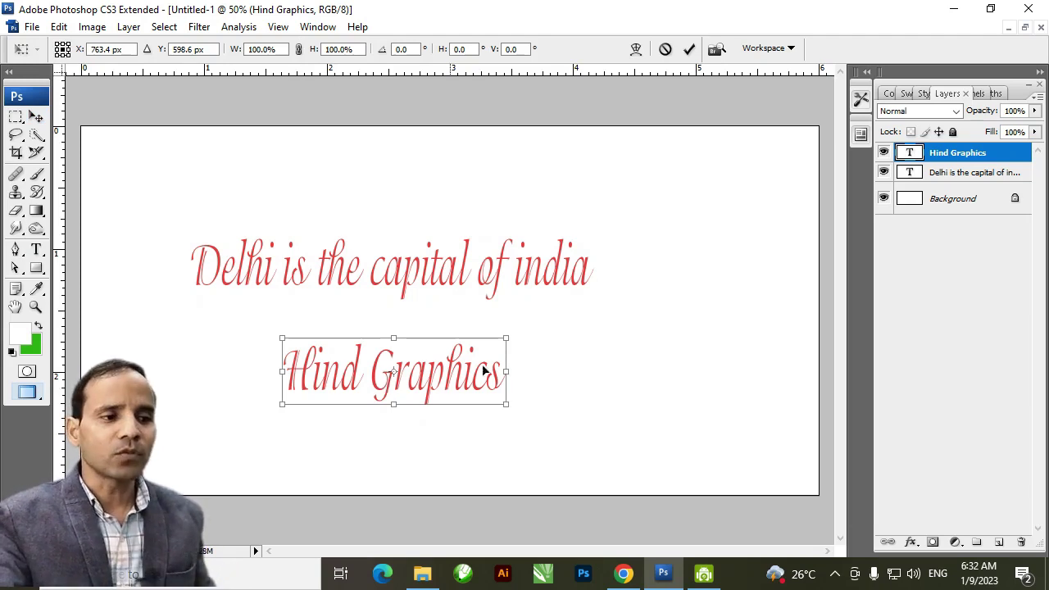
drag(510, 380, 576, 393)
mouse_move(574, 344)
mouse_down()
mouse_move(705, 271)
mouse_move(623, 330)
mouse_move(597, 325)
mouse_move(582, 347)
mouse_up()
double_click(452, 353)
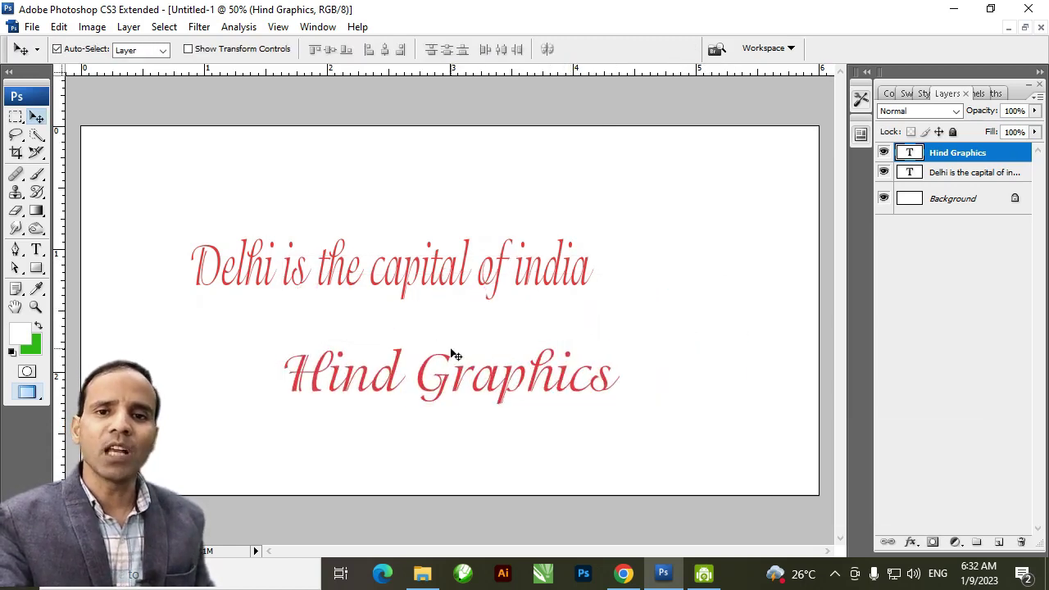
drag(451, 373, 402, 354)
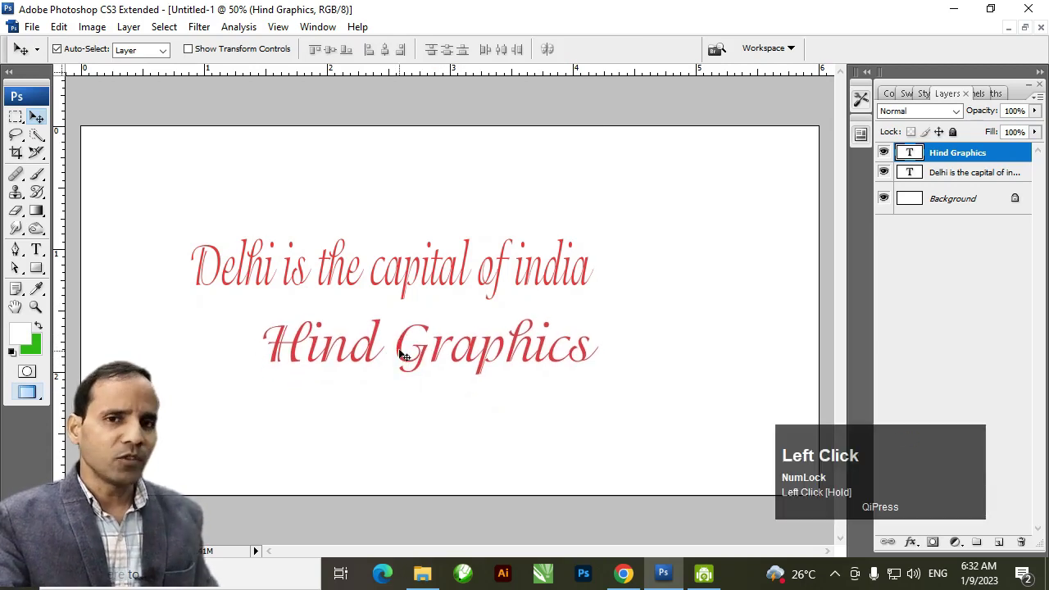
Change the font of the whole "Hind Graphics" text to Airstrike Laser and commit the edit
key(t)
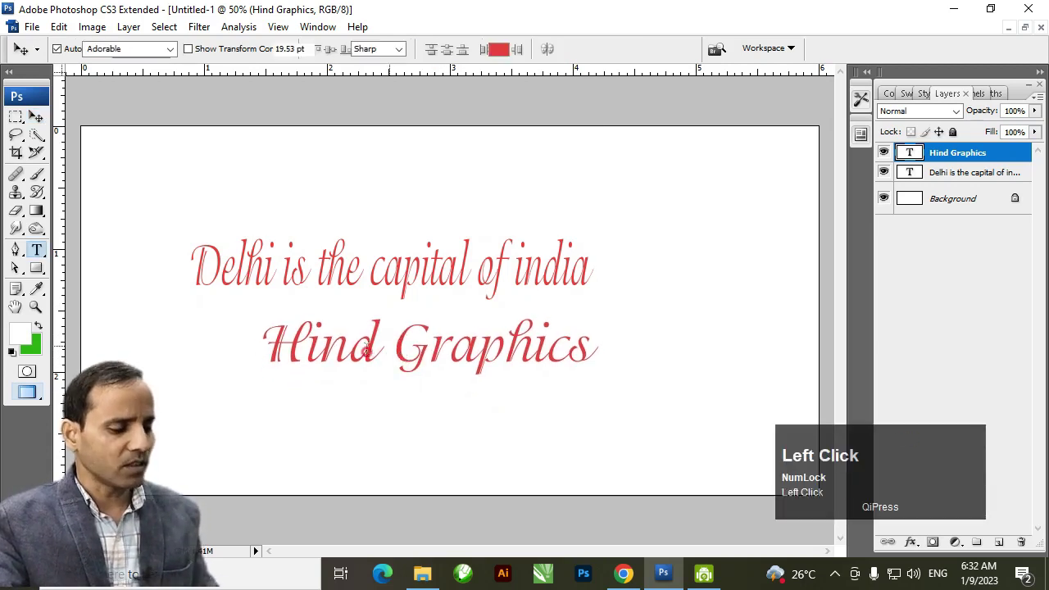
click(367, 348)
key(ctrl+a)
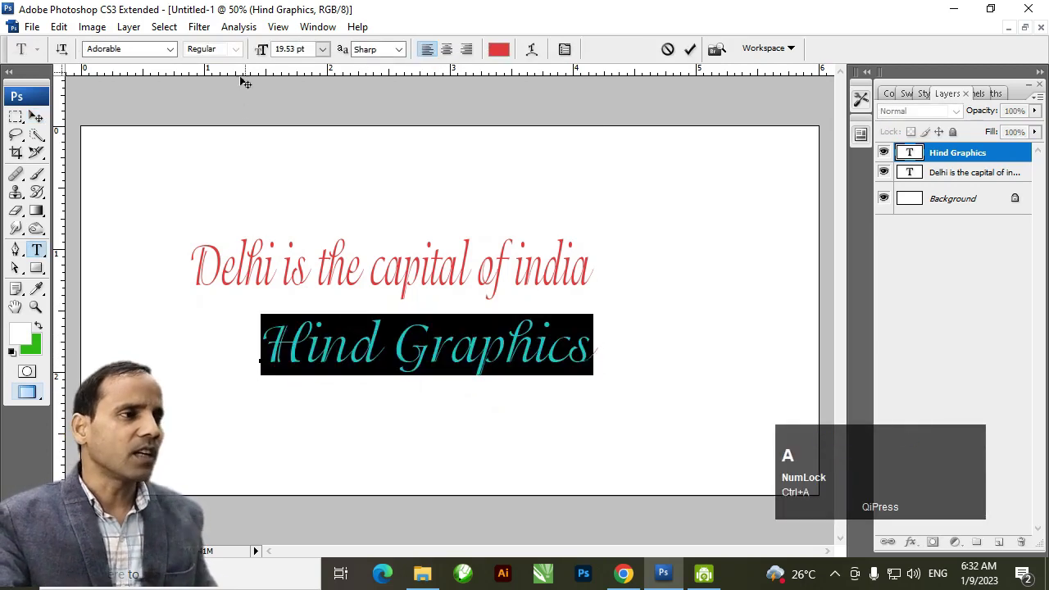
click(170, 49)
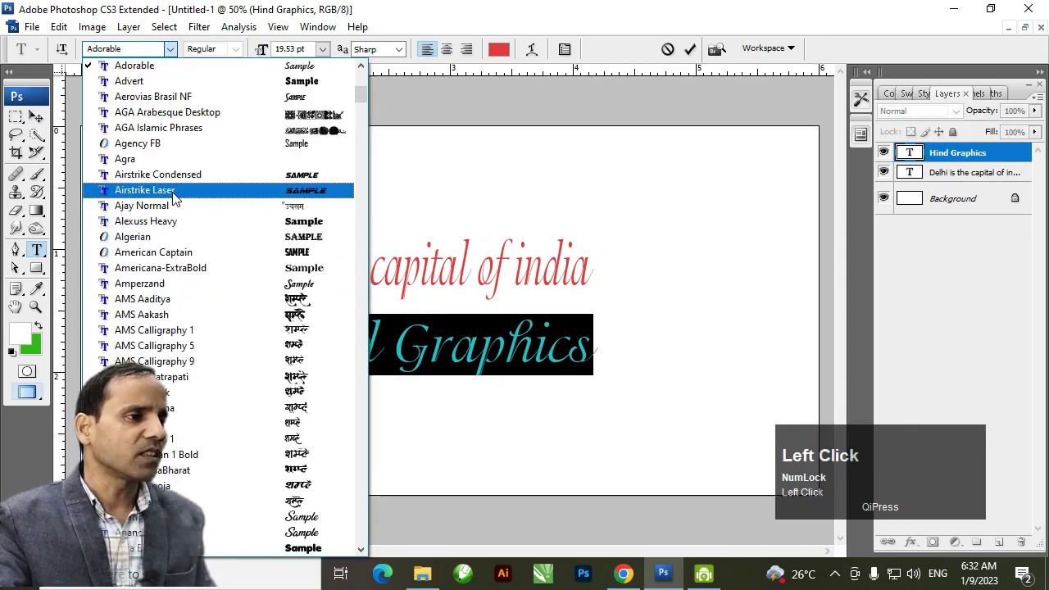
click(146, 190)
click(394, 363)
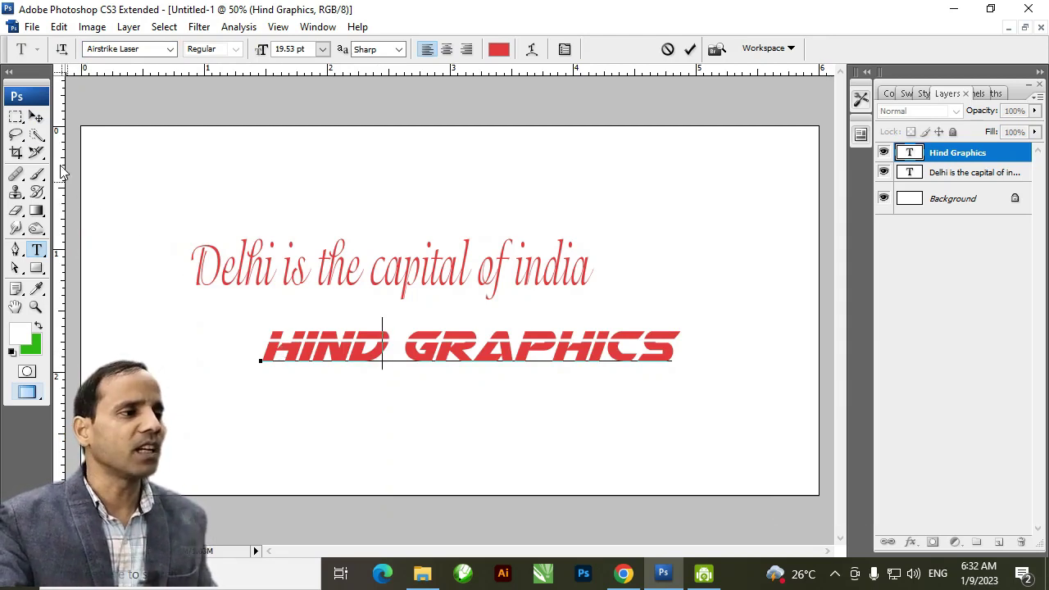
click(36, 116)
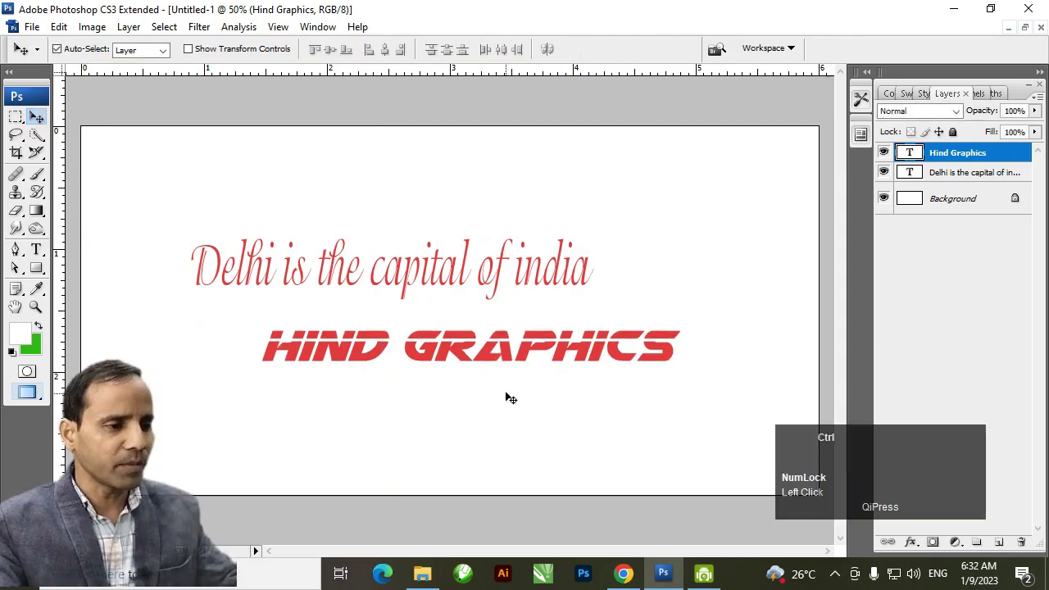
Enlarge the "Hind Graphics" text with Free Transform to about 121.5% width and 193.5% height, extending it down and left
key(ctrl+t)
drag(256, 374, 170, 419)
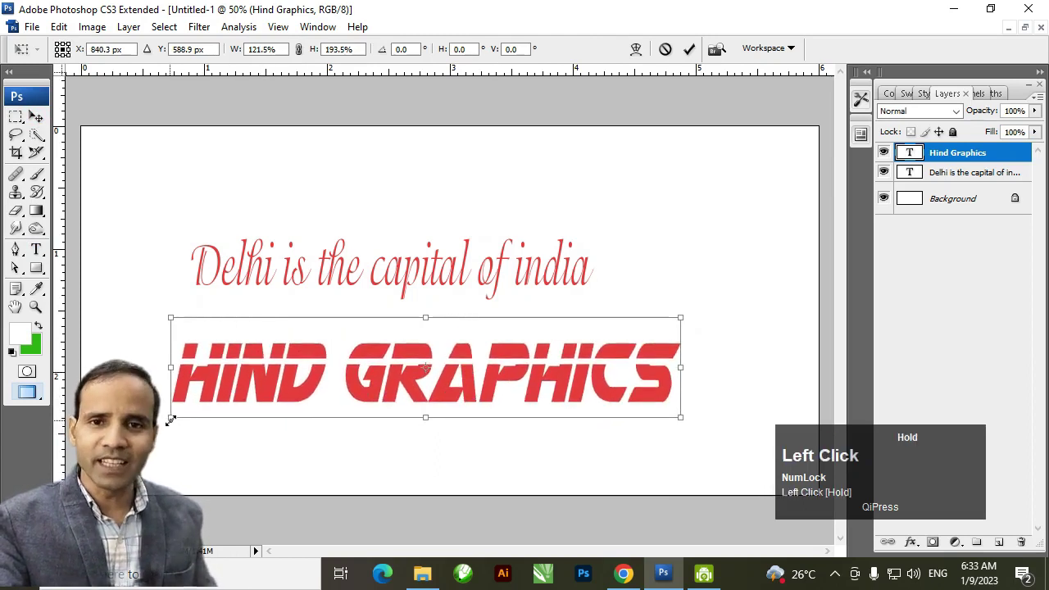
double_click(270, 403)
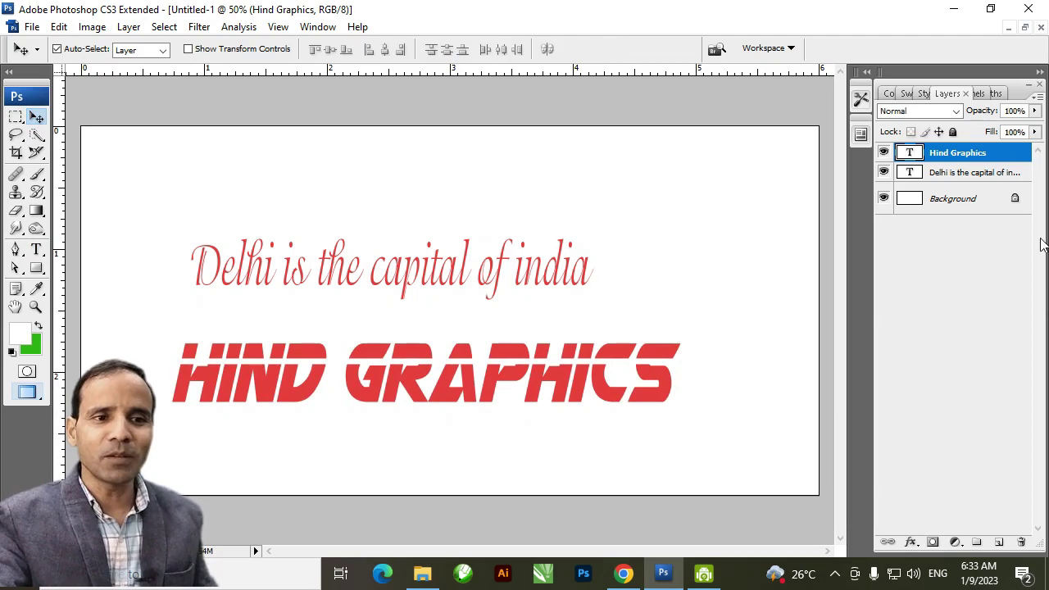
Try several preset layer styles on the "Hind Graphics" text and apply the glossy red one with drop shadow, bevel, color overlay and stroke
double_click(1016, 157)
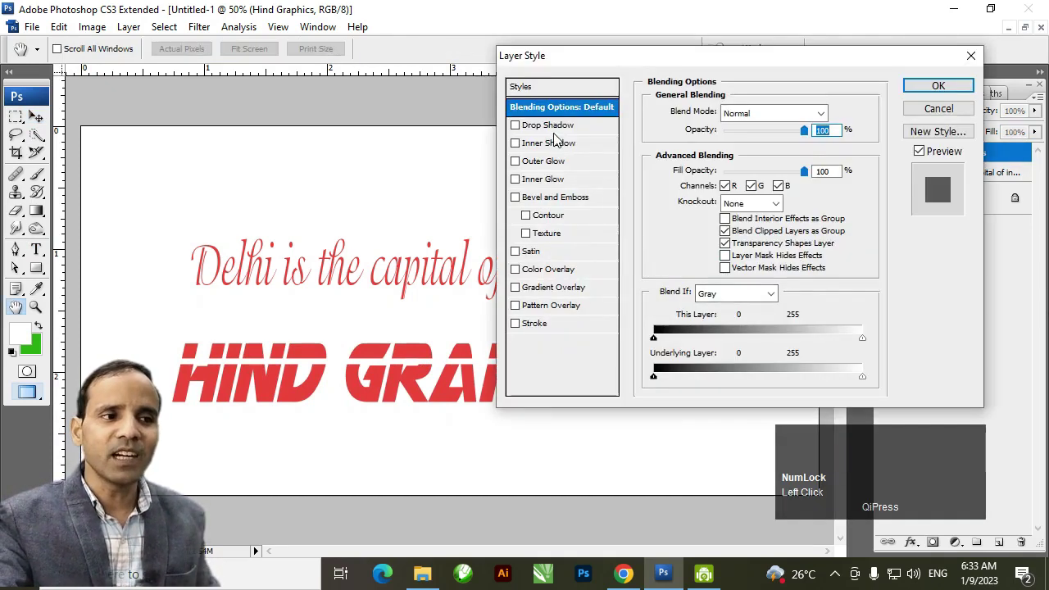
click(528, 86)
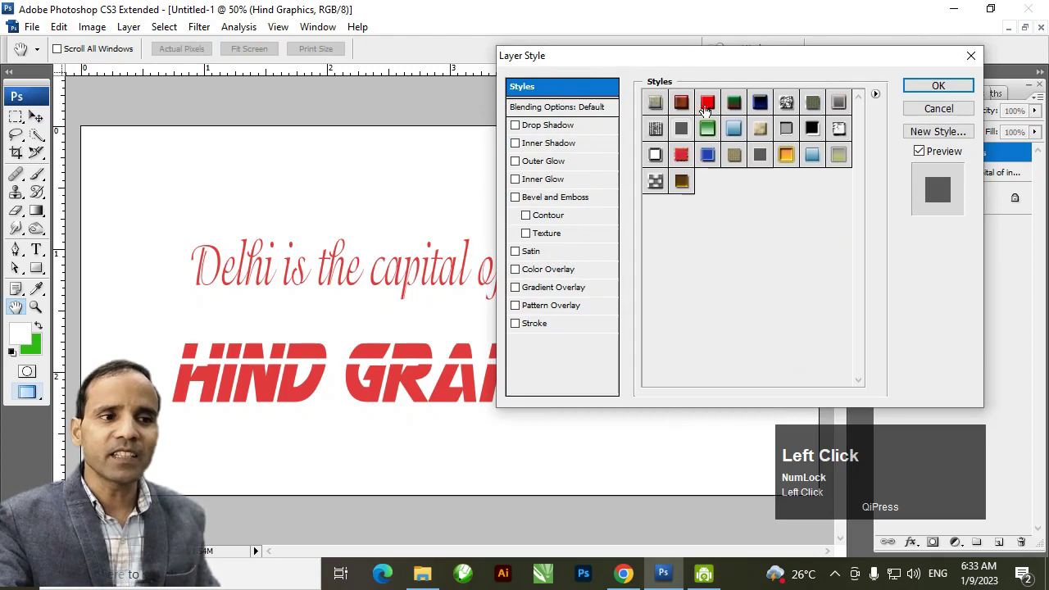
click(707, 104)
click(680, 104)
click(679, 129)
click(682, 180)
click(709, 160)
click(733, 156)
click(786, 156)
click(812, 155)
click(836, 158)
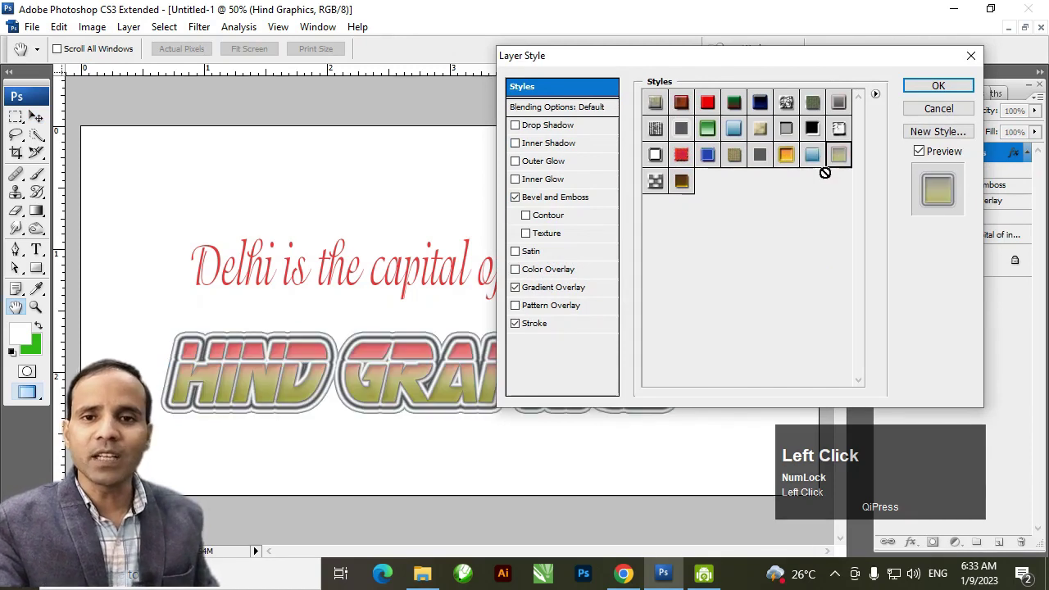
click(813, 132)
click(708, 130)
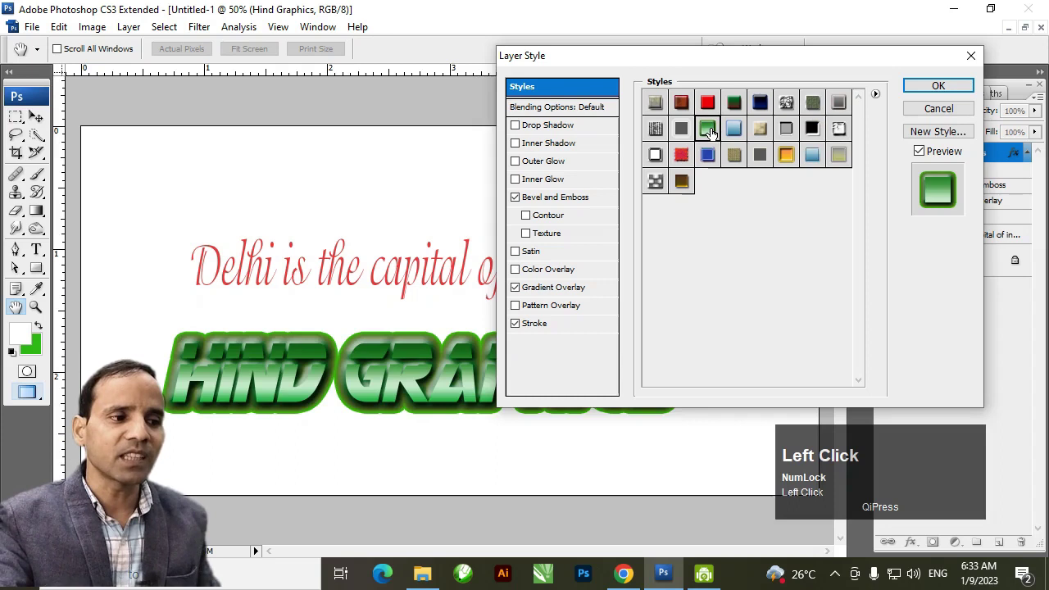
key(Escape)
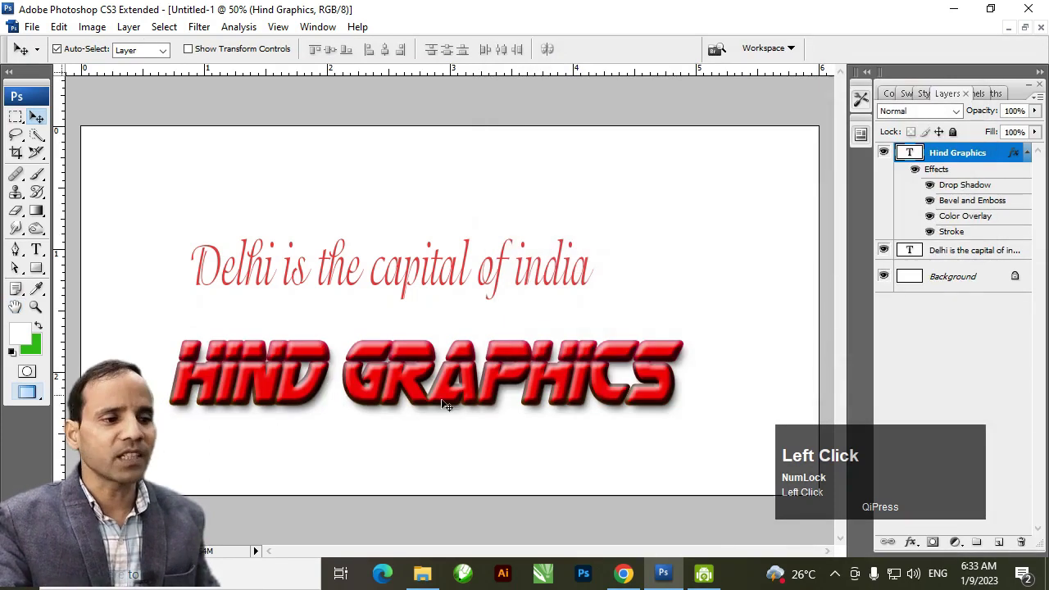
Move the "Hind Graphics" text slightly up and right, and shift the Delhi sentence slightly up above it
drag(443, 398, 455, 385)
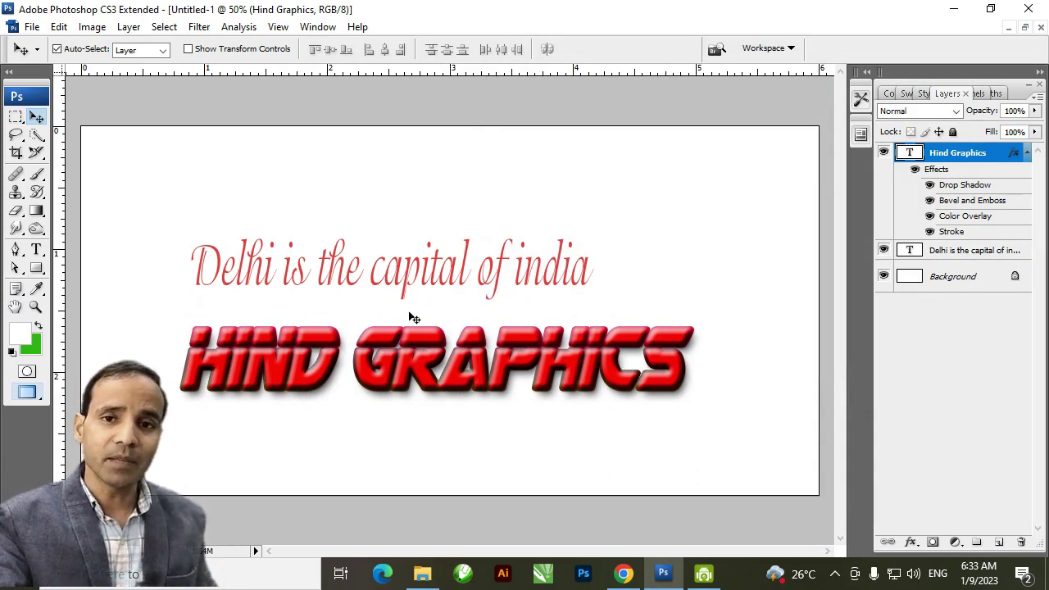
drag(314, 290, 320, 273)
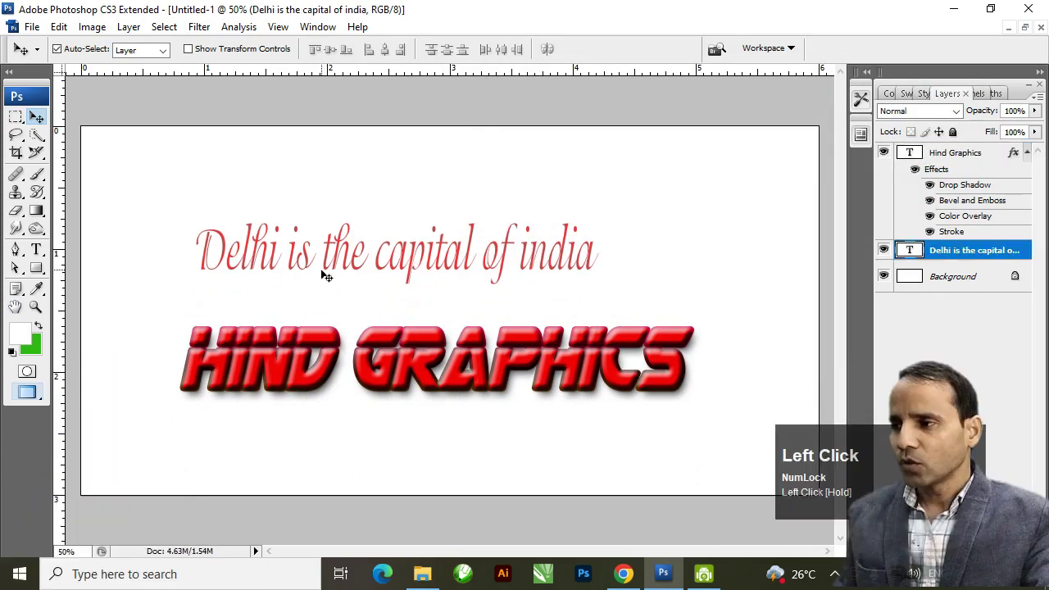
Add a line of text beside the sentence with the Vertical Type tool, entering "hind" and replacing it with "Delhi"
click(37, 254)
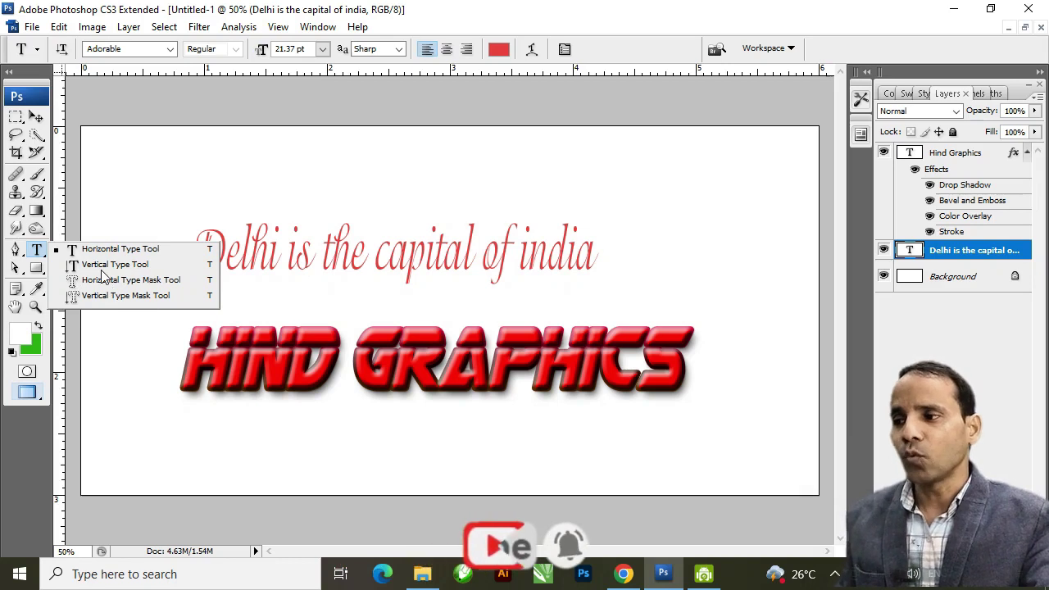
click(107, 263)
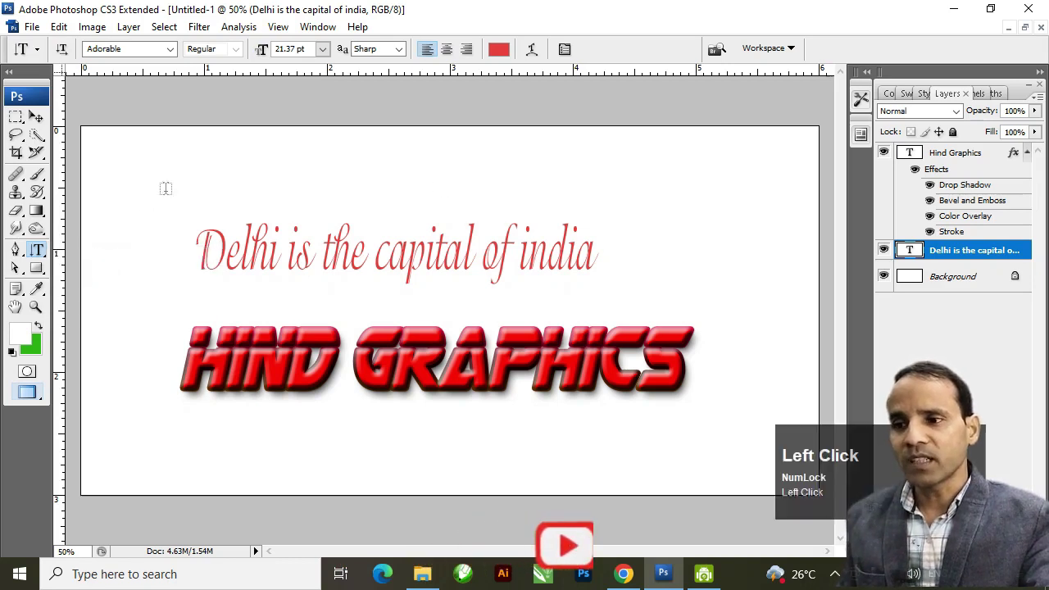
click(122, 172)
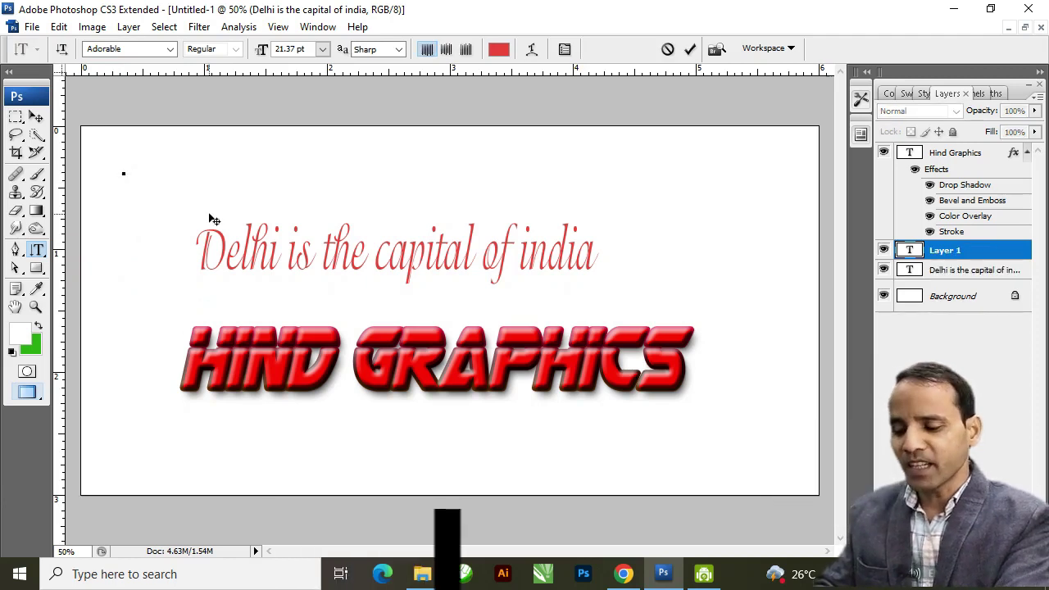
text(H)
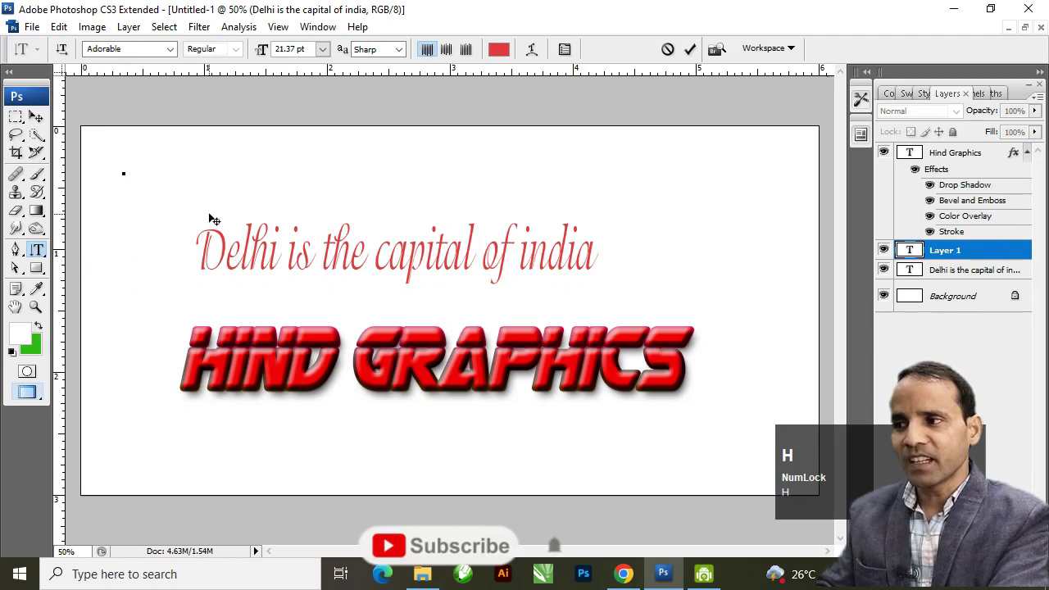
text(ind)
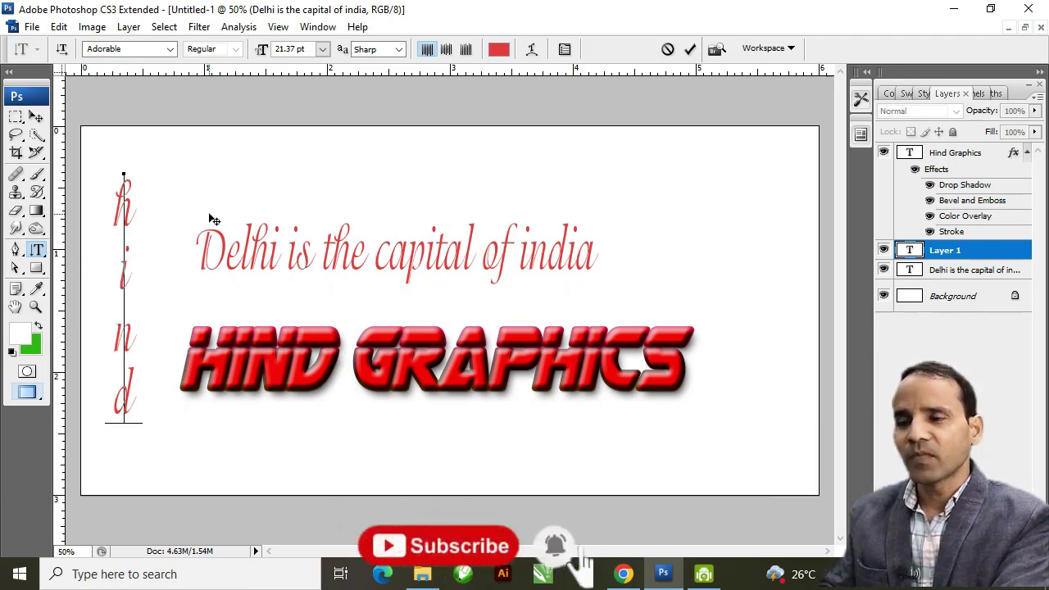
key(ctrl+a)
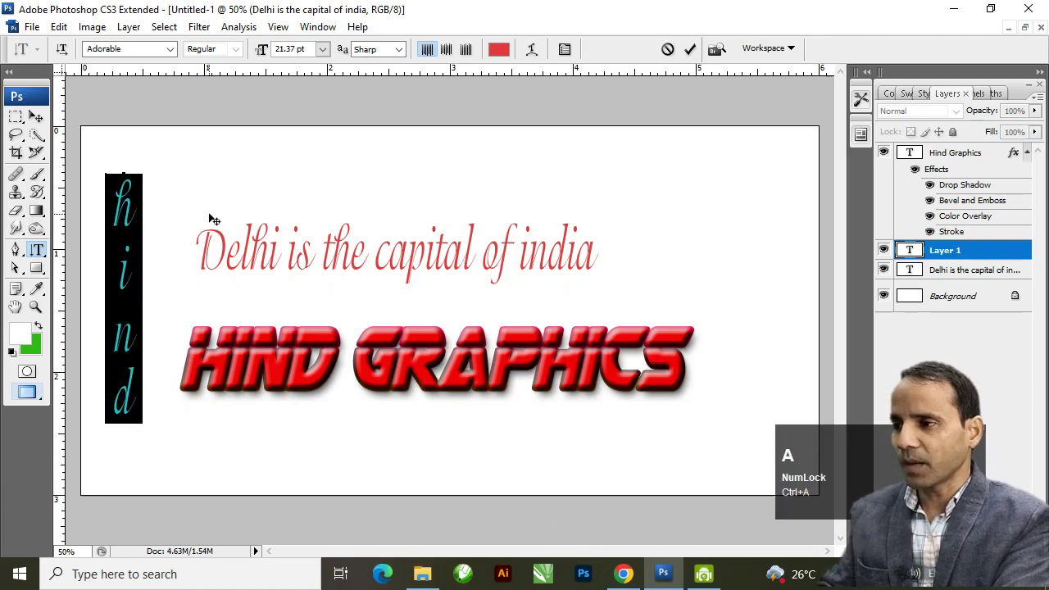
text(Delhi)
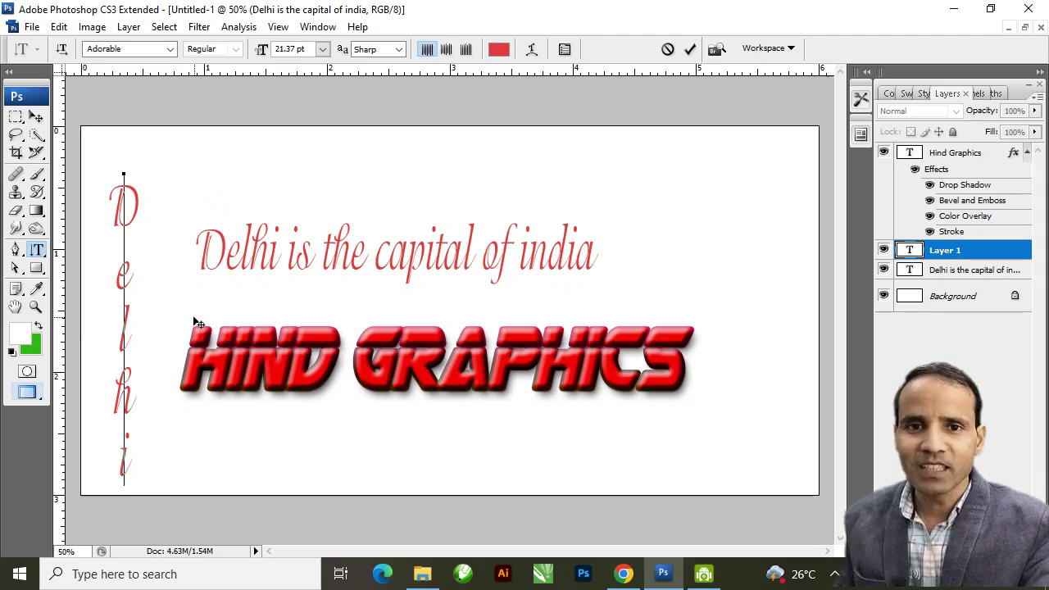
Enter a first name with the Horizontal Type Mask tool above the Delhi sentence
drag(37, 249, 95, 281)
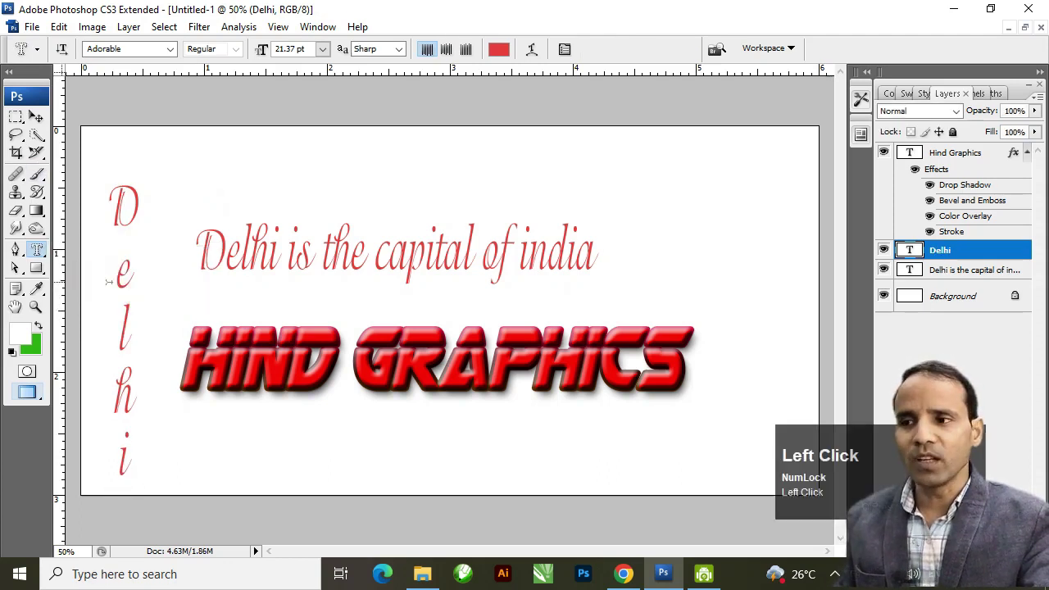
click(398, 167)
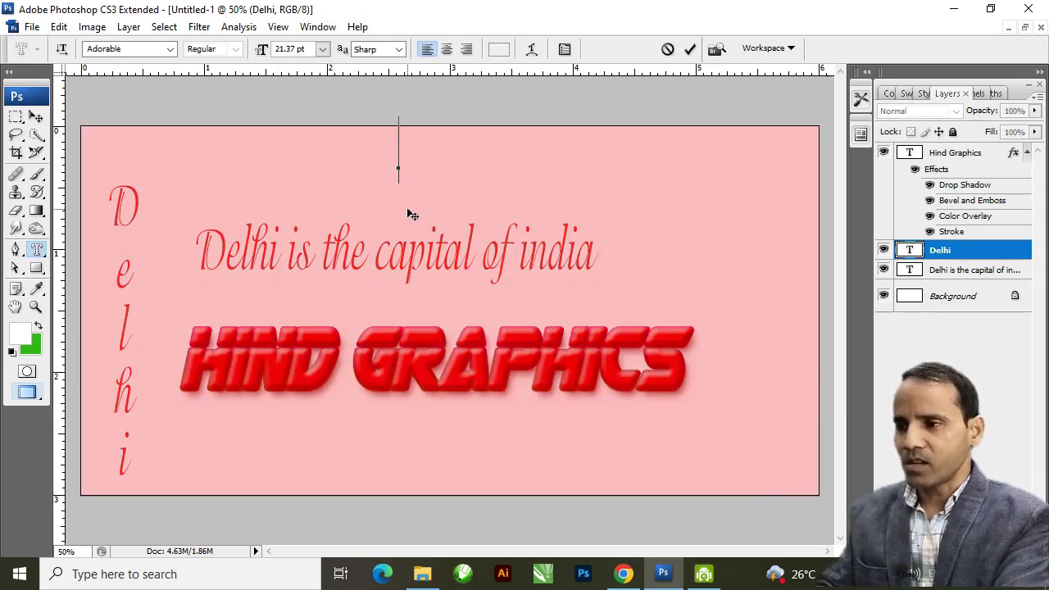
text(Zameer)
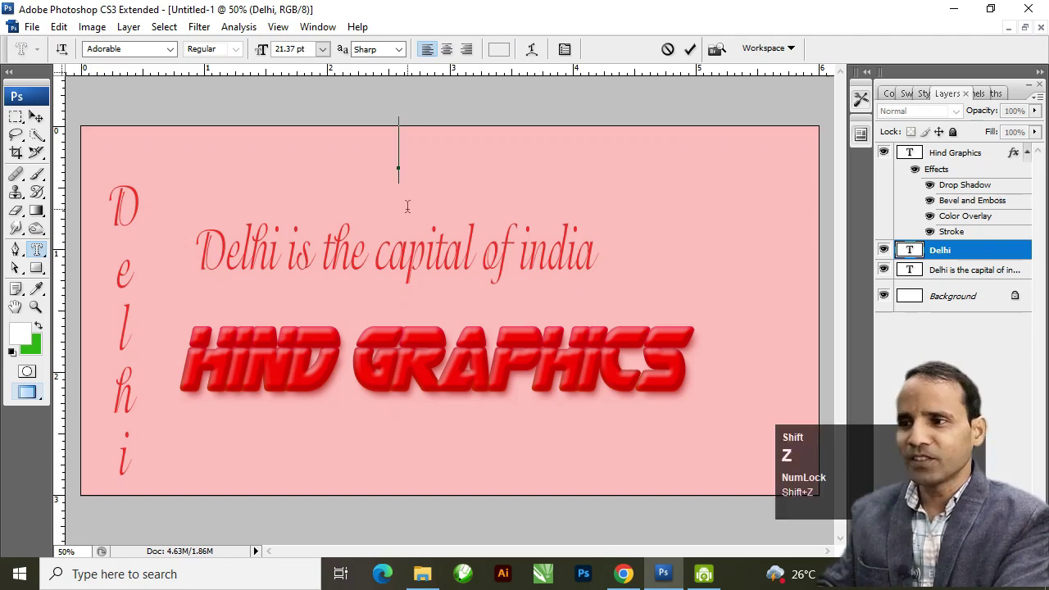
Increase and decrease the mask text's font size until it is slightly larger than the original, and commit it as a selection
key(ctrl+shift+period)
key(ctrl+shift+period)
key(ctrl+shift+period)
key(ctrl+shift+period)
key(ctrl+shift+period)
key(ctrl+shift+period)
key(ctrl+shift+period)
key(ctrl+shift+period)
key(ctrl+shift+period)
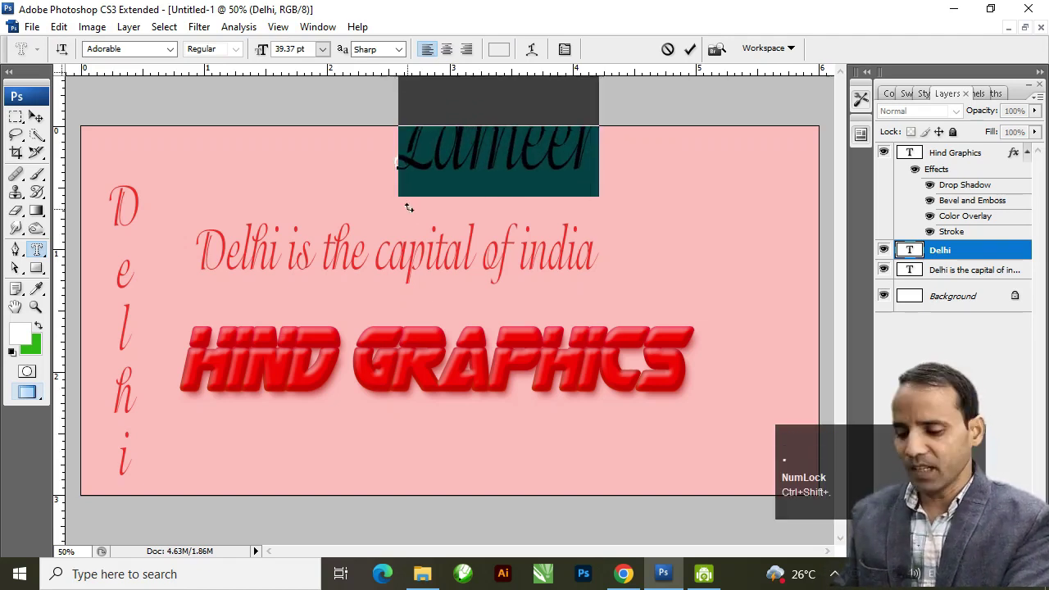
key(ctrl+shift+comma)
key(ctrl+shift+comma)
key(ctrl+shift+comma)
key(ctrl+shift+comma)
key(ctrl+shift+comma)
key(ctrl+shift+comma)
key(ctrl+shift+comma)
key(ctrl+shift+comma)
key(ctrl+shift+comma)
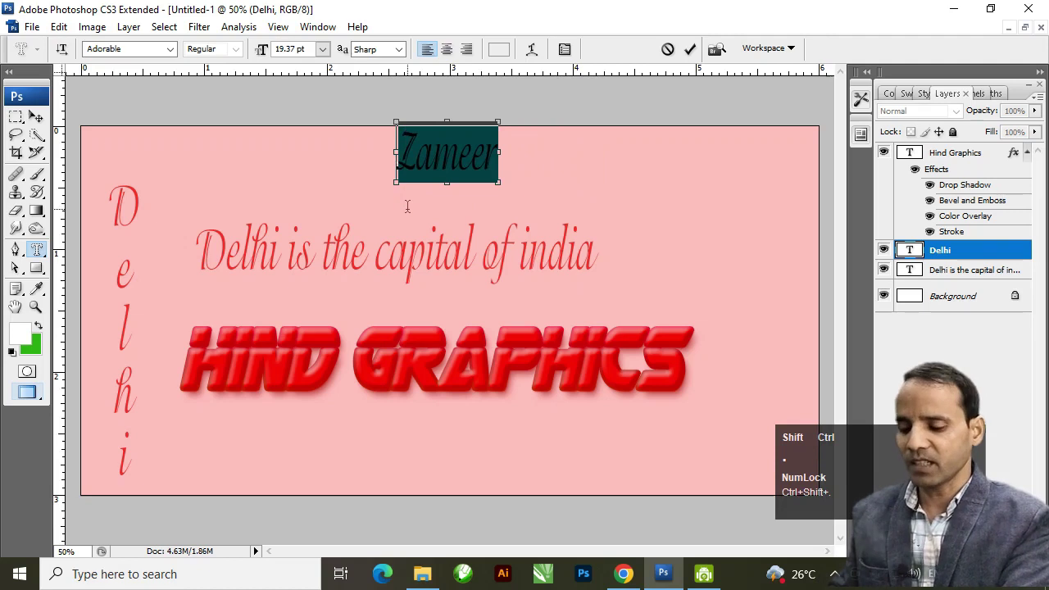
key(ctrl+shift+period)
key(ctrl+Return)
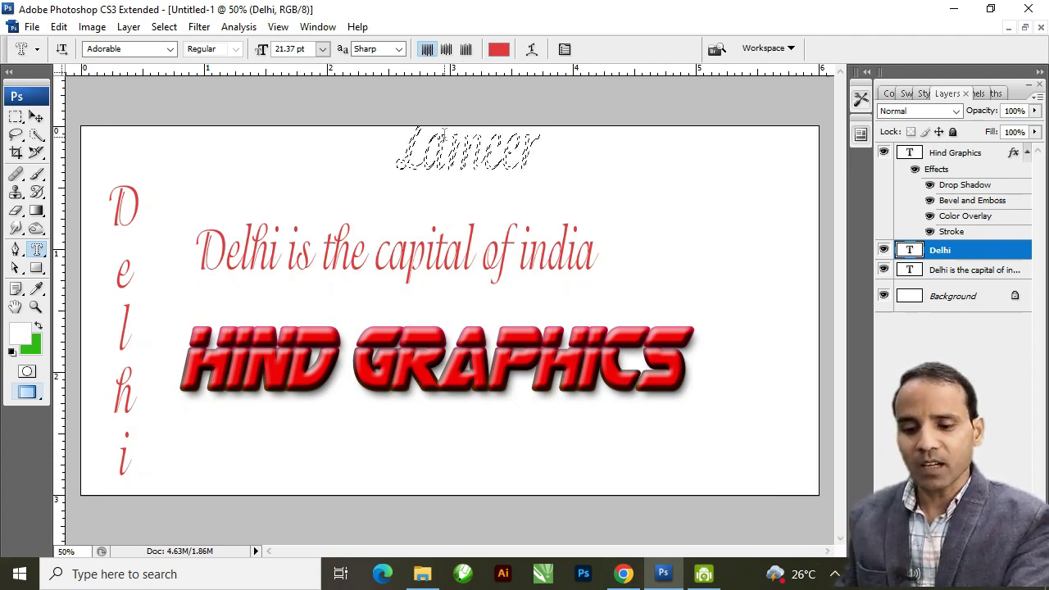
Add a new layer above the vertical "Delhi" text and fill the name-shaped selection with the white foreground color
key(alt)
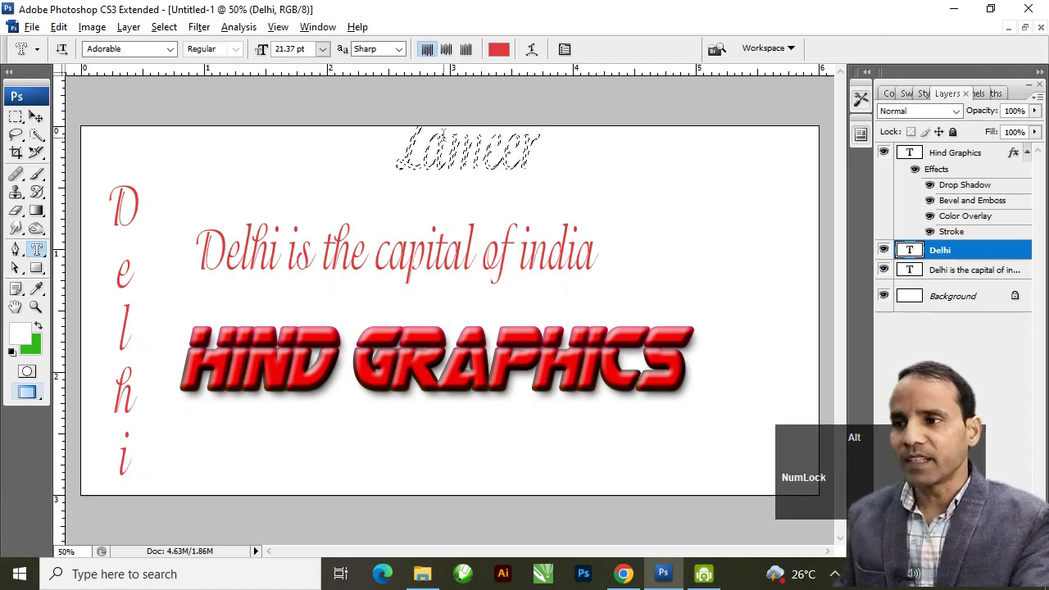
key(alt+Delete)
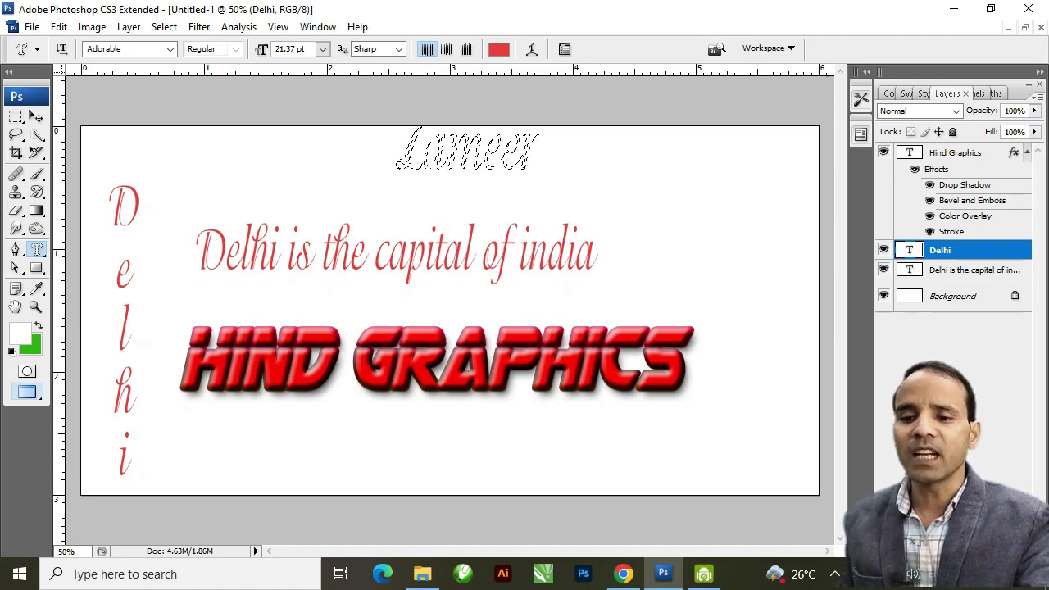
click(599, 297)
key(alt+Delete)
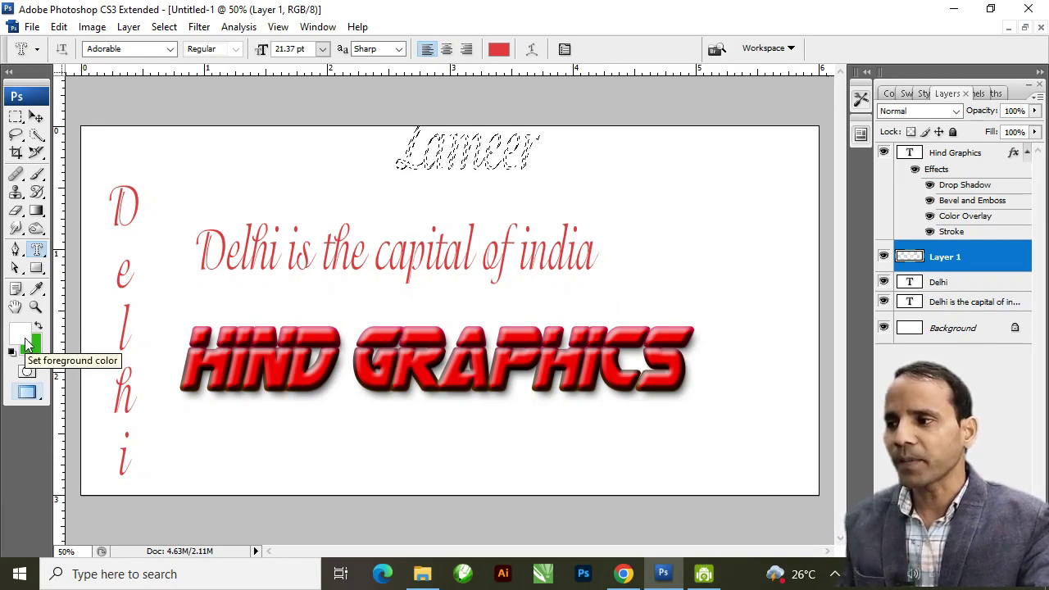
Set the foreground color to green (R 15, G 156, B 15) and fill the name-shaped selection with it
click(26, 342)
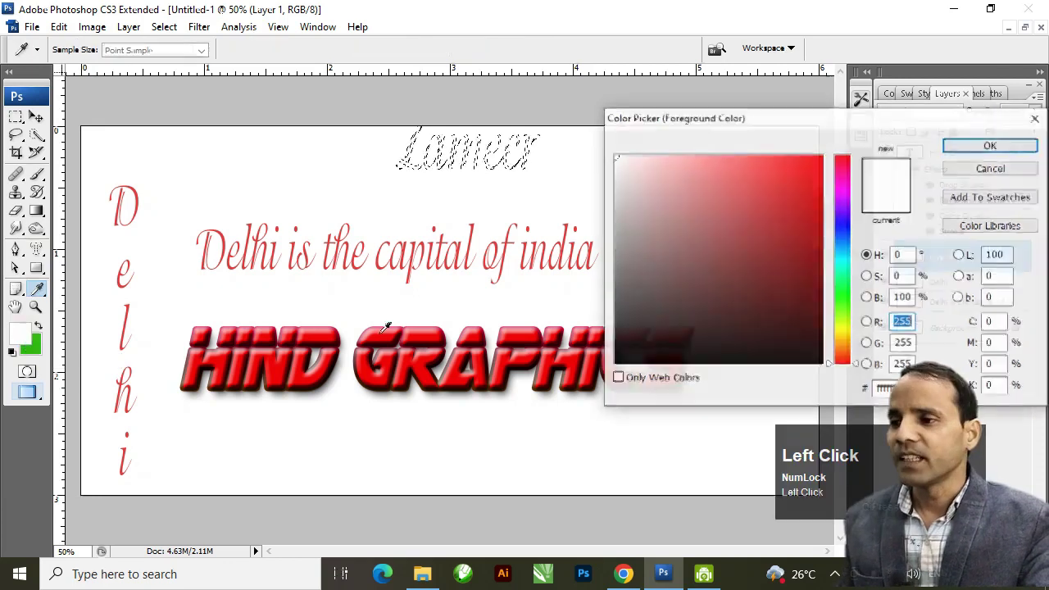
click(843, 295)
click(803, 232)
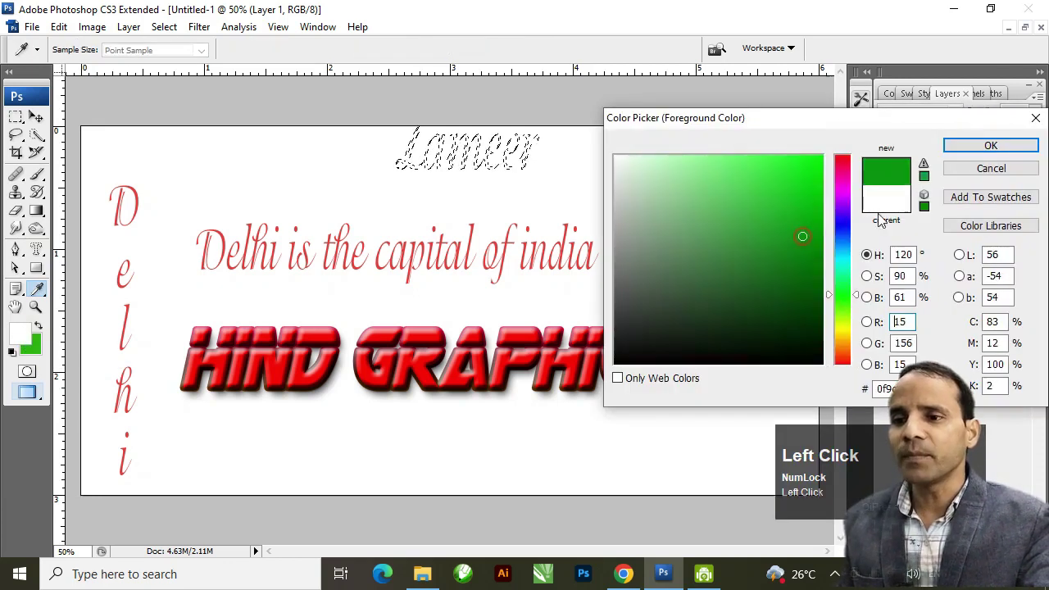
click(991, 145)
key(alt+Delete)
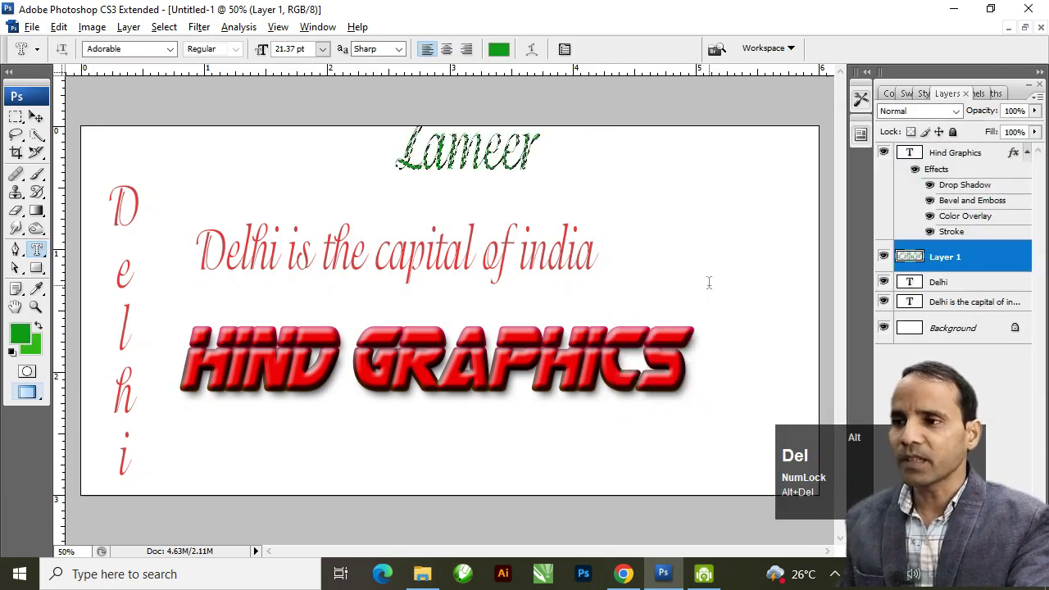
Deselect the filled name and move it slightly down, fully onto the canvas above the Delhi sentence
key(ctrl+d)
key(v)
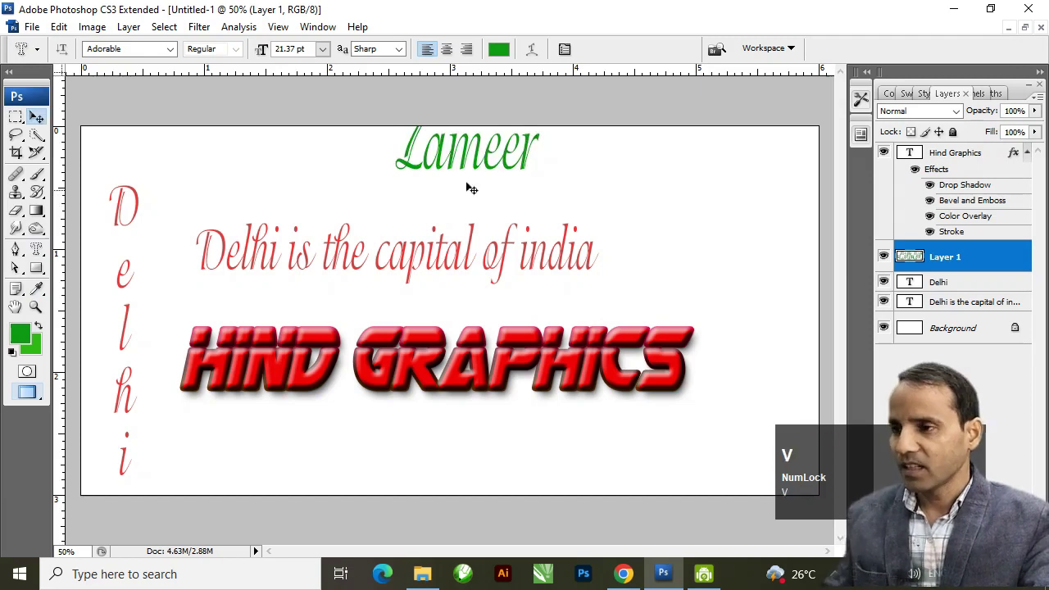
click(440, 169)
drag(440, 168, 434, 190)
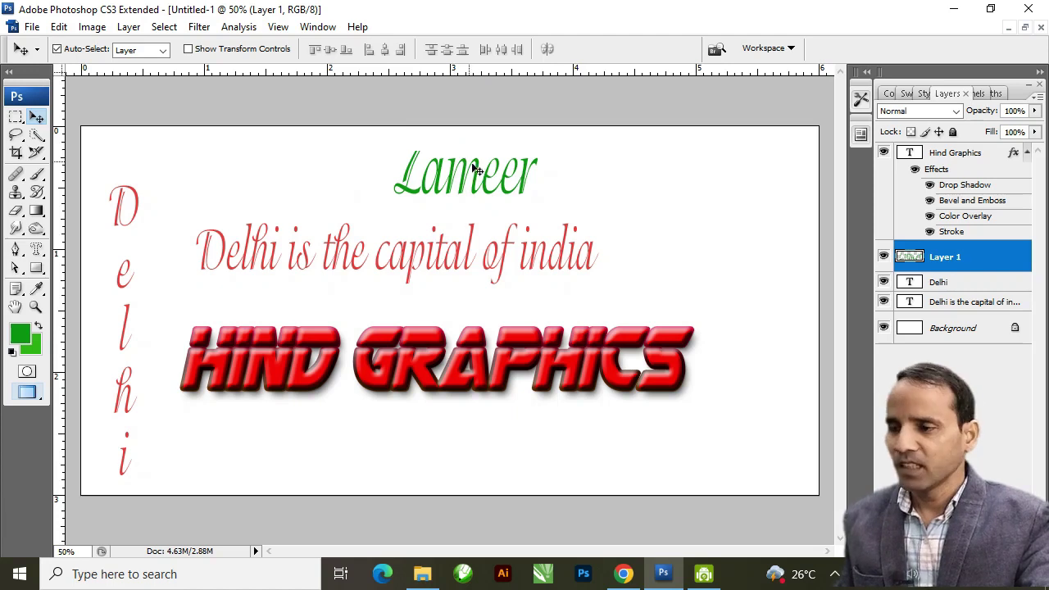
Enlarge all of the horizontal Delhi sentence's text to 33.37 pt
drag(37, 249, 96, 289)
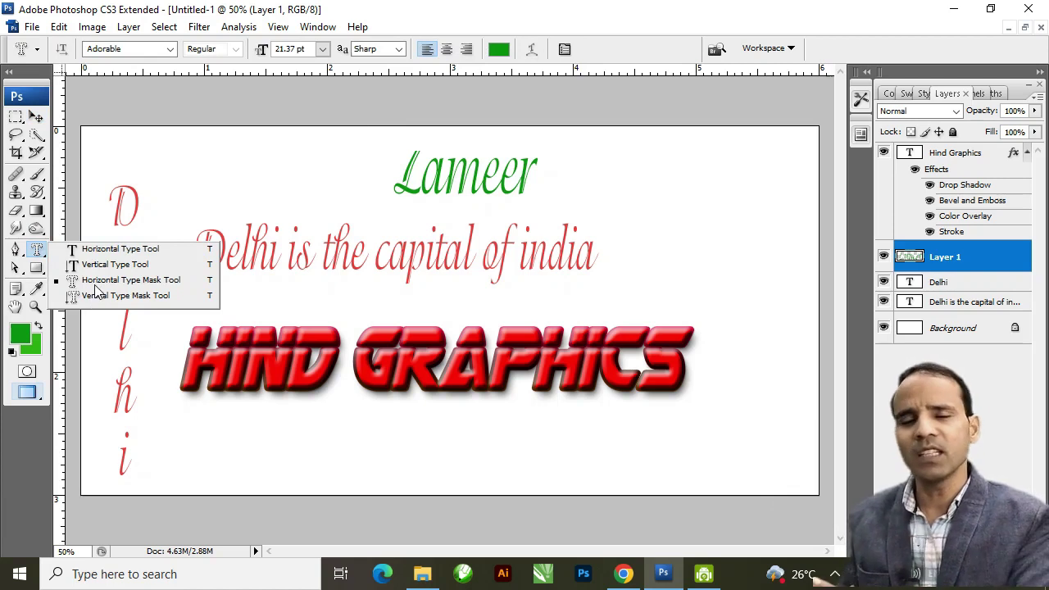
drag(96, 290, 312, 239)
click(358, 265)
key(ctrl+a)
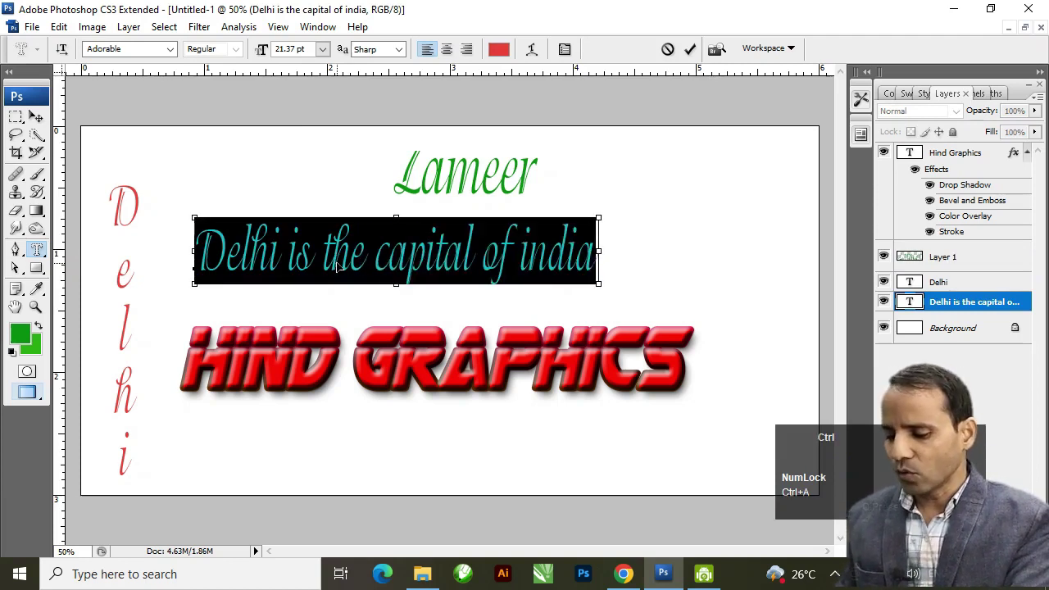
key(ctrl+shift+period)
key(ctrl+shift+period)
key(ctrl+shift+period)
key(ctrl+shift+period)
key(ctrl+shift+period)
key(ctrl+shift+period)
key(ctrl+shift+period)
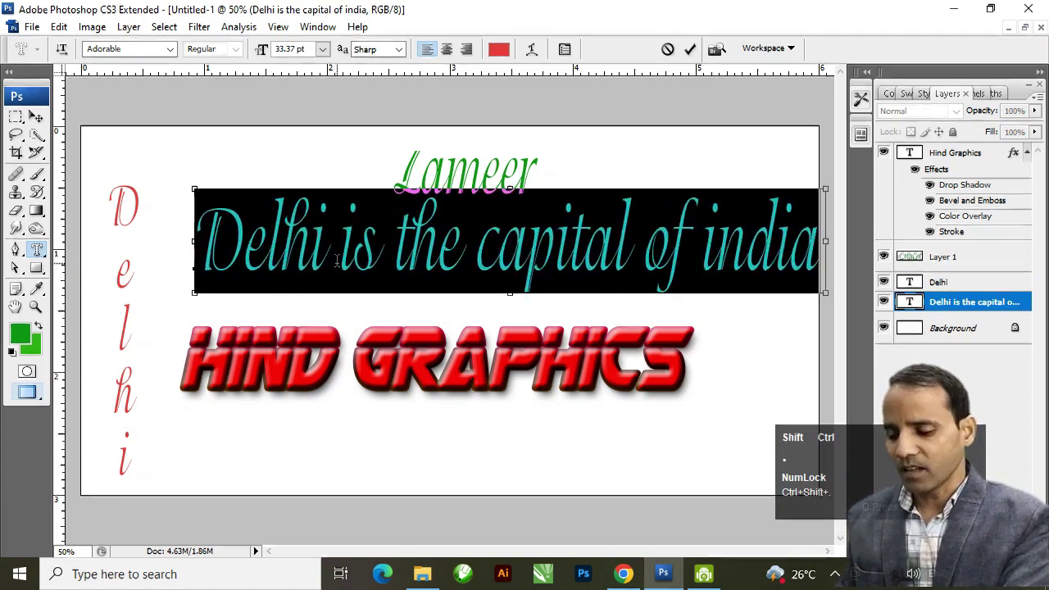
Reduce the Delhi sentence to 17.37 pt and enlarge it again to 25.37 pt
key(ctrl+shift+comma)
key(ctrl+shift+comma)
key(ctrl+shift+comma)
key(ctrl+shift+comma)
key(ctrl+shift+comma)
key(ctrl+shift+comma)
key(ctrl+shift+comma)
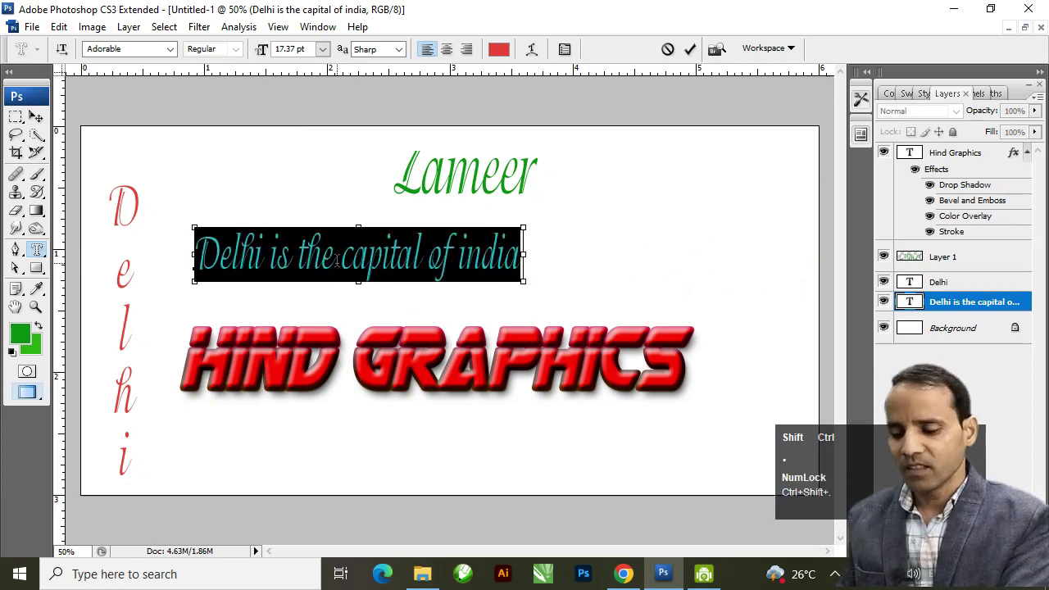
key(ctrl+shift+period)
key(ctrl+shift+period)
key(ctrl+shift+period)
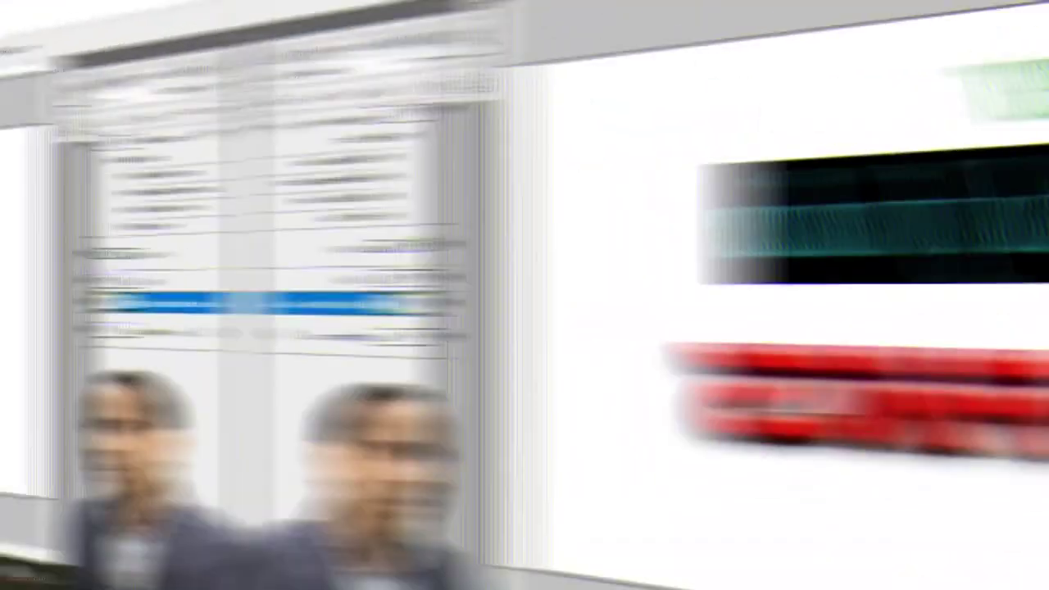
Delete the Delhi sentence, the green name layer, the Hind Graphics text and the vertical Delhi text
key(Delete)
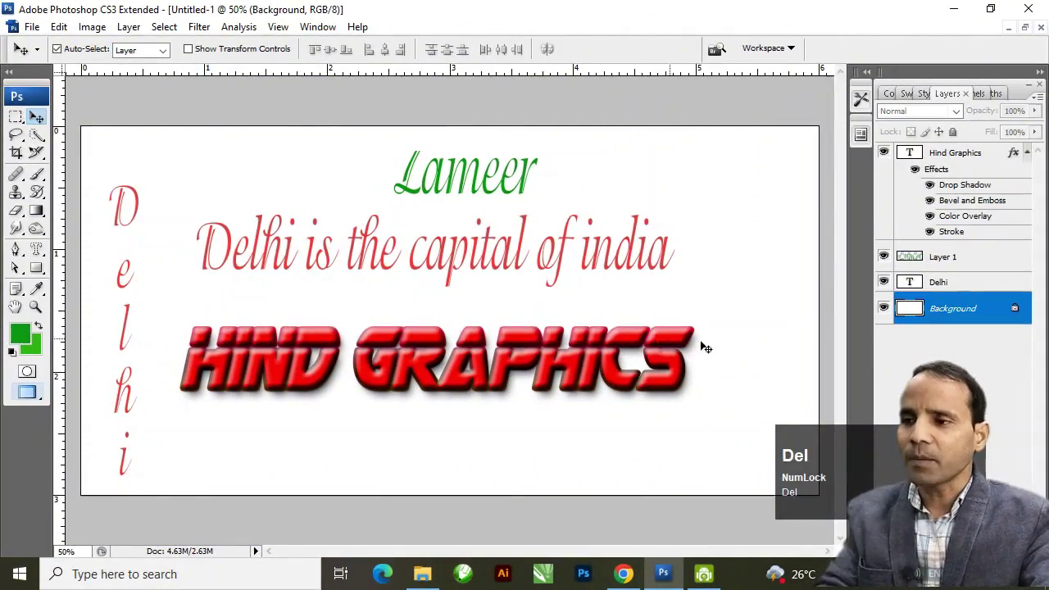
click(486, 194)
key(Delete)
click(459, 381)
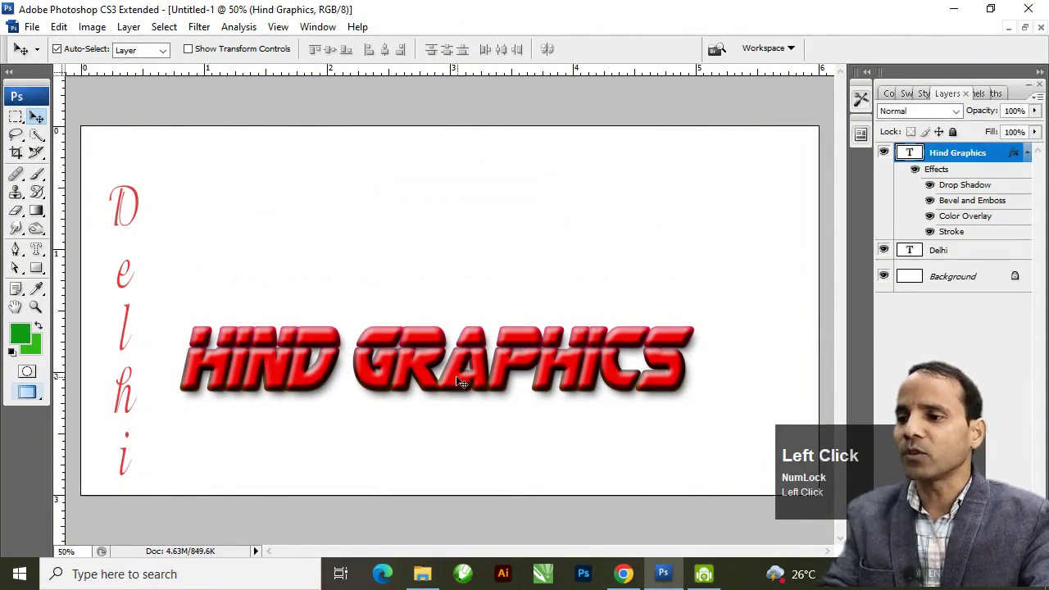
key(Delete)
key(Delete)
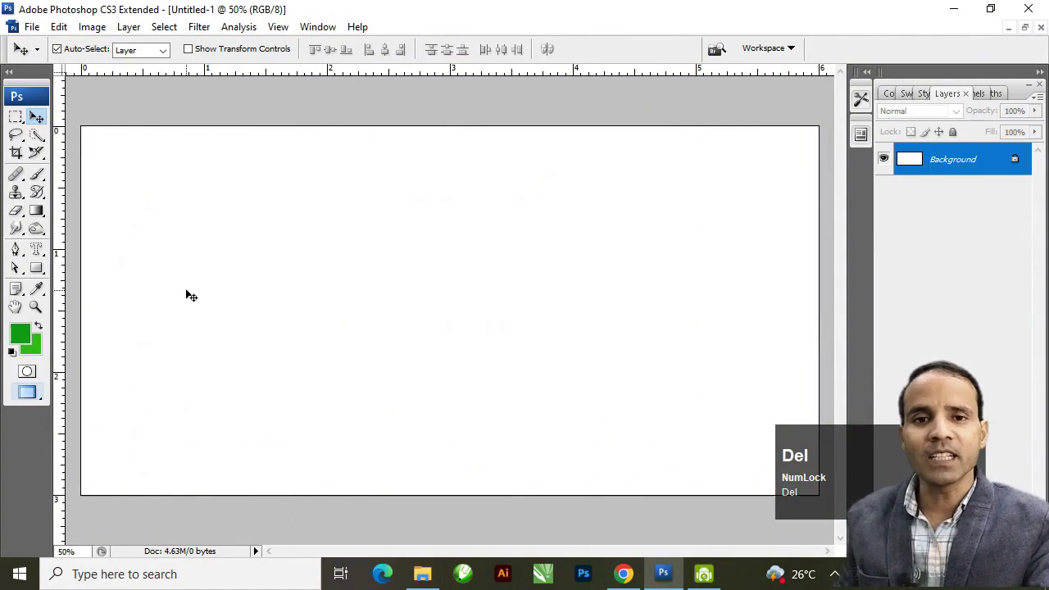
Review the available type tools and cycle through them to the Horizontal Type tool
click(36, 250)
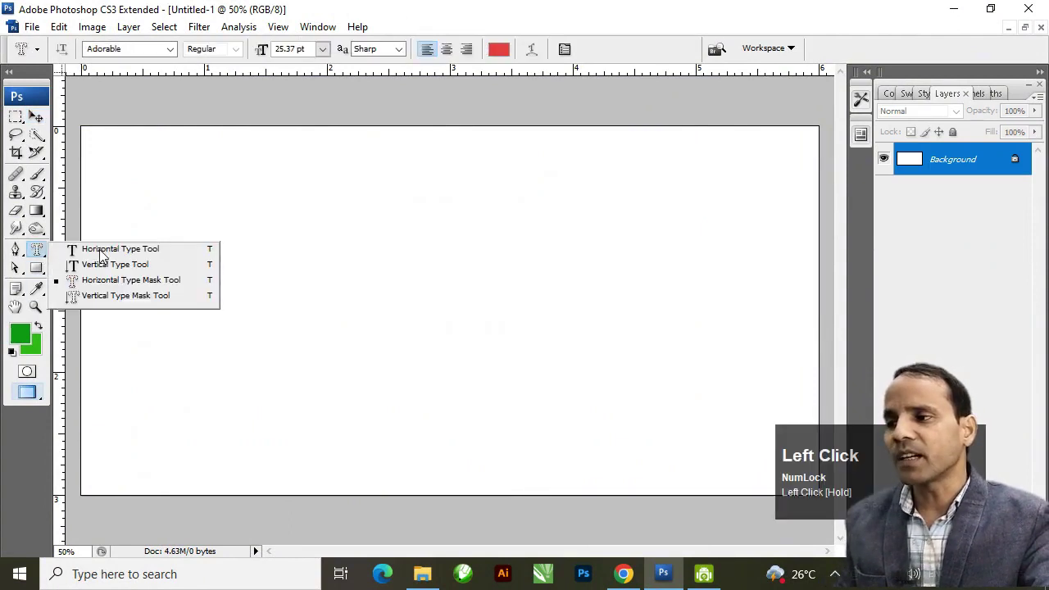
drag(100, 256, 35, 251)
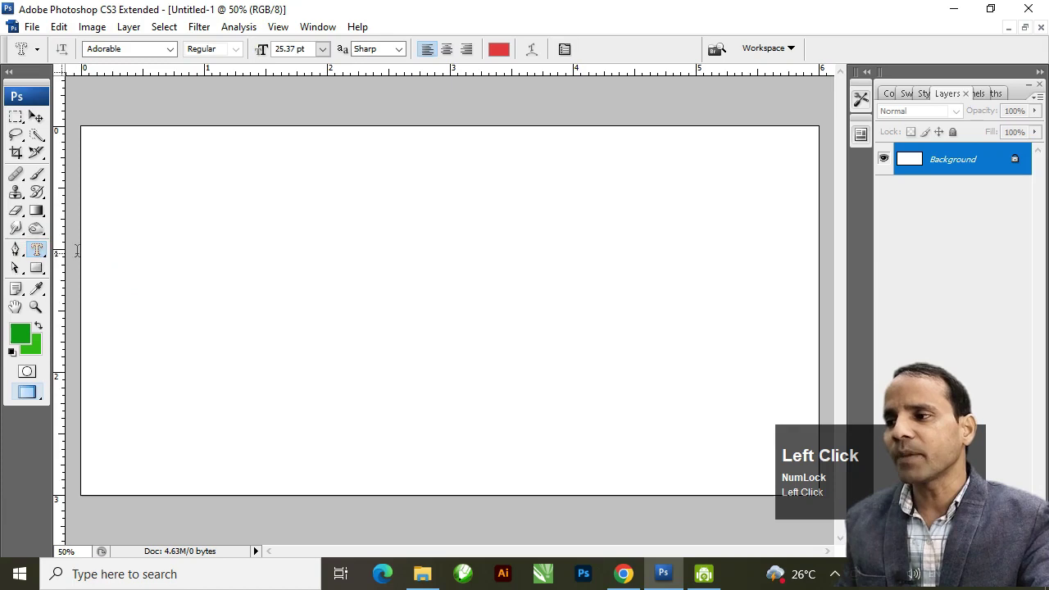
click(36, 117)
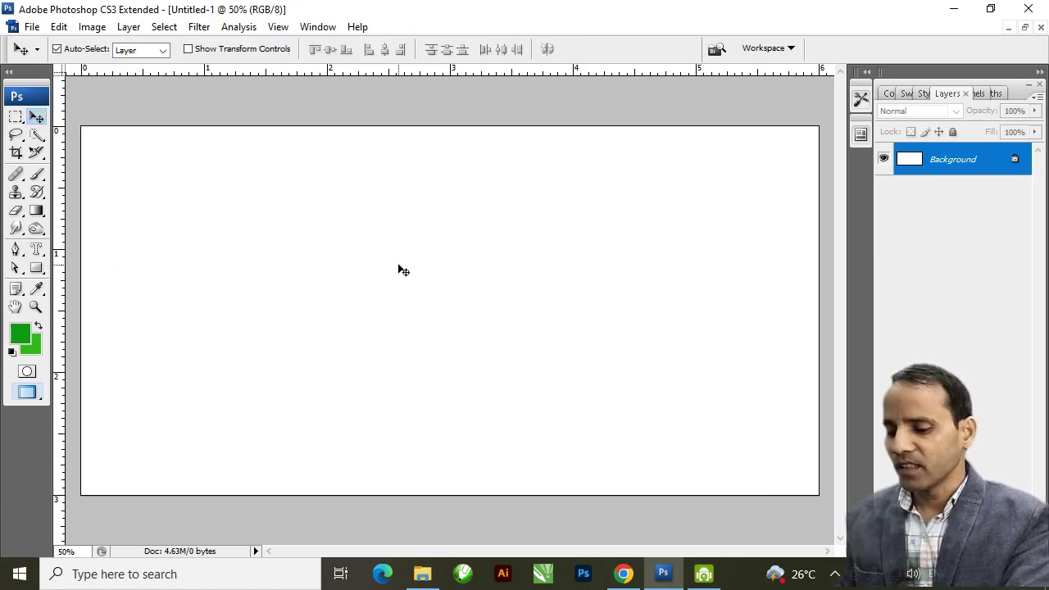
key(shift+t)
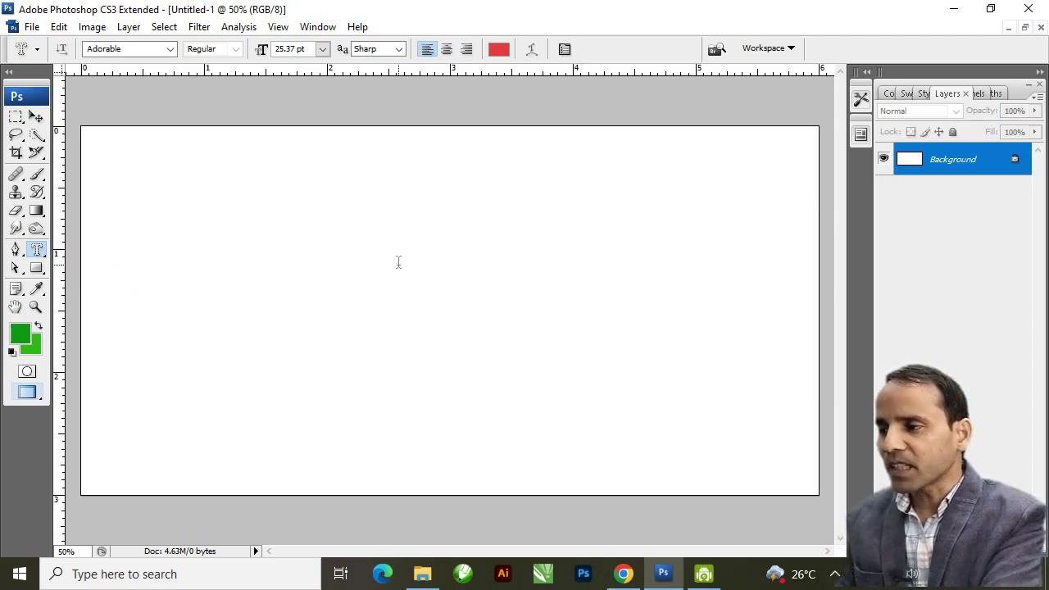
key(shift+t)
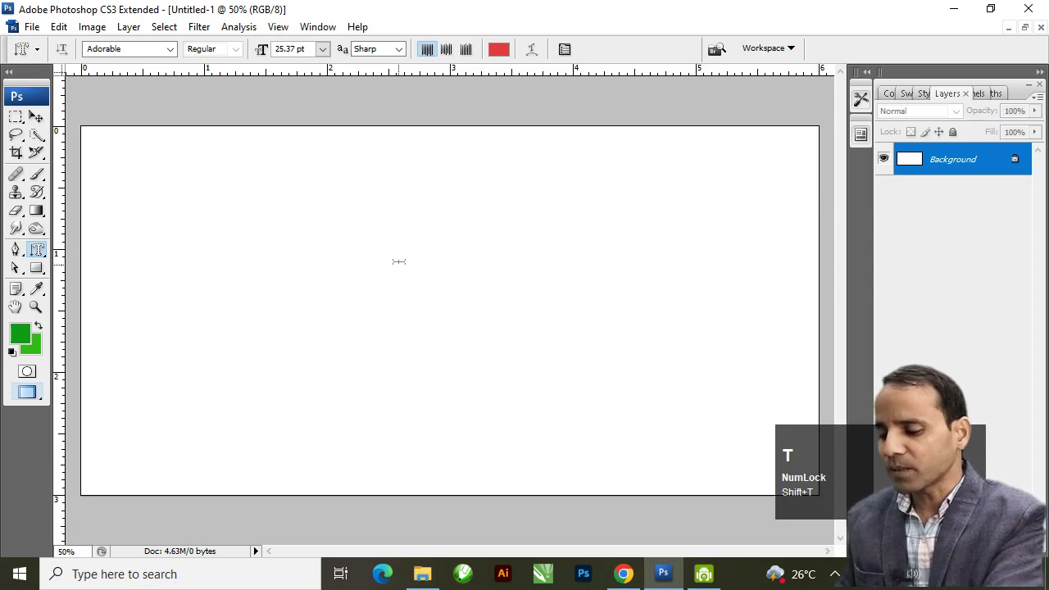
key(shift)
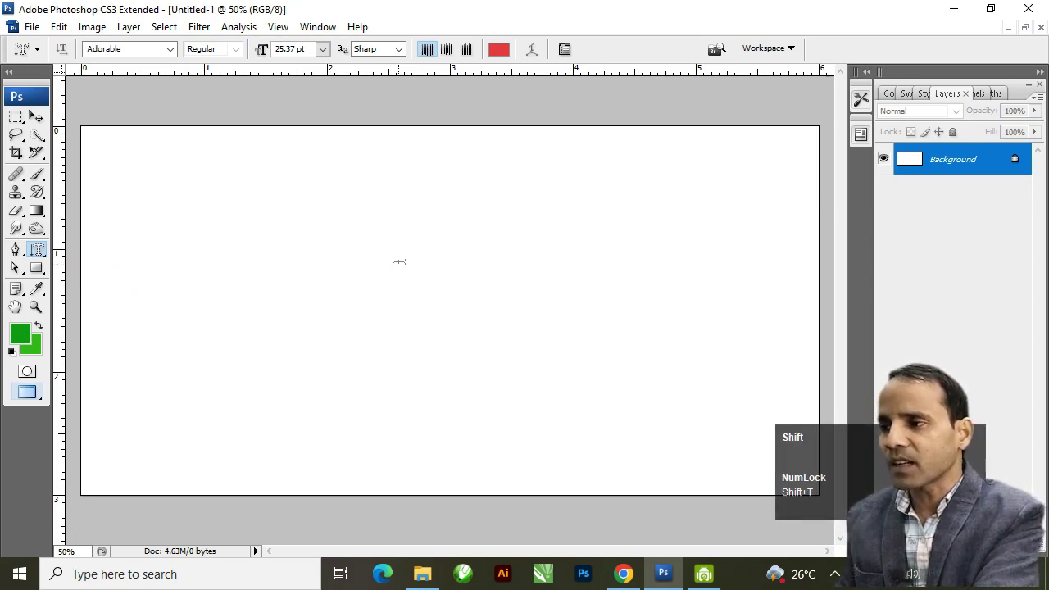
key(shift+t)
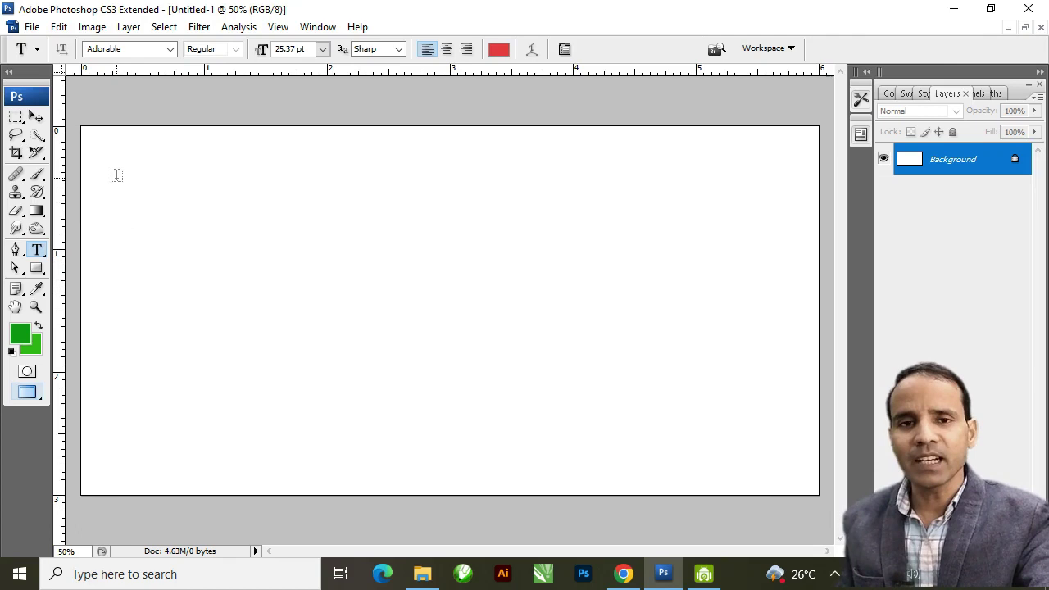
Draw a paragraph text box covering most of the canvas and set its font to Arial
mouse_move(116, 173)
mouse_down()
mouse_move(303, 299)
mouse_move(741, 423)
mouse_move(630, 384)
mouse_up()
drag(237, 238, 751, 435)
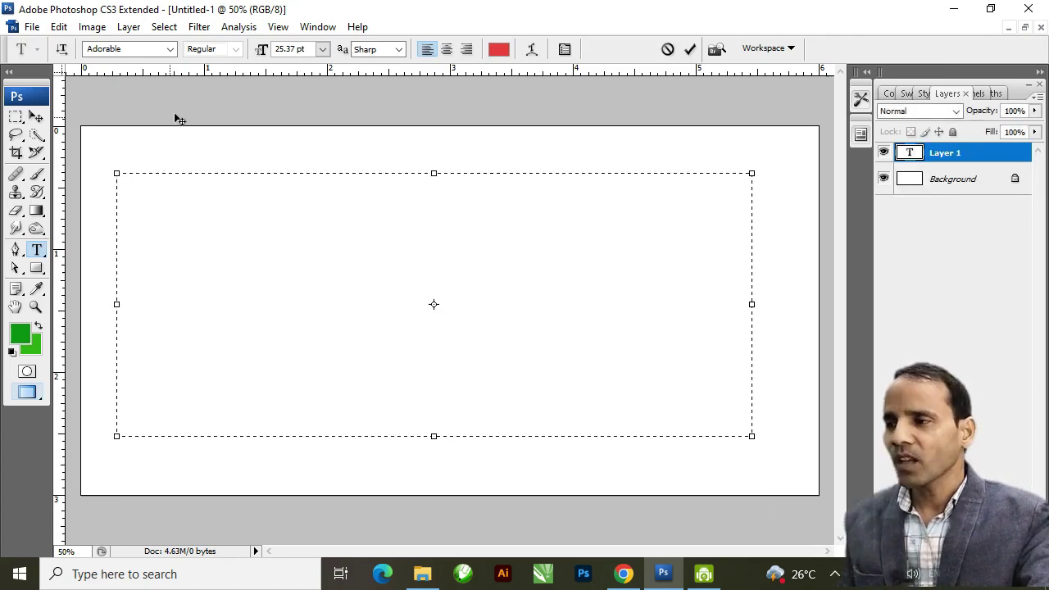
click(171, 49)
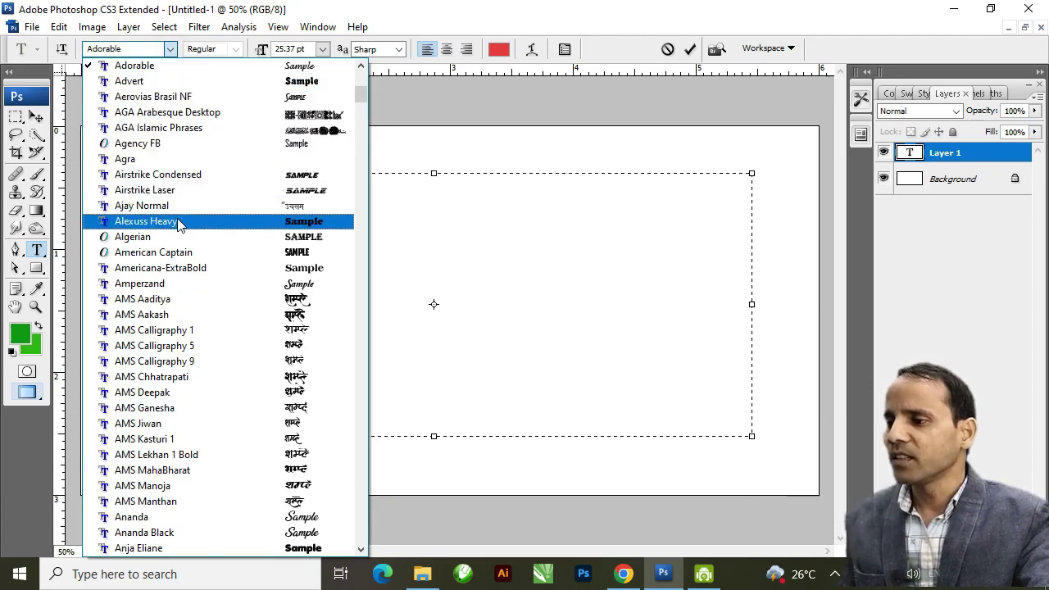
scroll(179, 223, up, 3)
scroll(180, 221, down, 10)
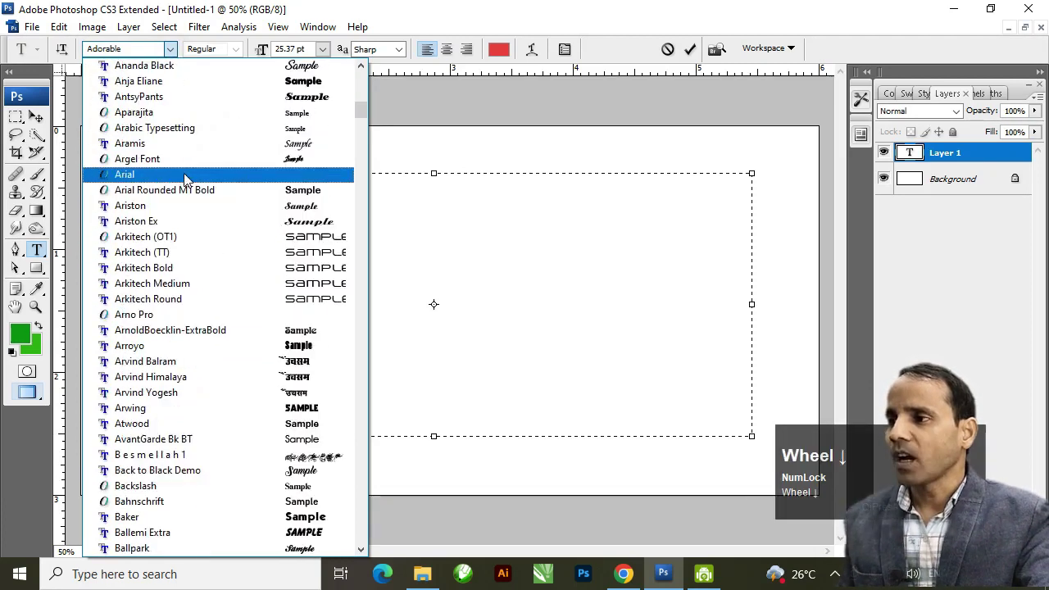
click(180, 173)
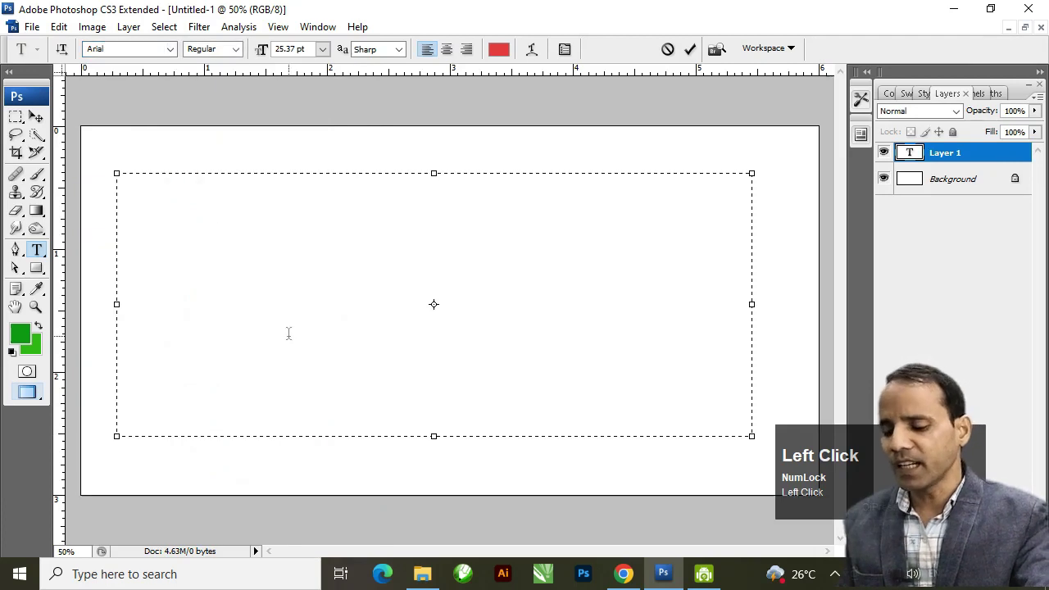
Reduce the empty text box's font size in increments and set it to exactly 12 pt
key(ctrl)
key(ctrl+shift+comma)
key(ctrl+shift+comma)
key(ctrl+shift+comma)
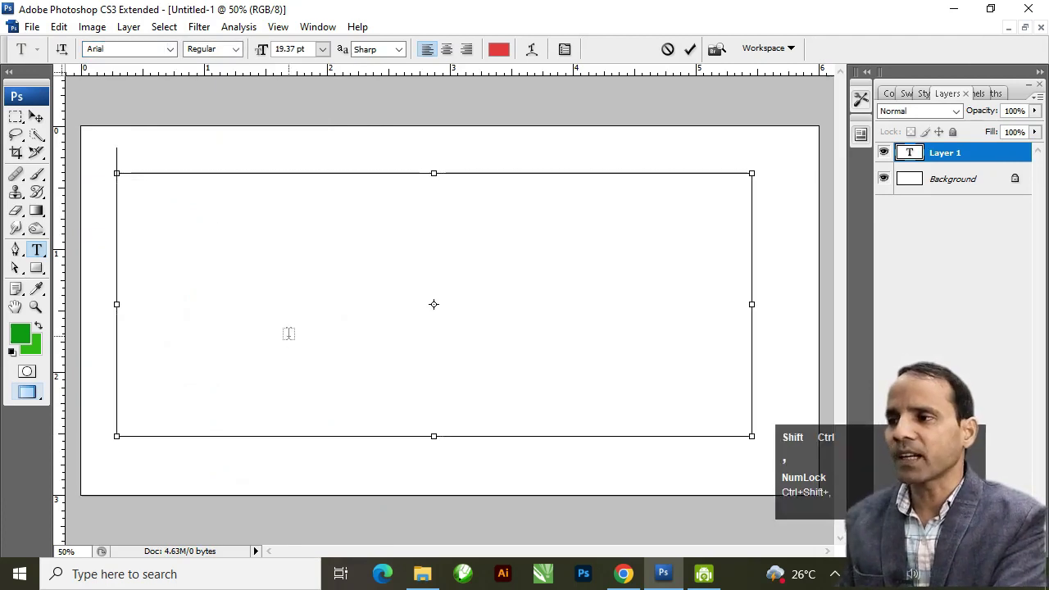
key(ctrl+shift+comma)
key(ctrl+shift+period)
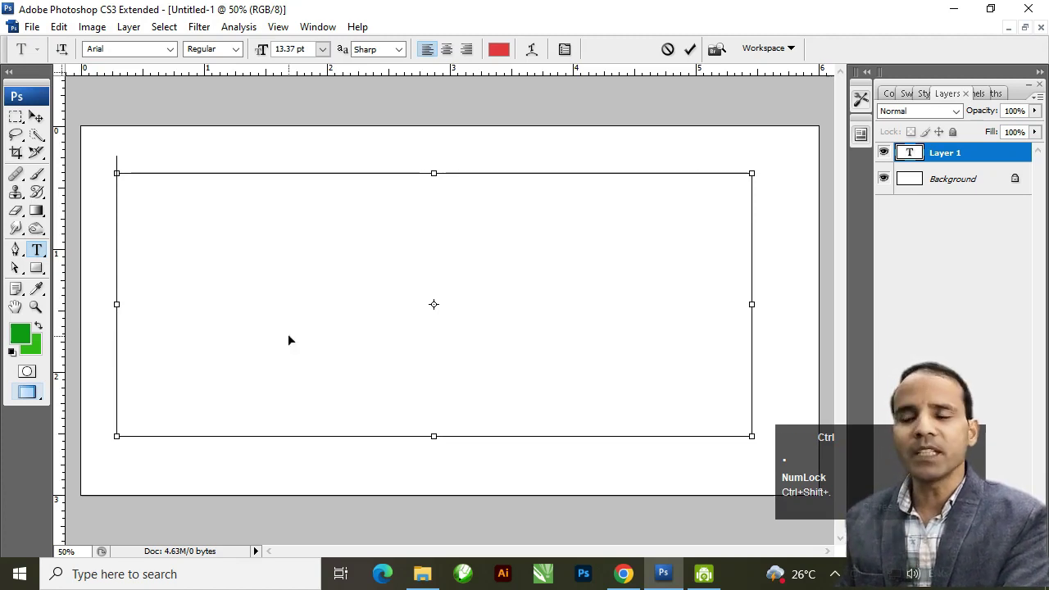
click(309, 51)
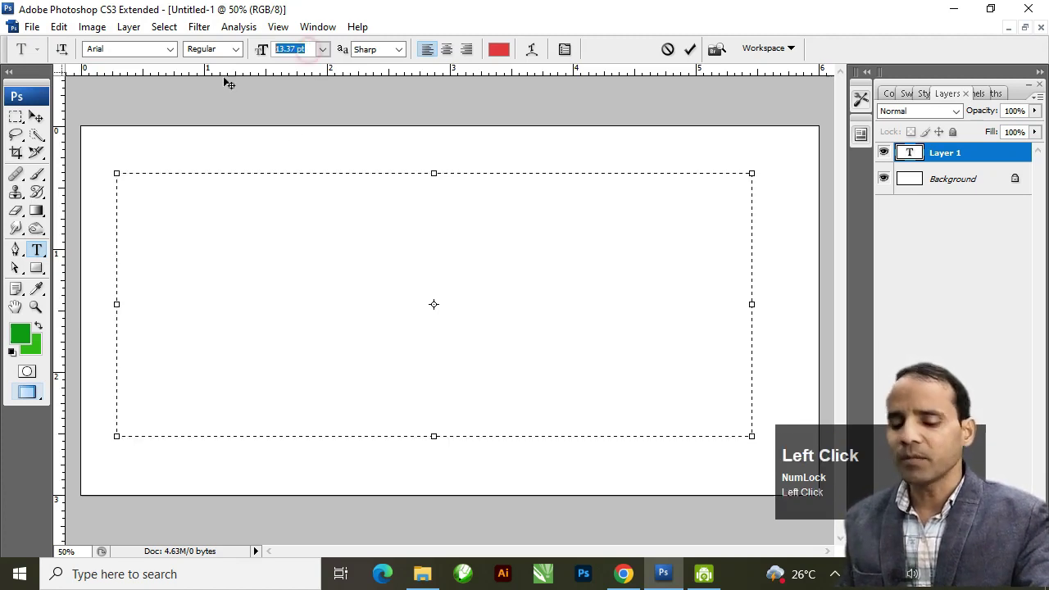
text(12)
key(Return)
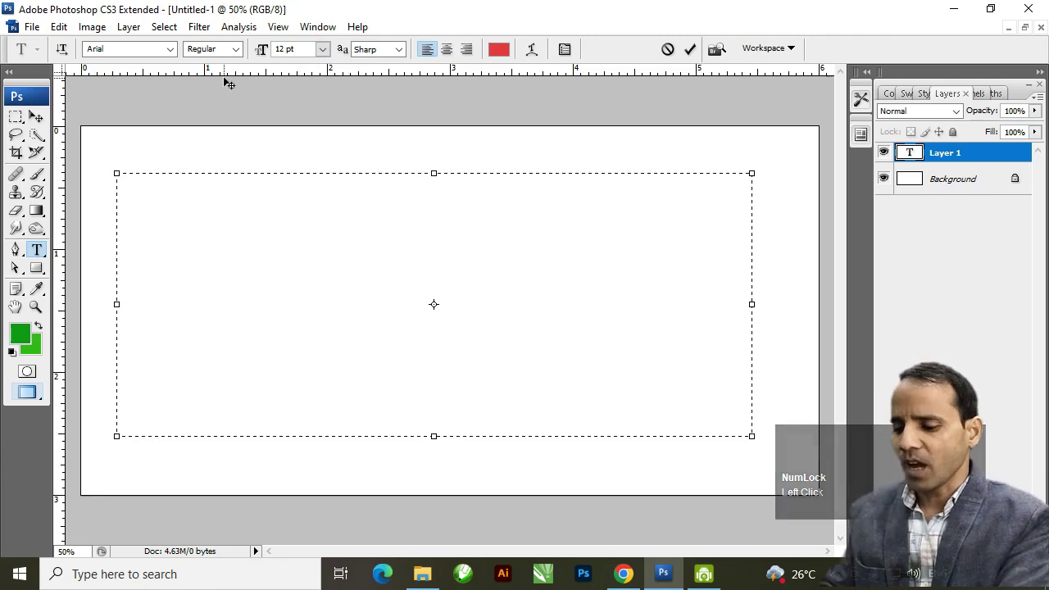
Enter "The quick brown fox jumps over the little lazy dog." in the paragraph text box
text(The quyick)
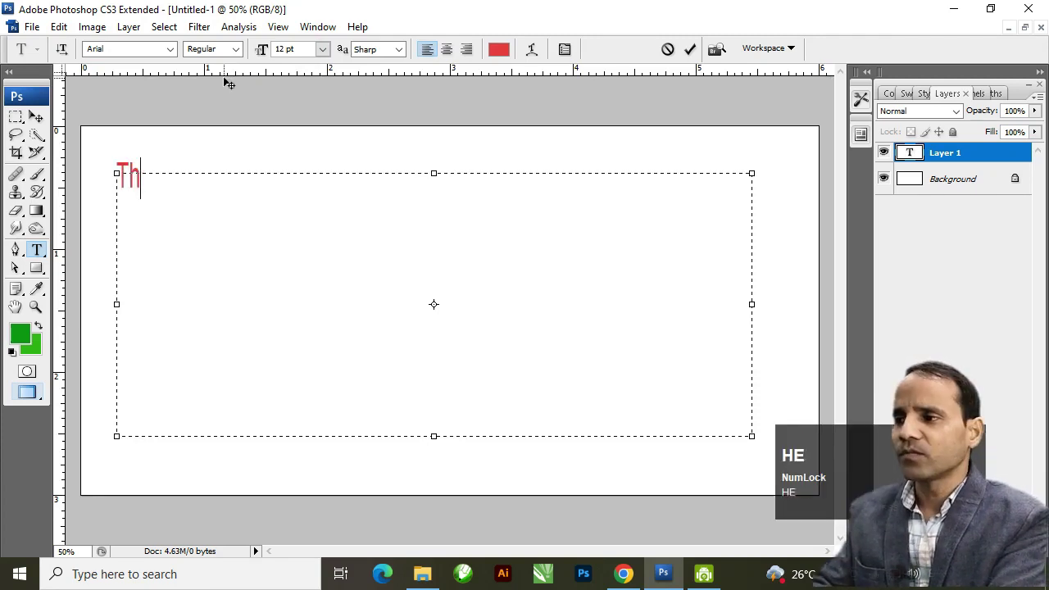
key(ctrl+a)
text(Thq q)
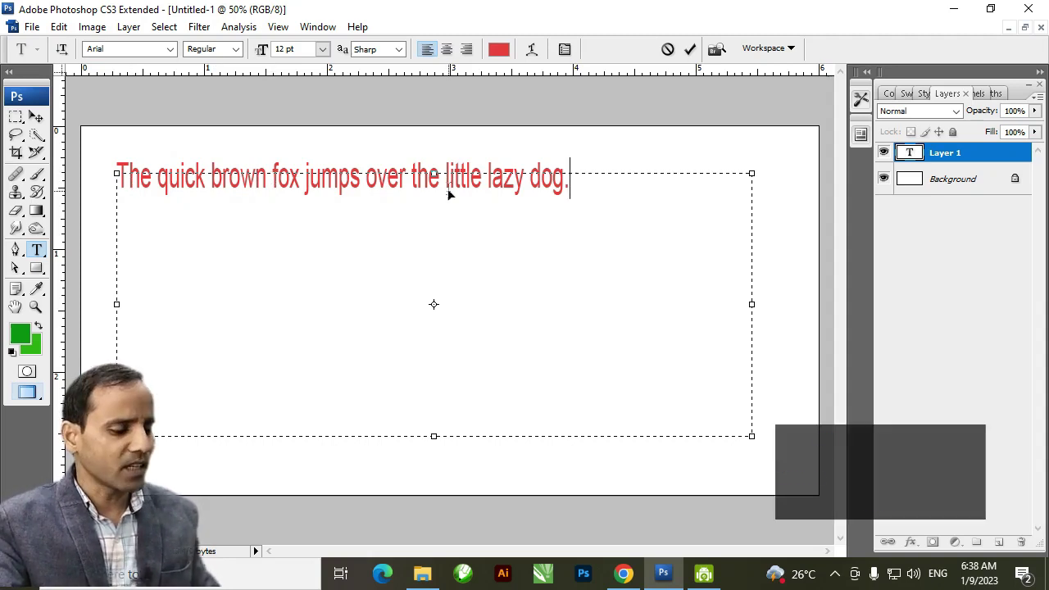
Copy the fox sentence and paste it twice after the original, separated by spaces
key(ctrl+a)
key(ctrl+c)
key(End)
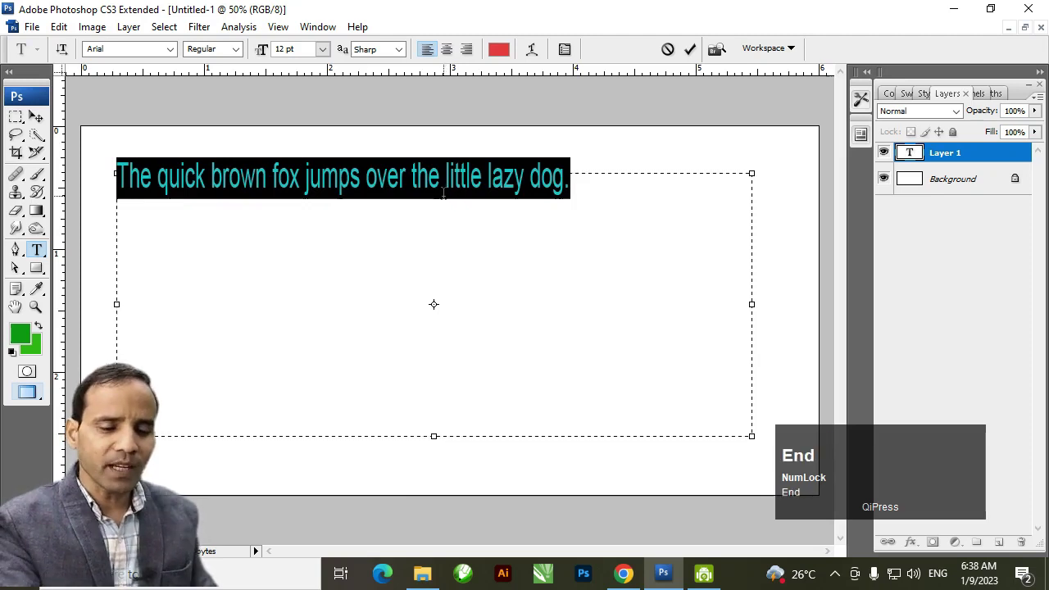
key(ctrl+v)
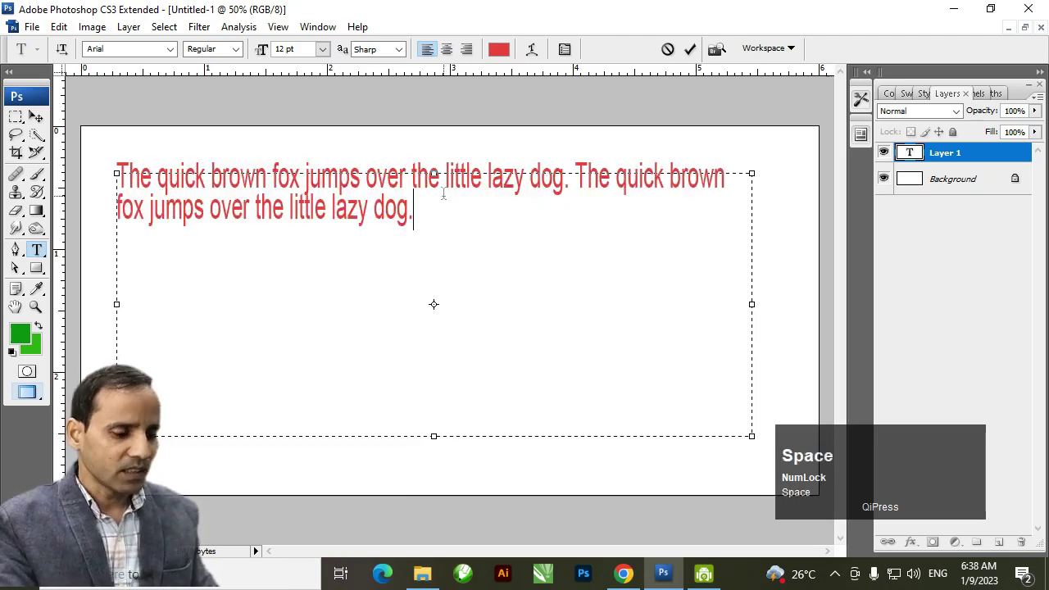
key(ctrl+v)
Reduce the font size of all three fox sentences to 8 pt
key(ctrl+a)
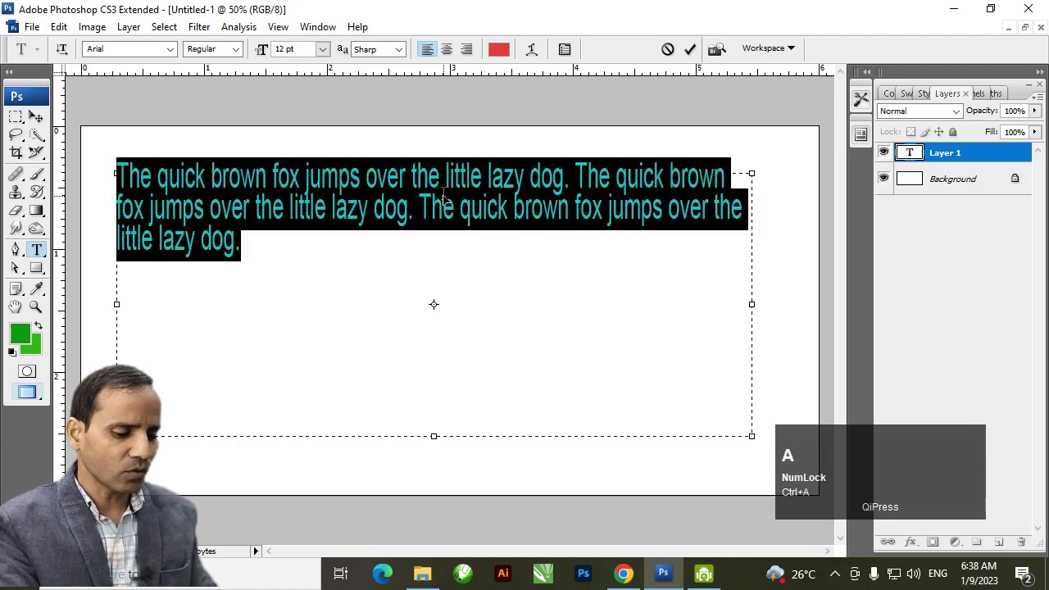
key(ctrl+shift+comma)
key(ctrl+shift+comma)
key(ctrl+shift+comma)
key(ctrl+shift+period)
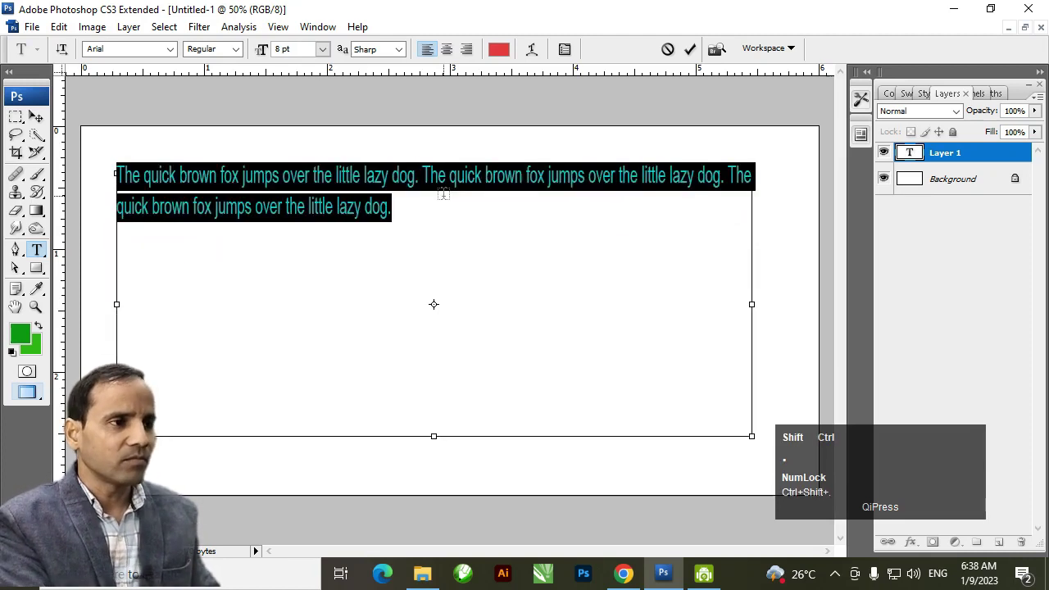
Append a fourth copy of the fox sentence, start a new paragraph, and paste three more copies there
key(End)
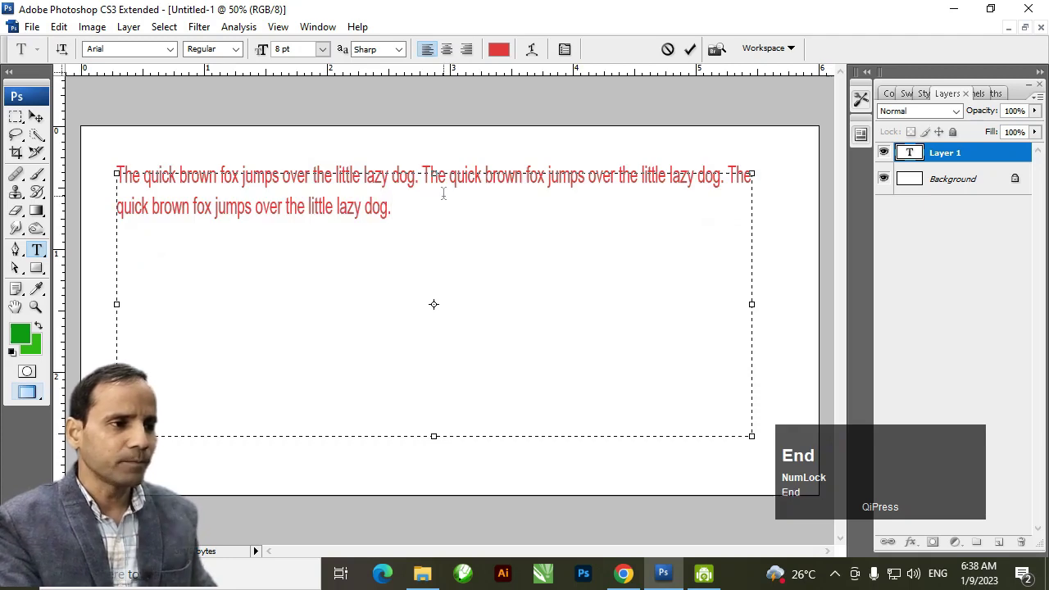
key(ctrl+v)
key(KP_Enter)
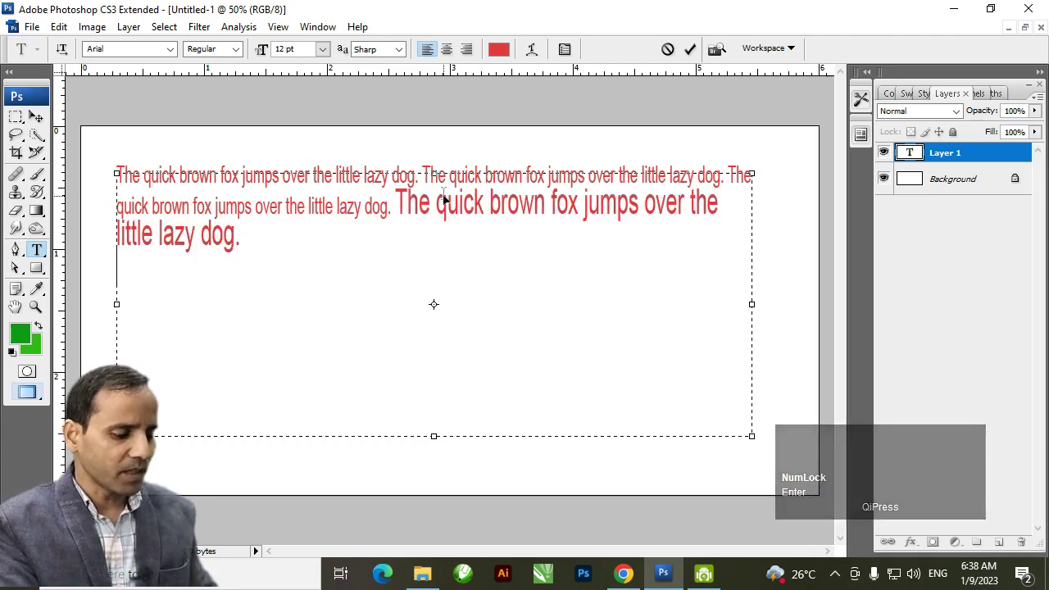
key(ctrl+v)
key(ctrl+v)
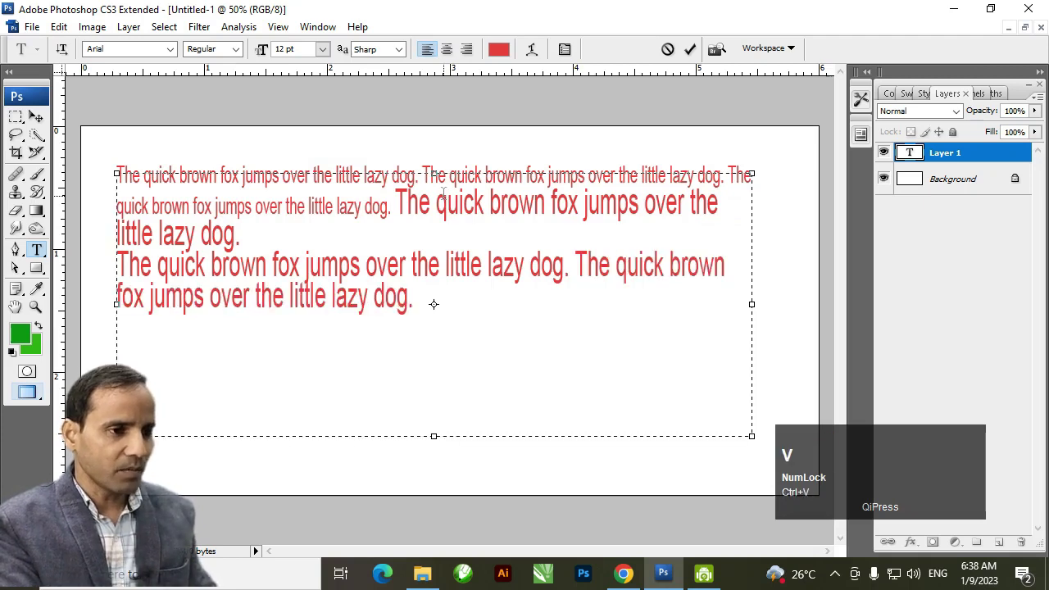
key(ctrl+v)
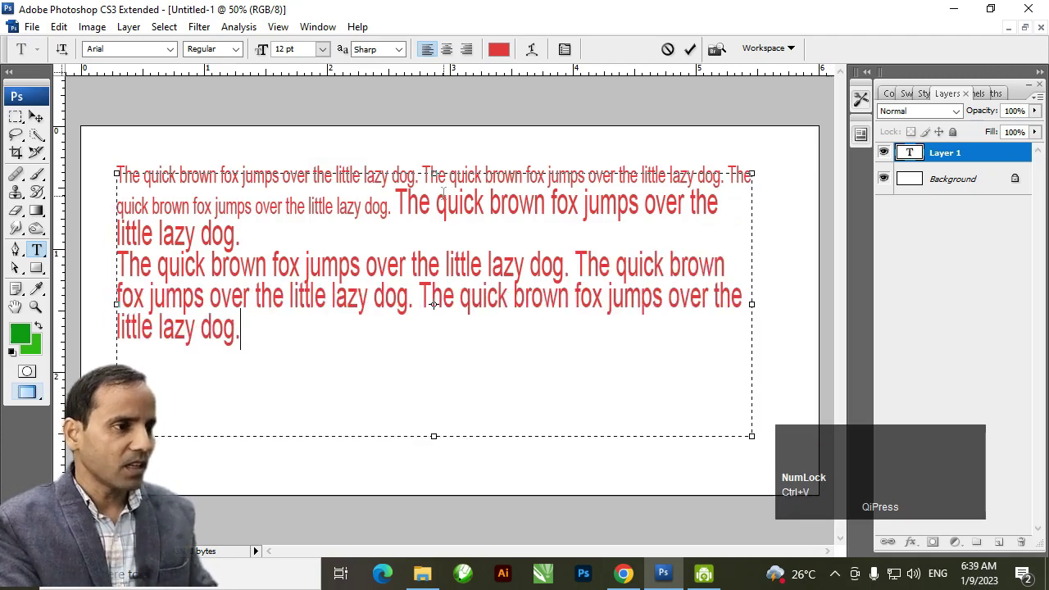
Try smaller and larger sizes on all the fox text by stepping its mixed font sizes down and up
key(ctrl+a)
key(ctrl+shift+comma)
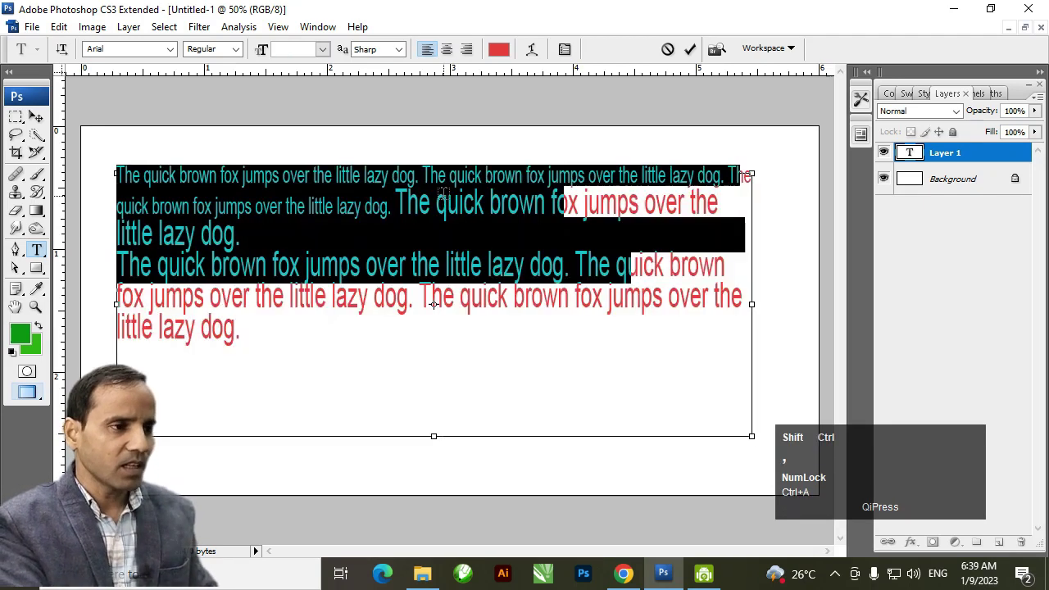
key(ctrl+shift+period)
key(ctrl+shift+period)
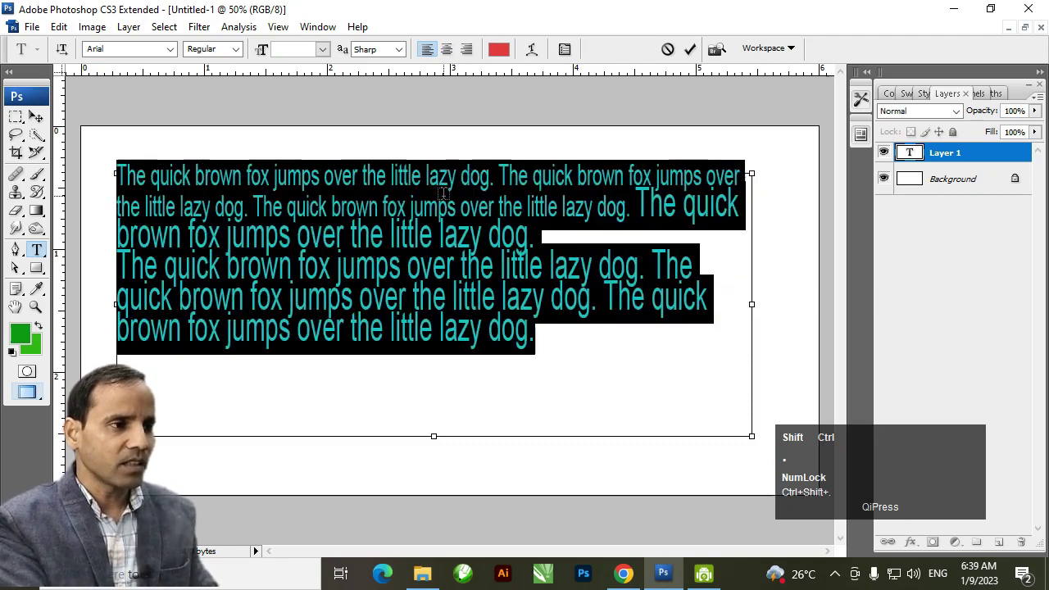
key(ctrl+shift+comma)
key(ctrl+shift+comma)
key(ctrl+shift+comma)
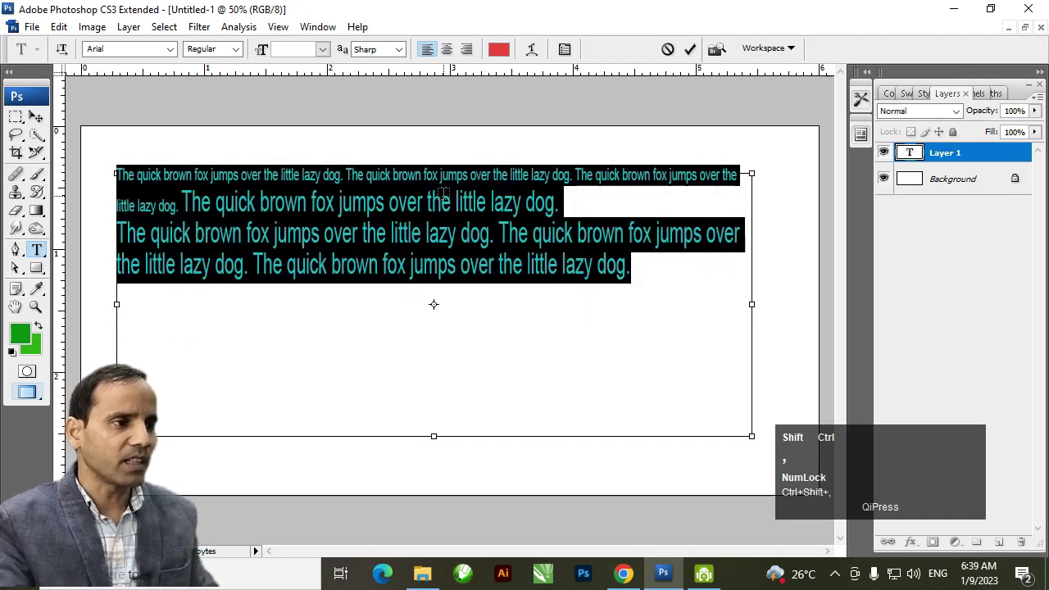
Give all the fox text in both paragraphs a uniform font size of 10 pt
click(308, 212)
key(ctrl+a)
key(ctrl+shift+period)
key(ctrl+shift+period)
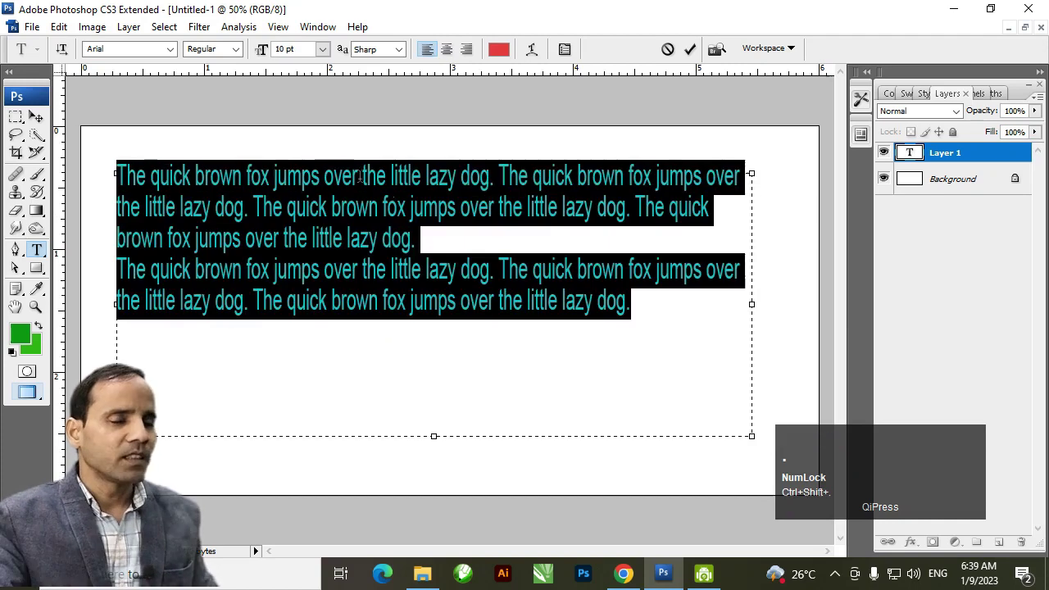
Open the Character settings for the entire text and set its font size to 11 pt
click(442, 303)
key(ctrl+a)
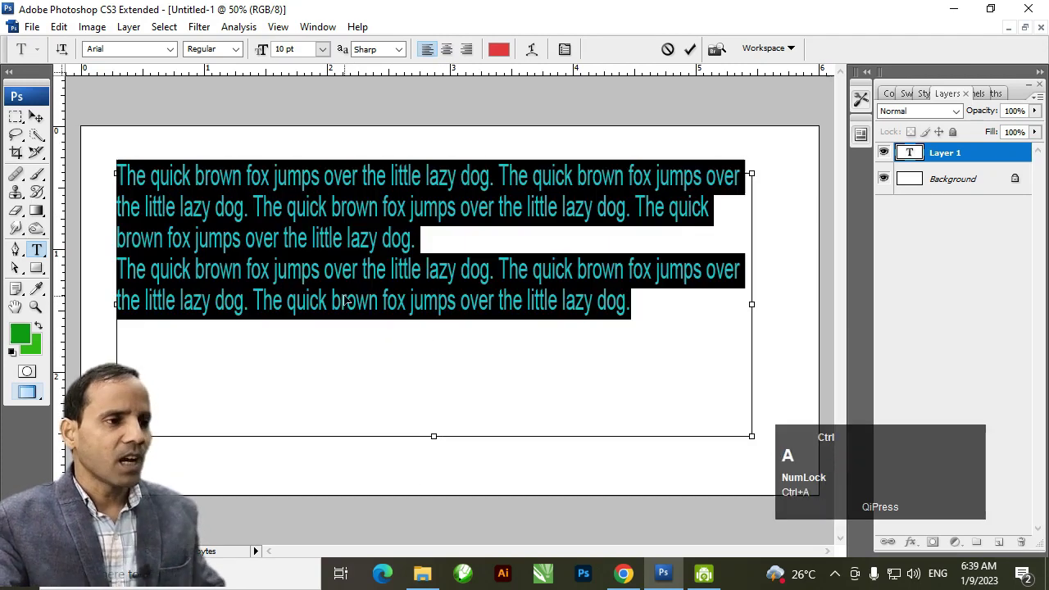
click(564, 50)
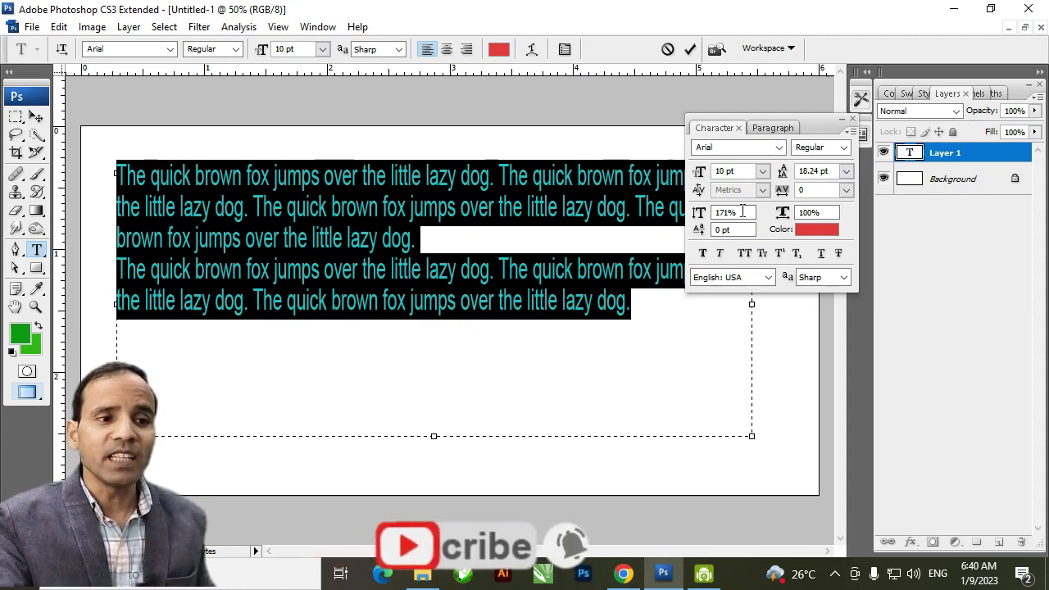
click(698, 214)
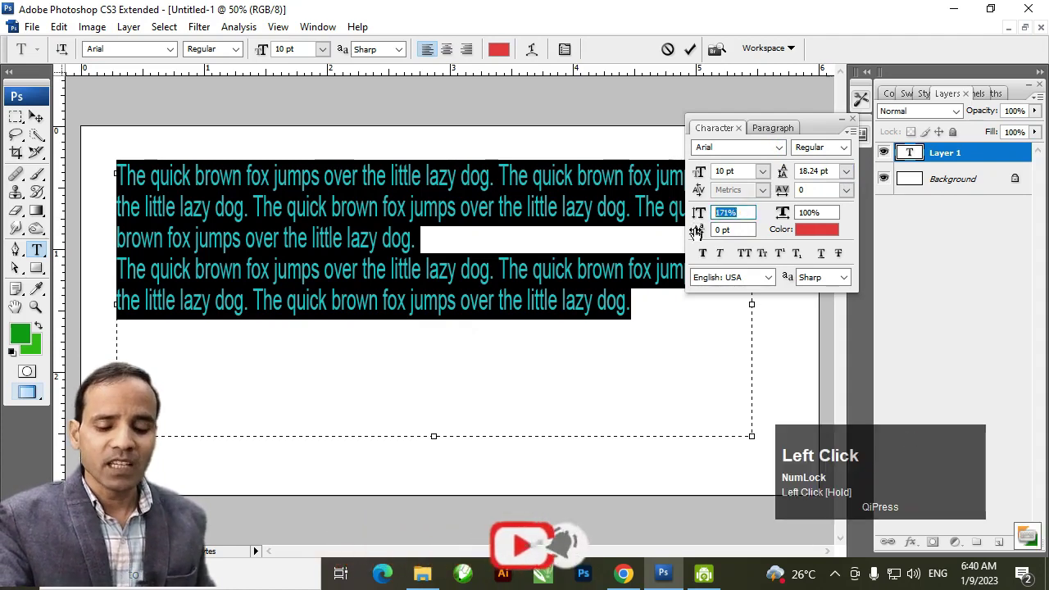
click(739, 170)
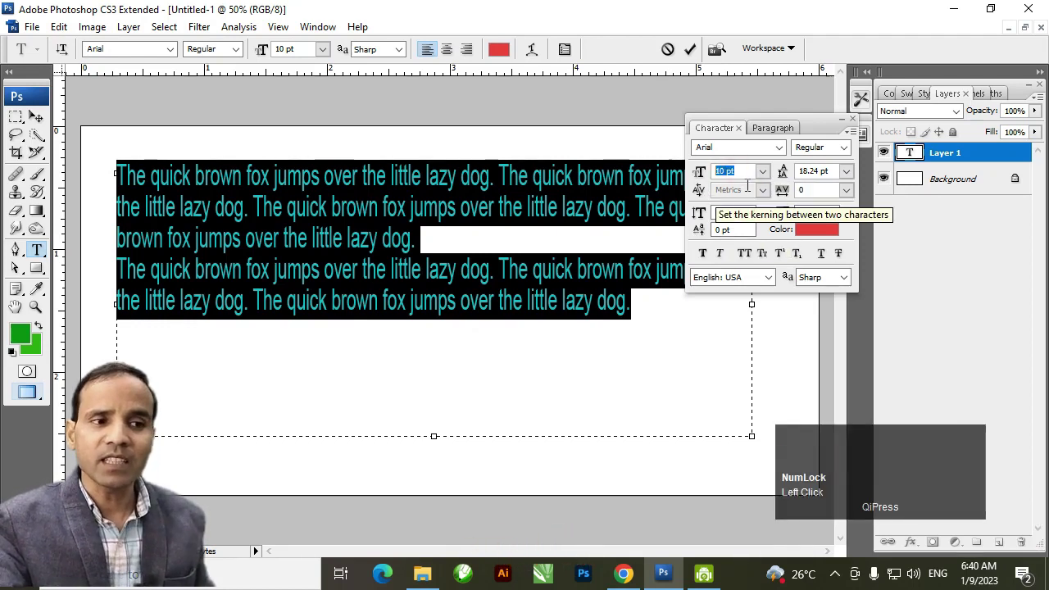
key(Up)
key(Up)
key(Up)
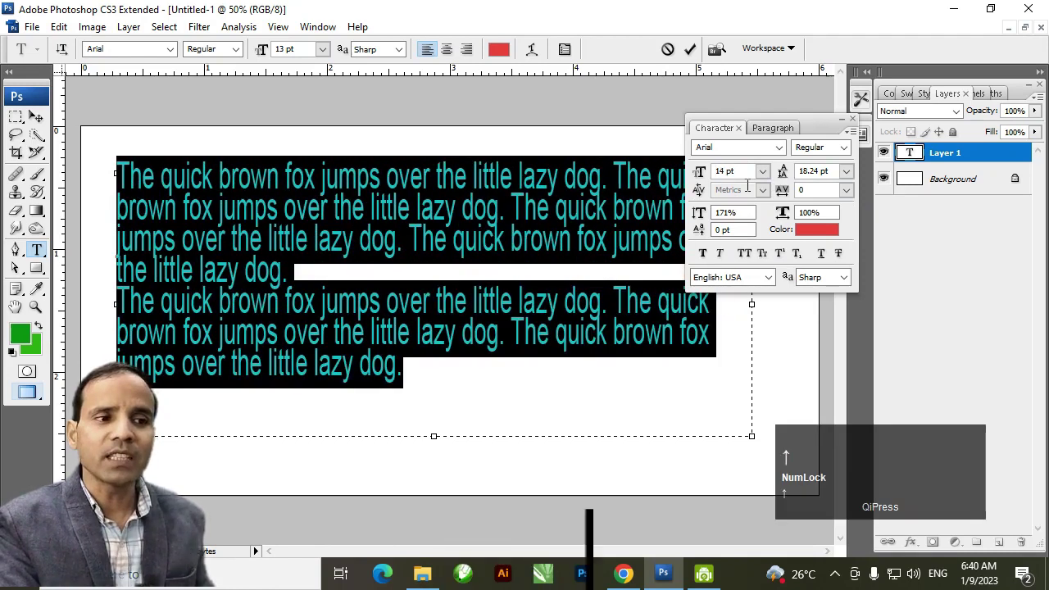
key(Up)
key(Up)
key(Down)
key(Down)
key(Down)
key(Down)
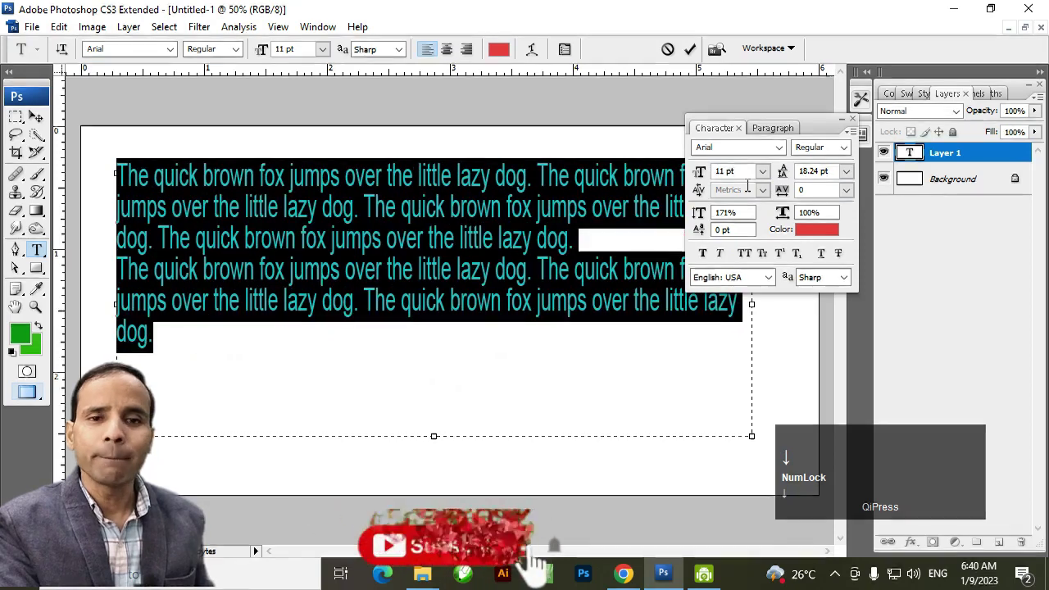
Set the leading of the selected fox text to 22.24 pt
click(819, 171)
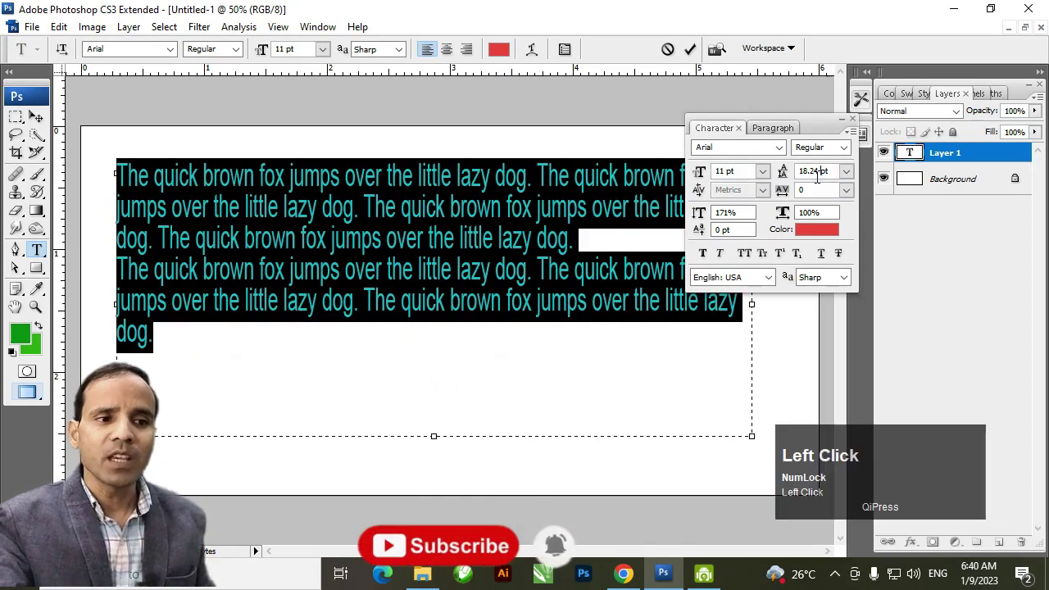
key(Up)
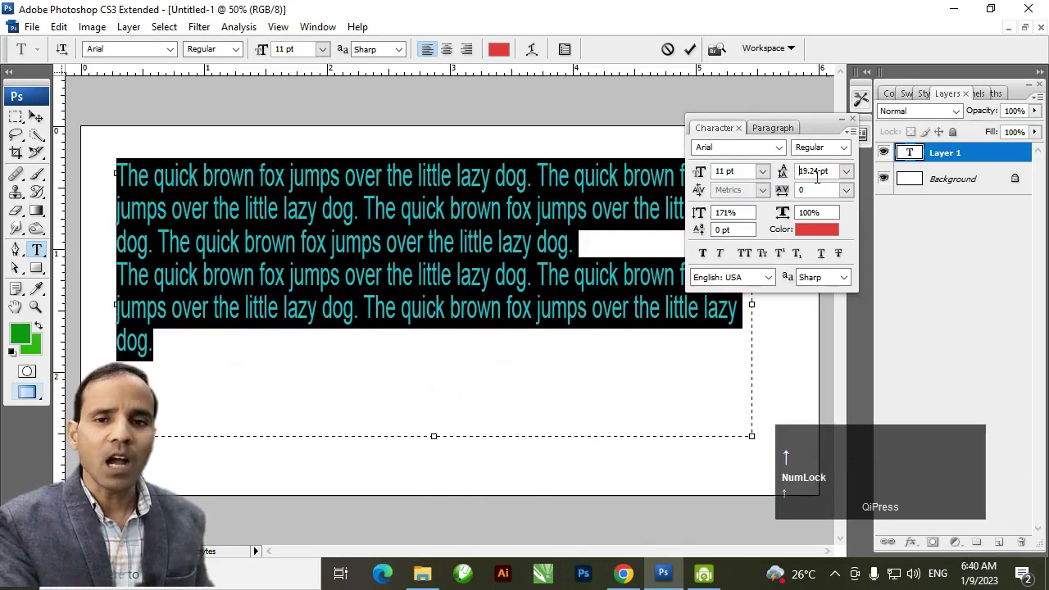
key(Up)
key(Up)
key(Up)
key(Up)
key(Down)
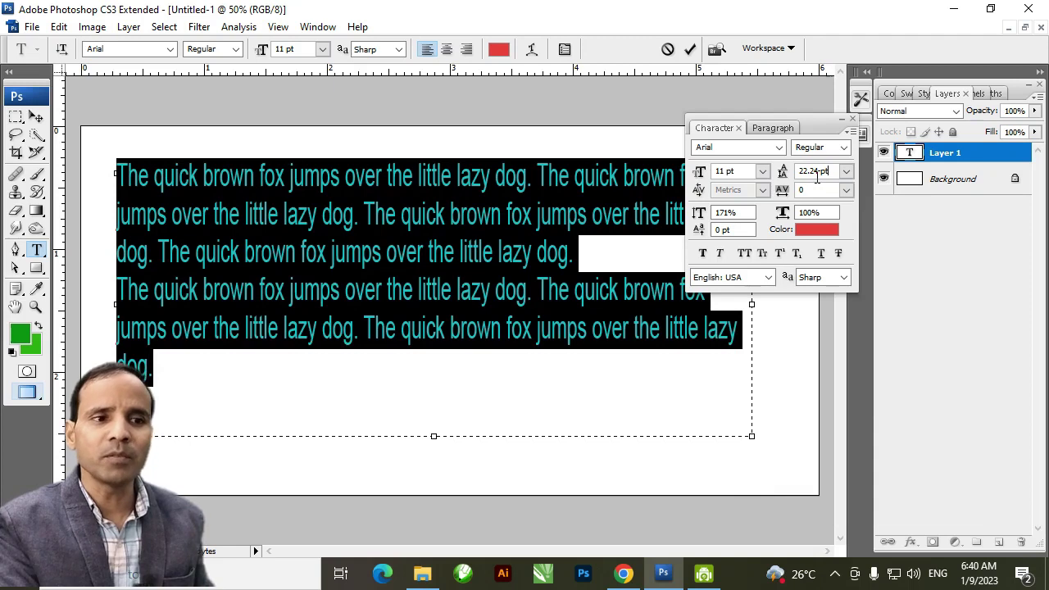
Try wider tracking on the selected text and return it to 0
click(817, 191)
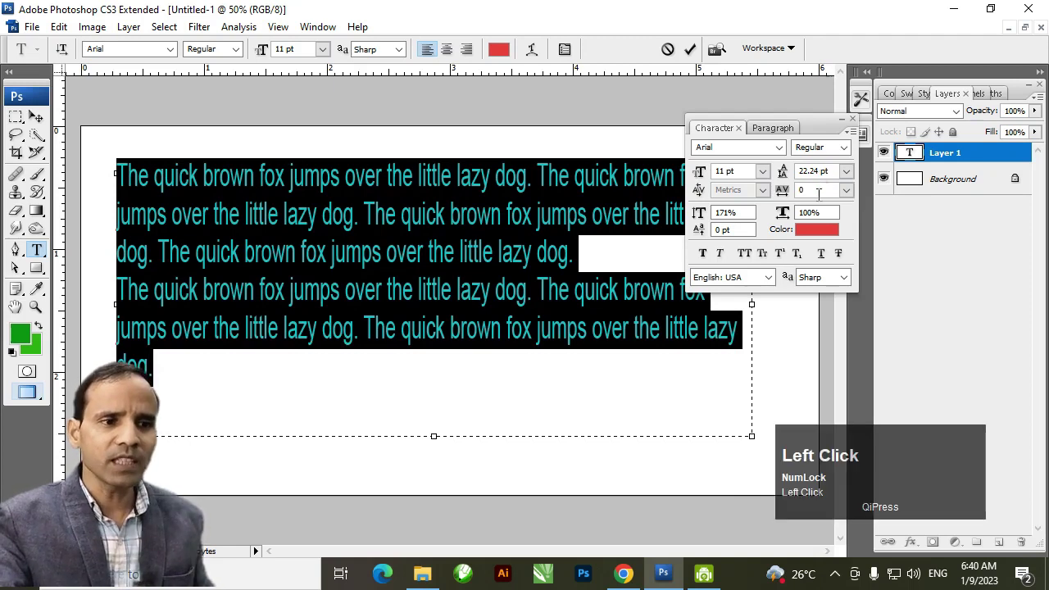
key(Up)
key(Up)
key(Up)
key(Up)
key(Up)
key(Up)
key(Up)
key(Up)
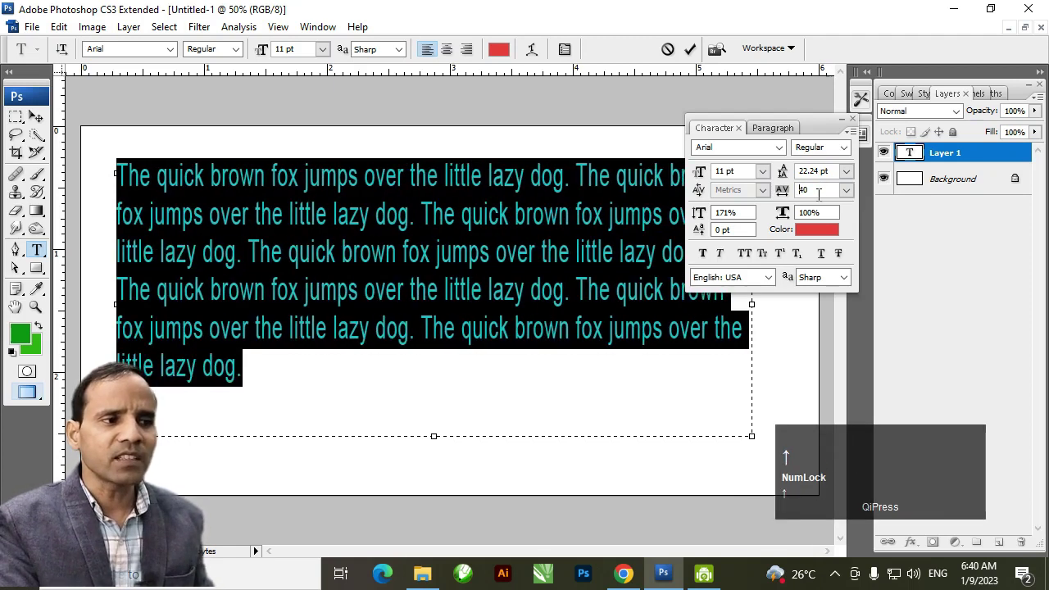
key(Down)
key(Down)
key(Down)
key(Down)
key(Down)
key(Down)
key(Down)
key(Down)
Try a taller vertical scale on the selected text and set it to 100%
click(724, 212)
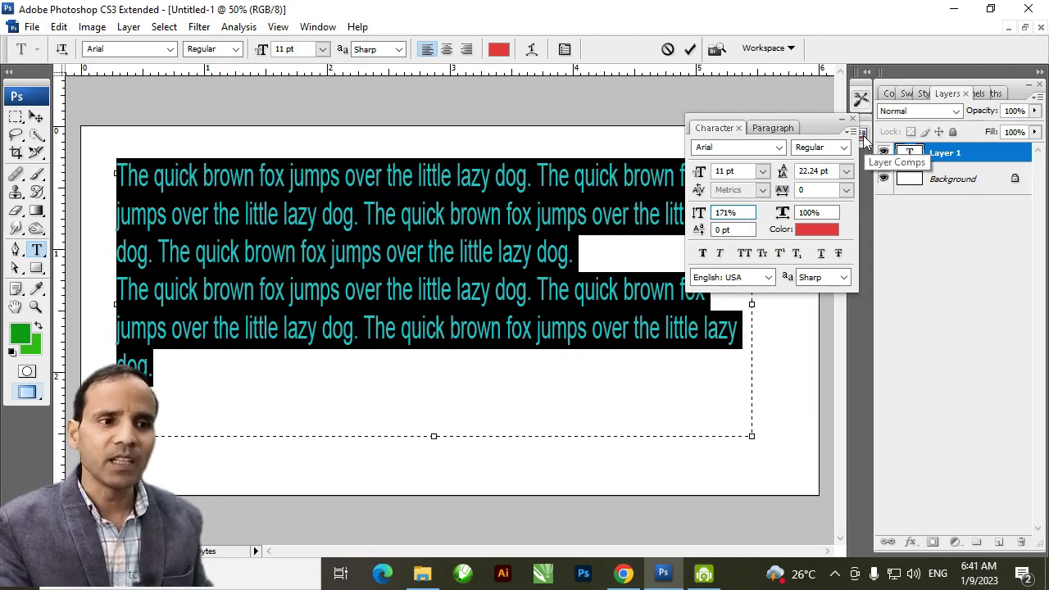
key(Up)
key(Up)
key(Up)
key(Up)
key(Up)
key(Up)
key(Up)
key(Up)
key(Up)
key(Up)
key(Up)
key(Up)
key(Up)
key(Up)
key(Up)
key(Up)
key(Up)
key(Up)
key(Up)
key(Up)
text(100)
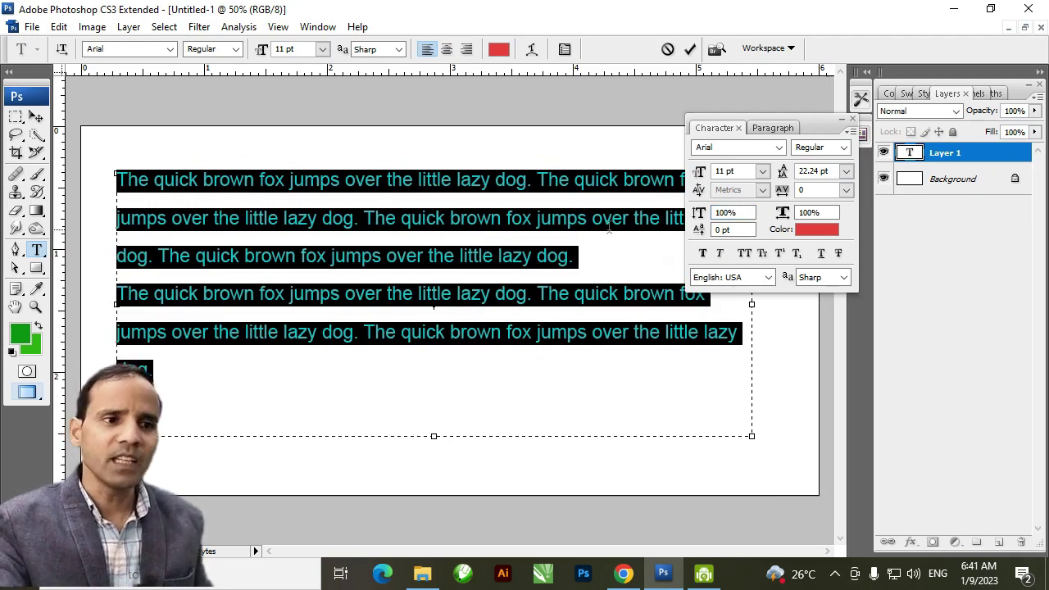
Set the leading of the whole text to Auto and deselect the text
click(846, 170)
click(815, 181)
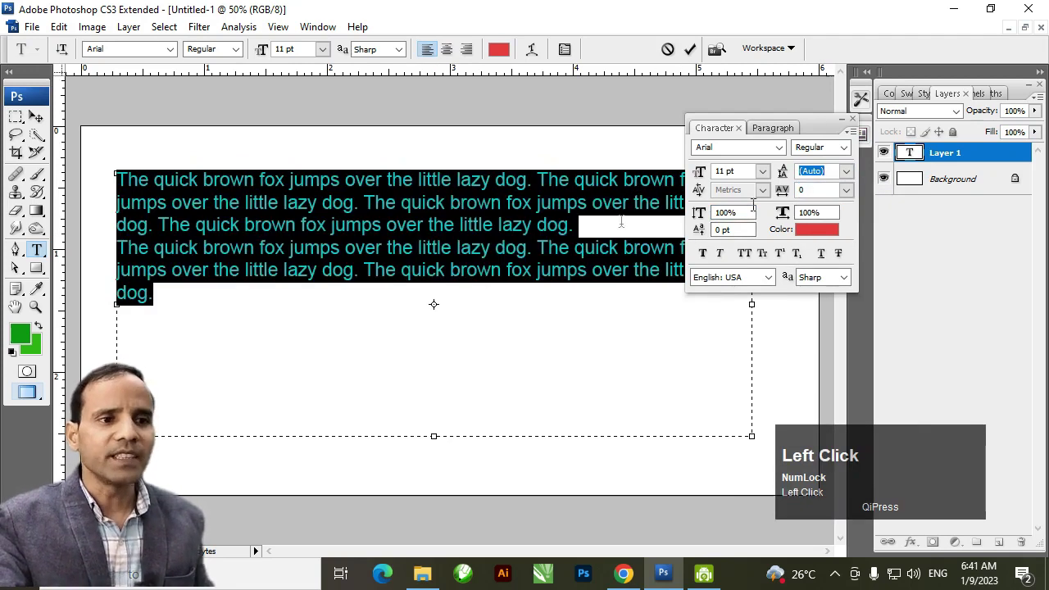
click(423, 218)
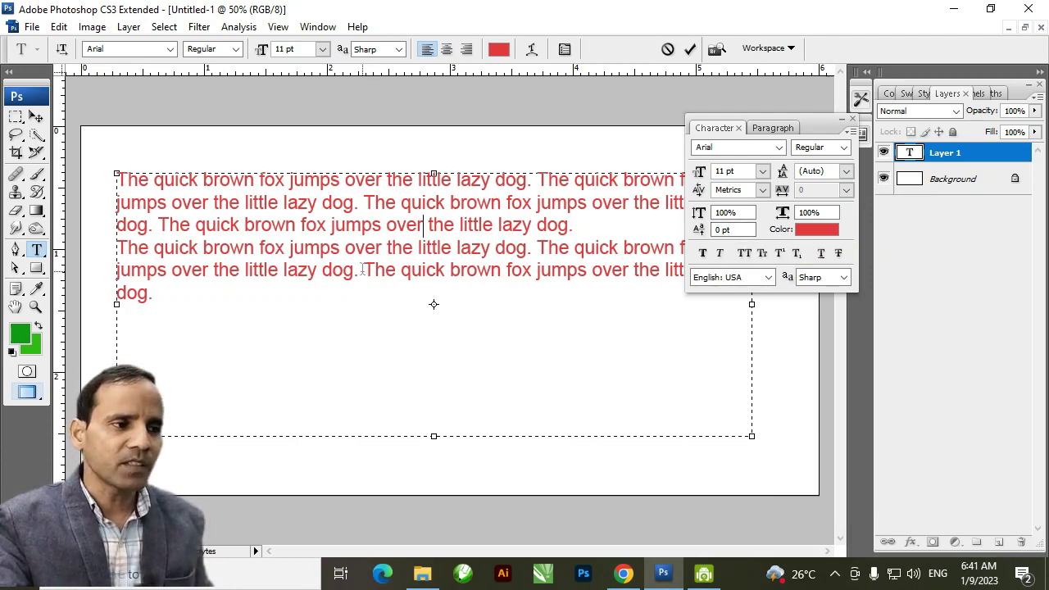
Shift the baseline of the "T" that begins the last fox sentence up and down, and return it to the text line
drag(364, 268, 374, 269)
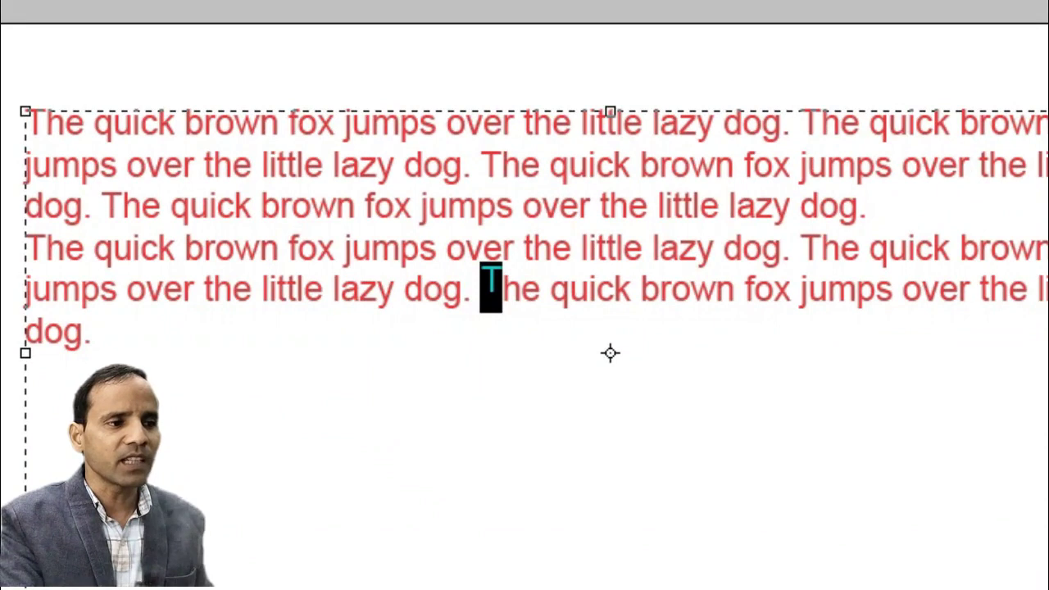
key(alt+shift+Up)
key(alt+shift+Up)
key(alt+shift+Up)
key(alt+shift+Down)
key(alt+shift+Down)
key(alt+shift+Down)
key(alt+shift+Down)
key(alt+shift+Down)
key(alt+shift+Down)
key(alt+shift+Down)
key(alt+shift+Down)
key(alt+shift+Down)
key(alt+shift+Down)
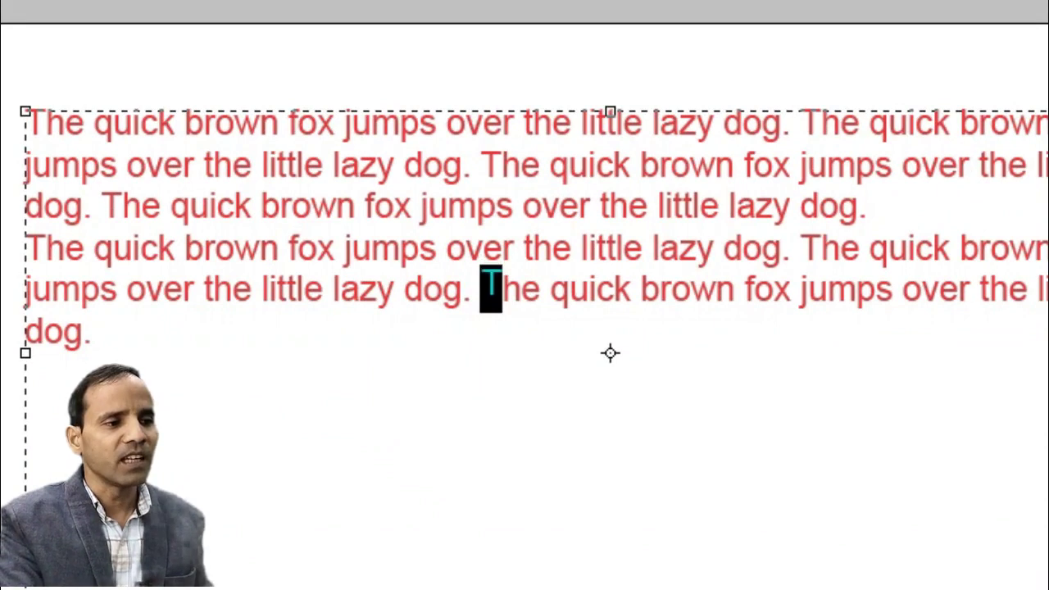
key(alt+shift+Up)
key(alt+shift+Up)
key(alt+shift+Up)
key(alt+shift+Up)
key(alt+shift+Up)
key(alt+shift+Up)
key(alt+shift+Up)
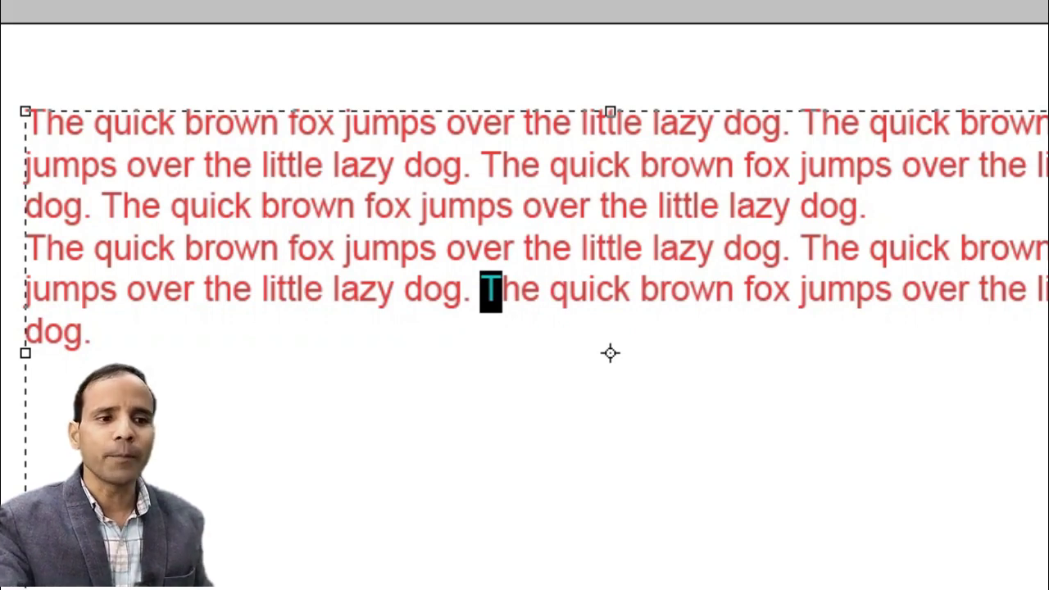
Select all the text and turn Faux Bold on and off again
click(336, 246)
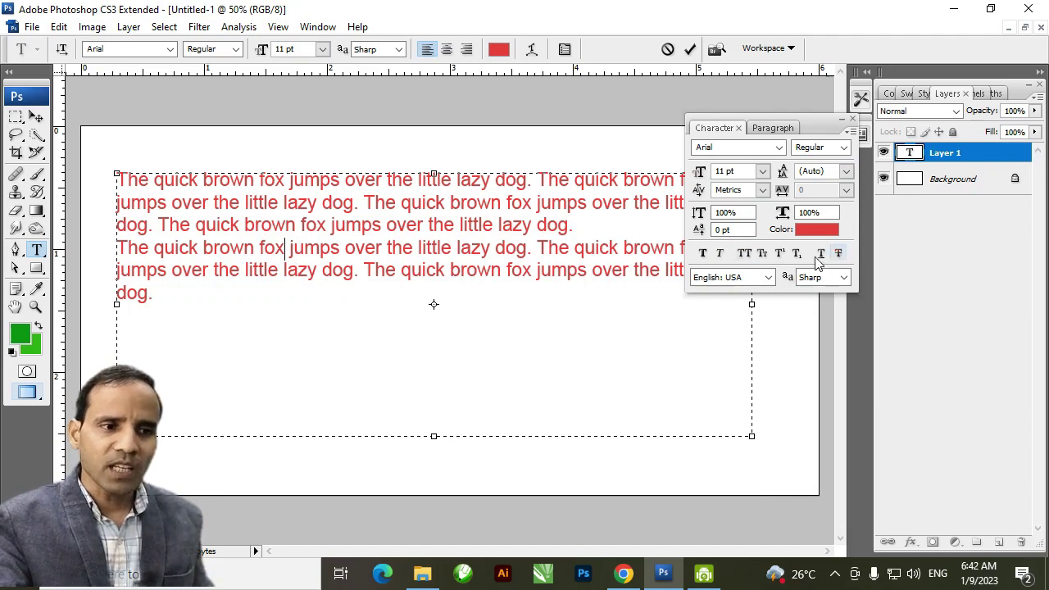
key(ctrl+a)
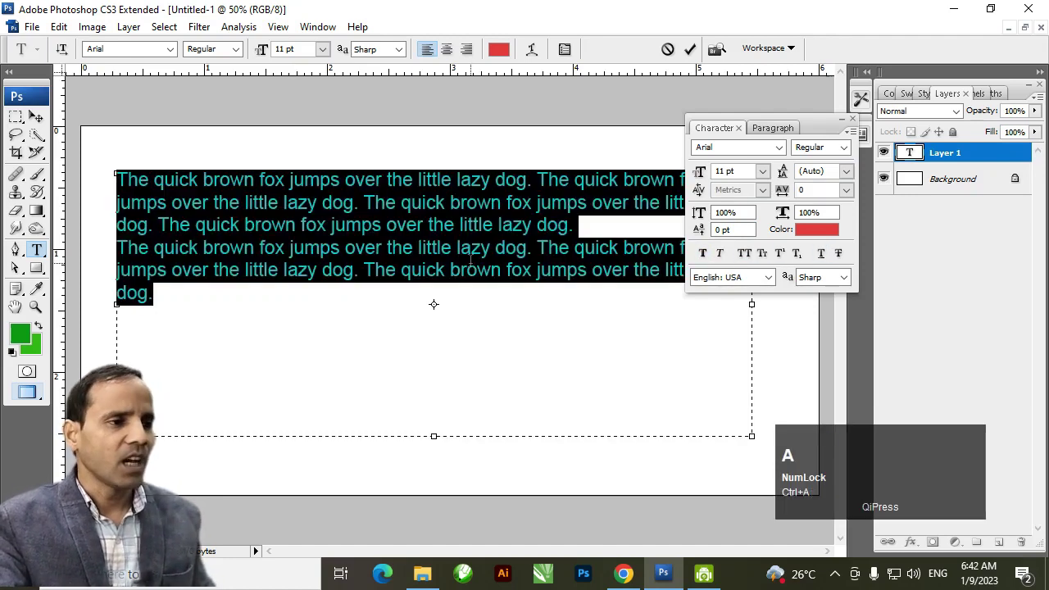
click(703, 254)
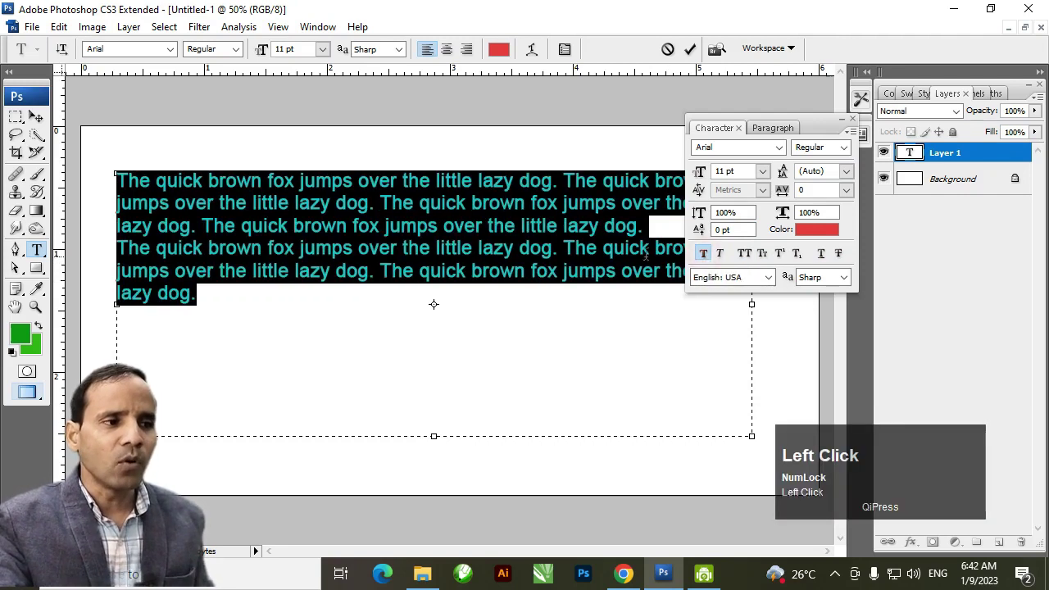
click(703, 254)
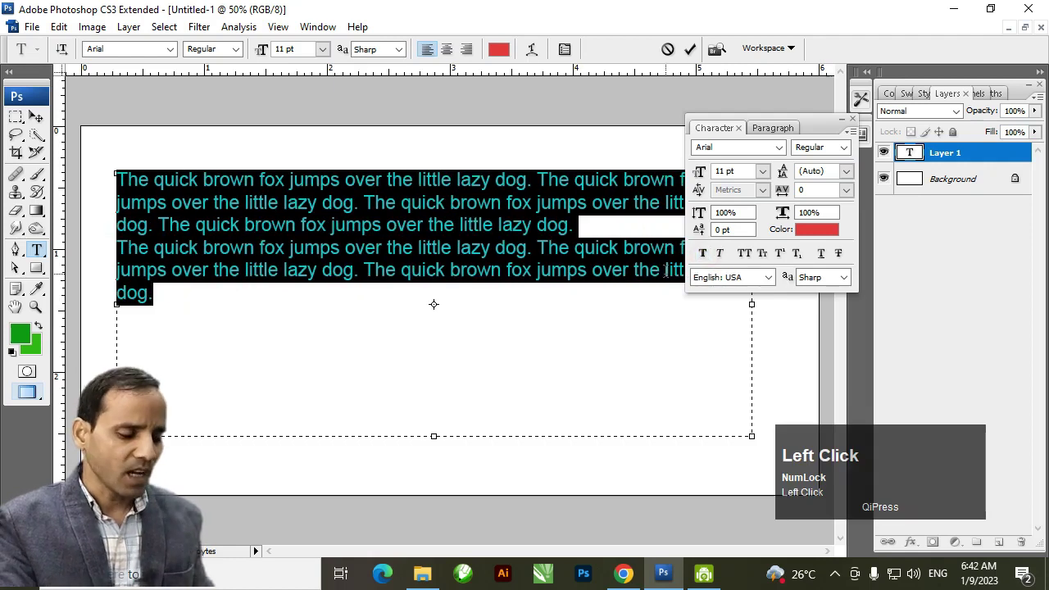
Make all the selected fox text bold, italic and underlined
key(ctrl+shift+b)
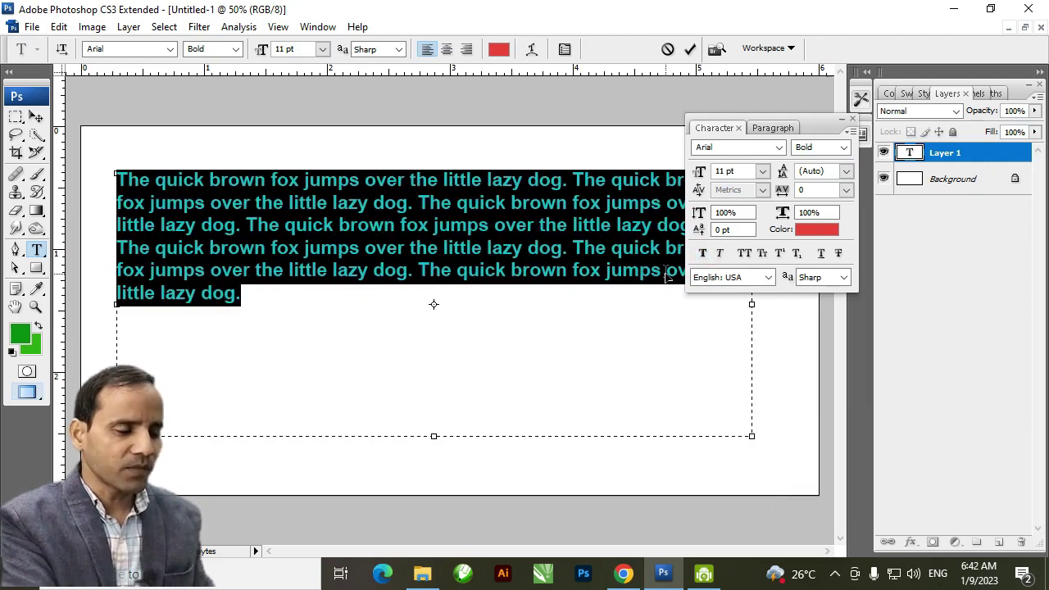
key(ctrl+shift+i)
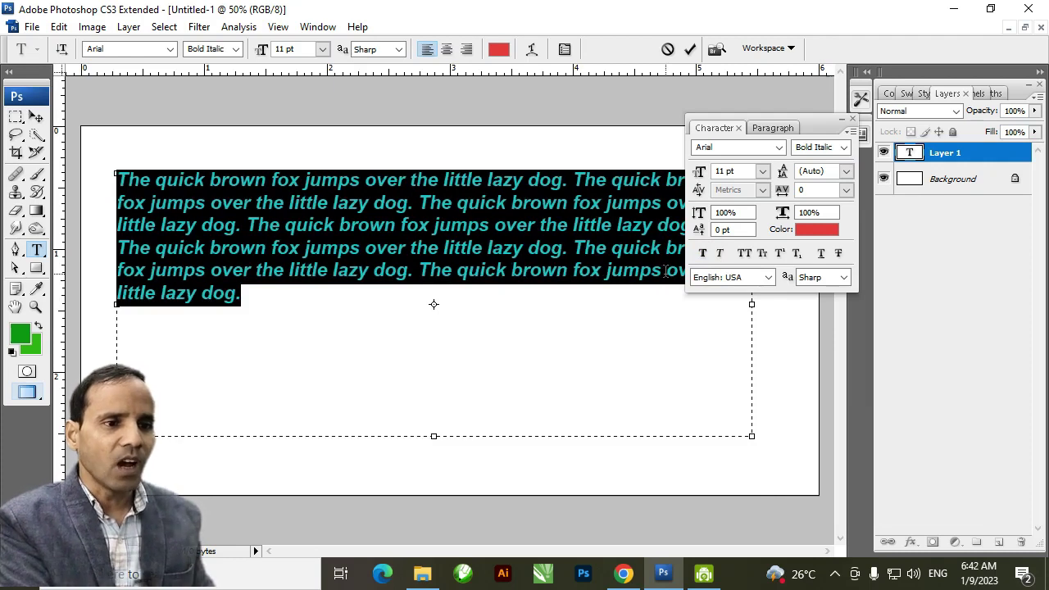
key(ctrl+shift+u)
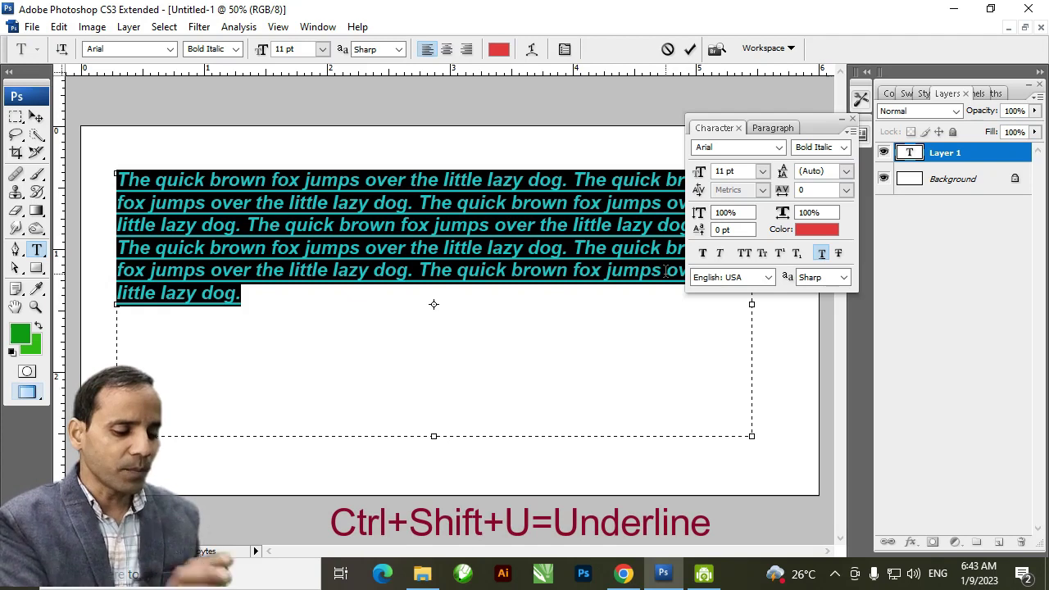
Justify both paragraphs, force-justify them including their last lines, and restore left alignment
key(ctrl+shift+j)
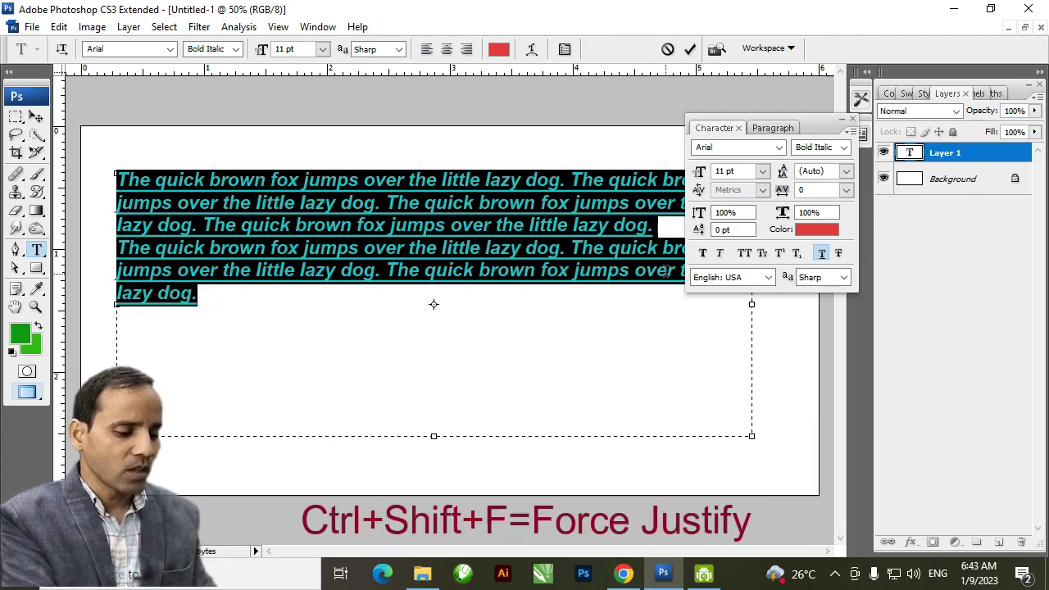
key(ctrl)
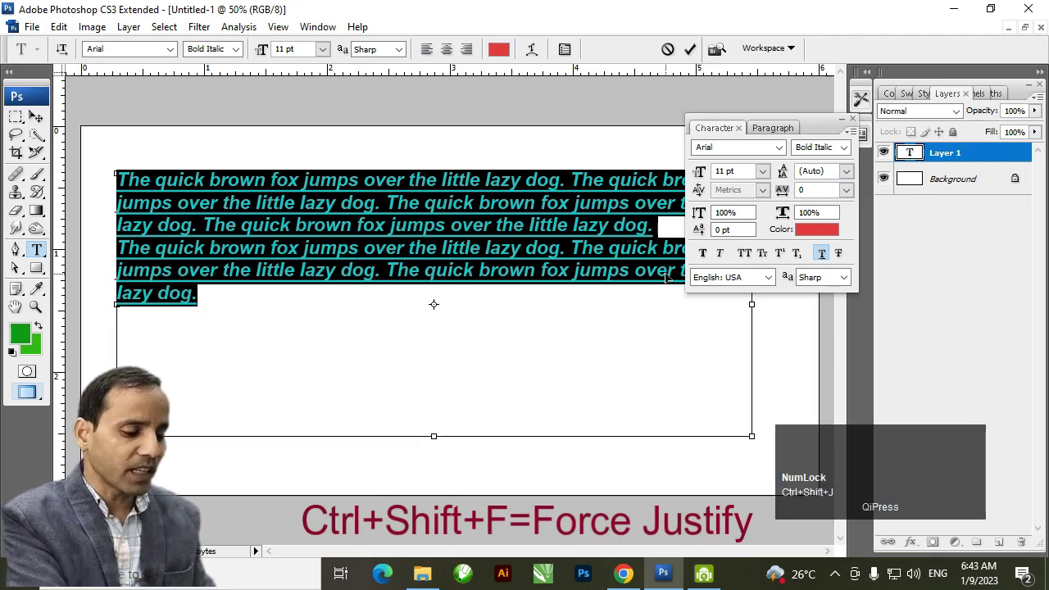
key(ctrl+shift+f)
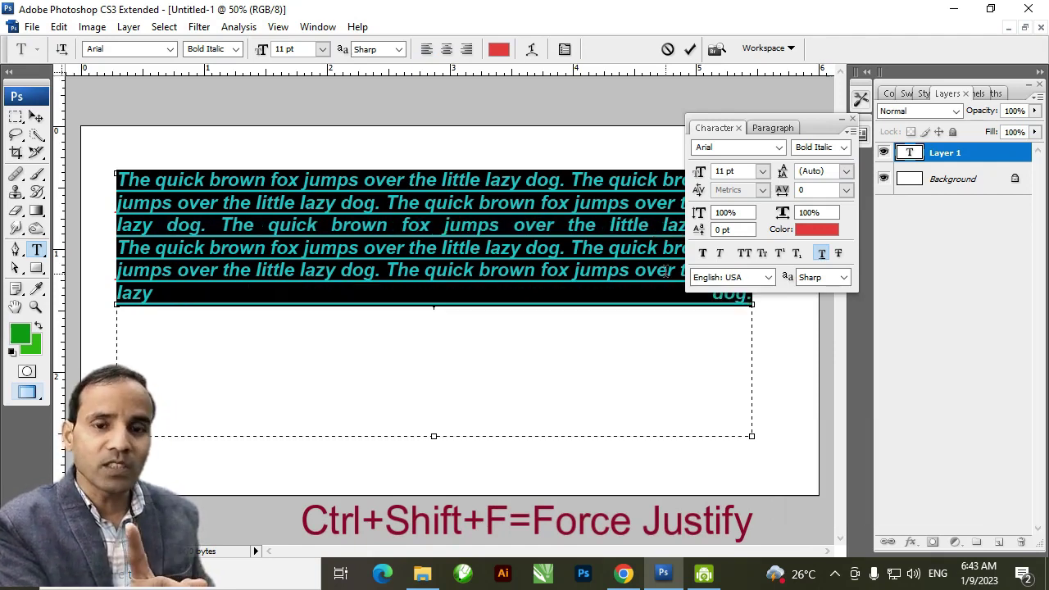
key(ctrl+shift+l)
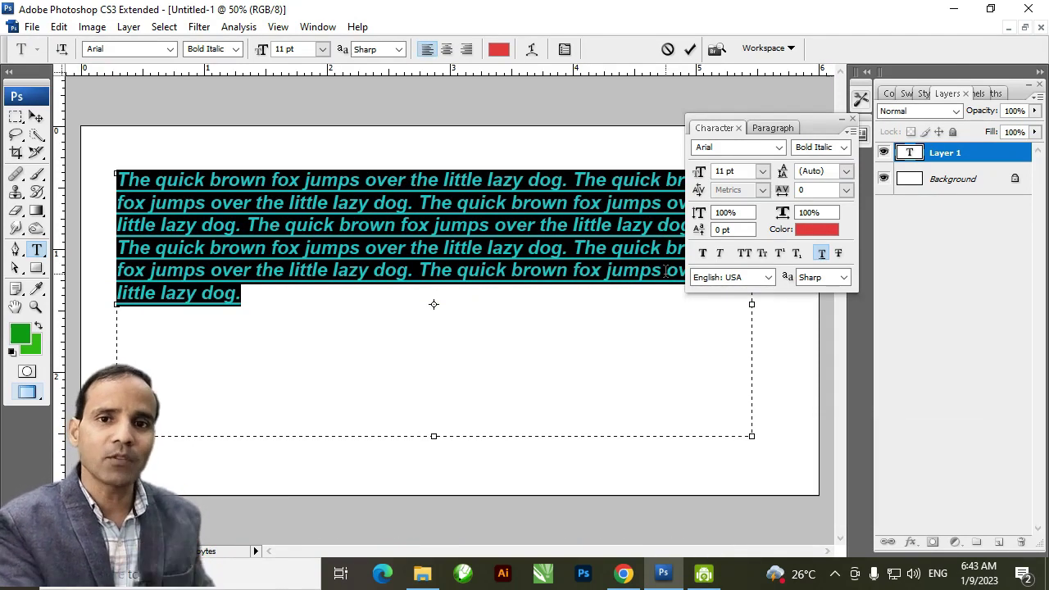
Remove the underline and bold from the selected text, keeping it italic
key(ctrl+shift+u)
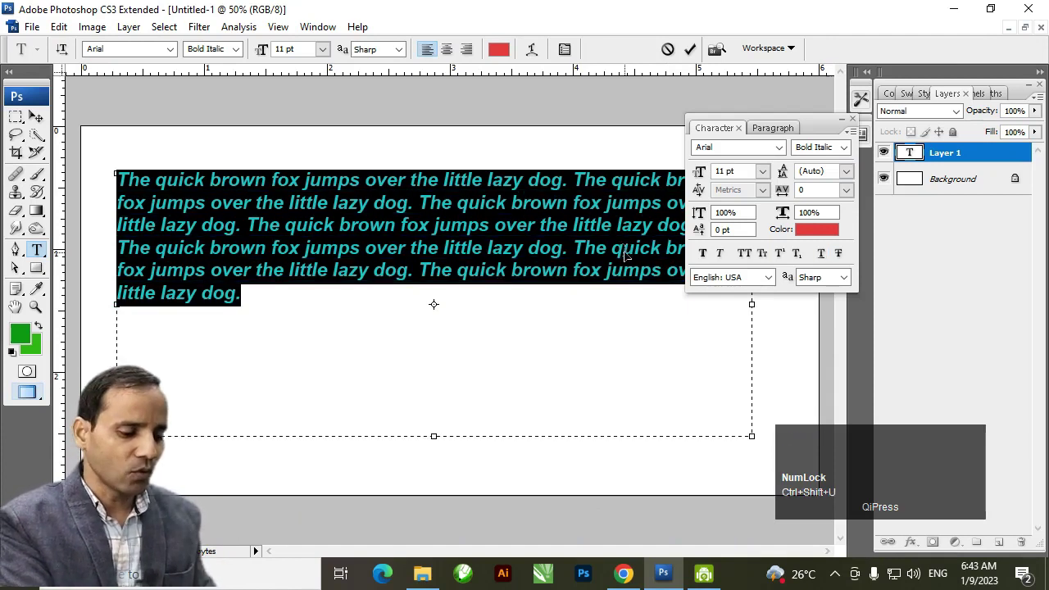
key(ctrl+shift+b)
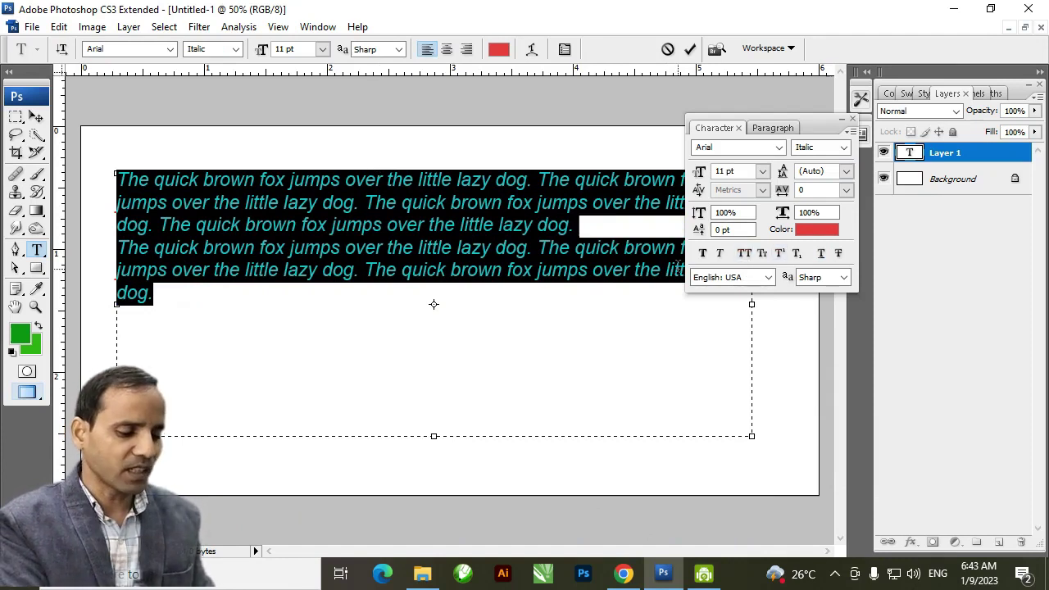
Turn All Caps on and off again for the selected text, and apply Small Caps
key(ctrl+shift+k)
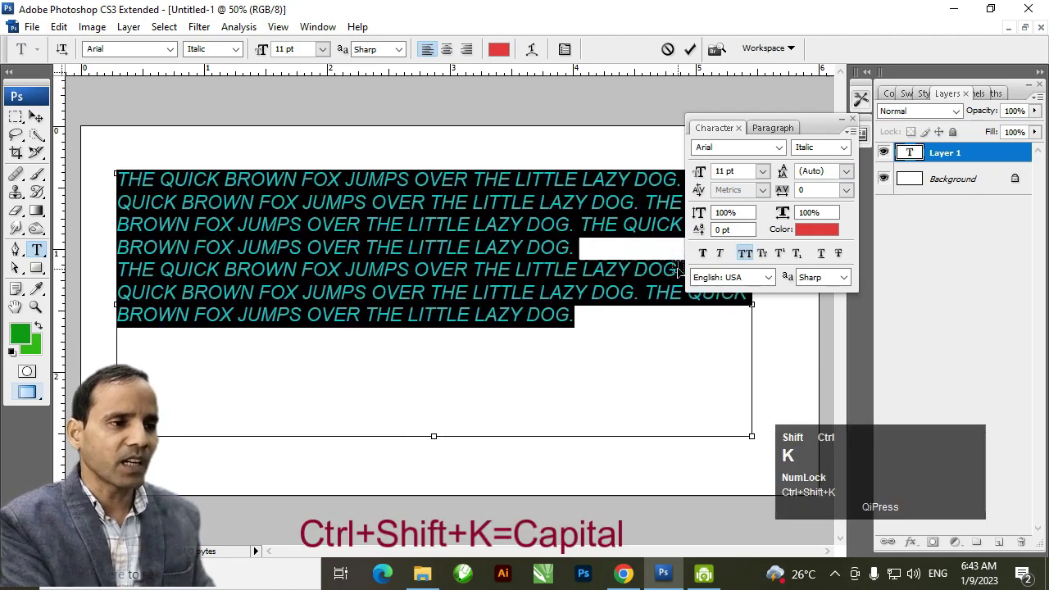
key(ctrl+shift+k)
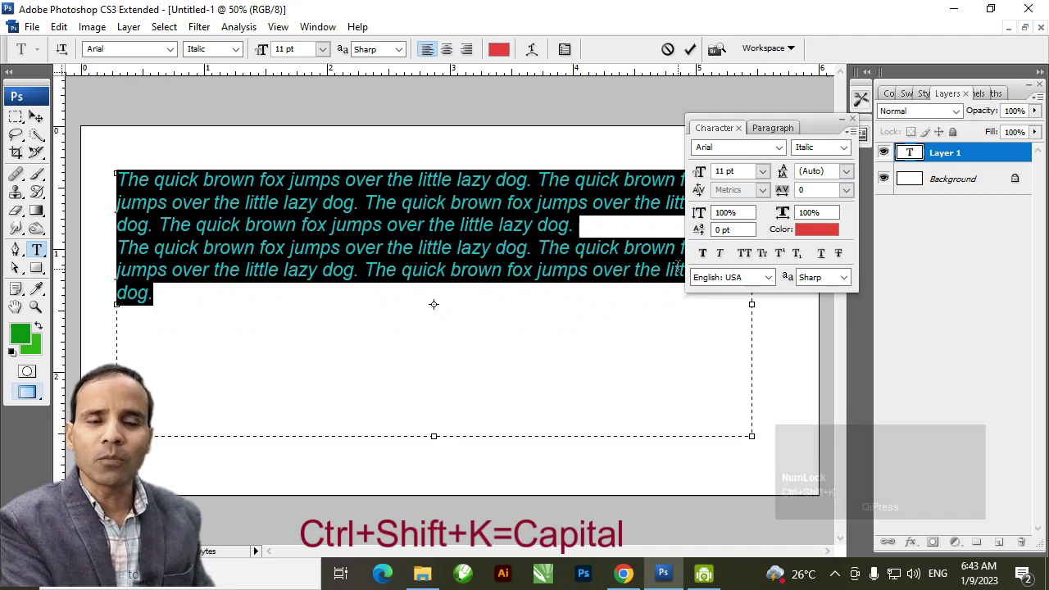
click(763, 255)
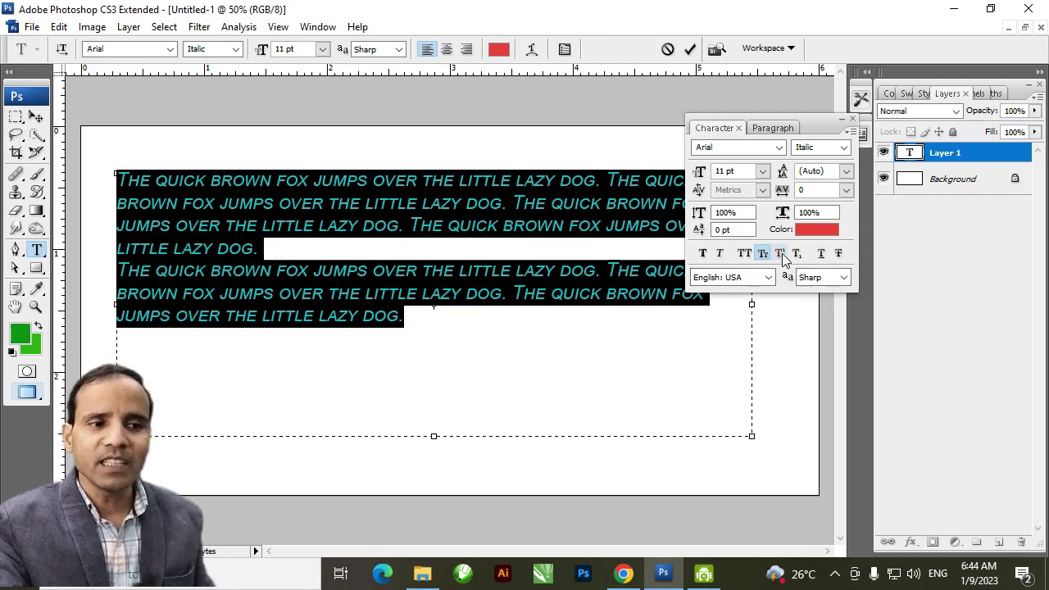
Turn Strikethrough on and off again, and reselect all the text in the text box
click(839, 254)
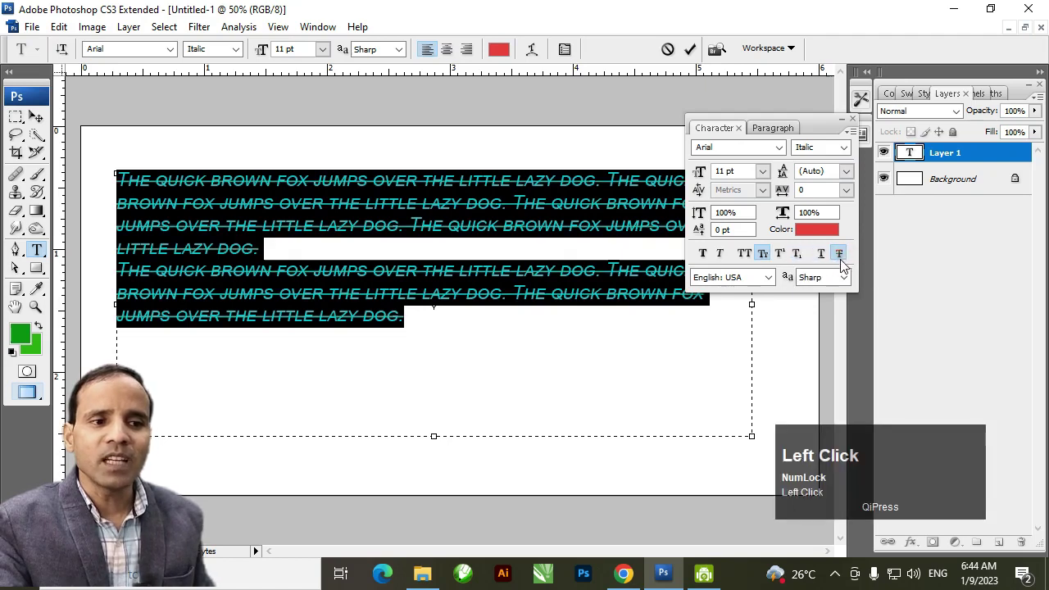
click(839, 254)
click(366, 258)
key(ctrl+a)
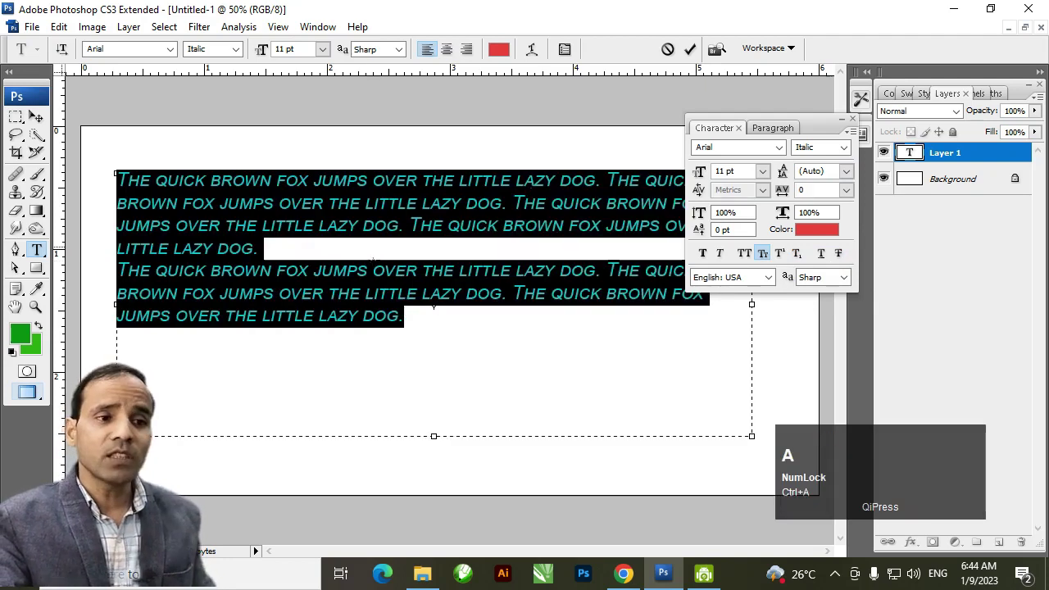
Remove Small Caps from the selected text
click(773, 130)
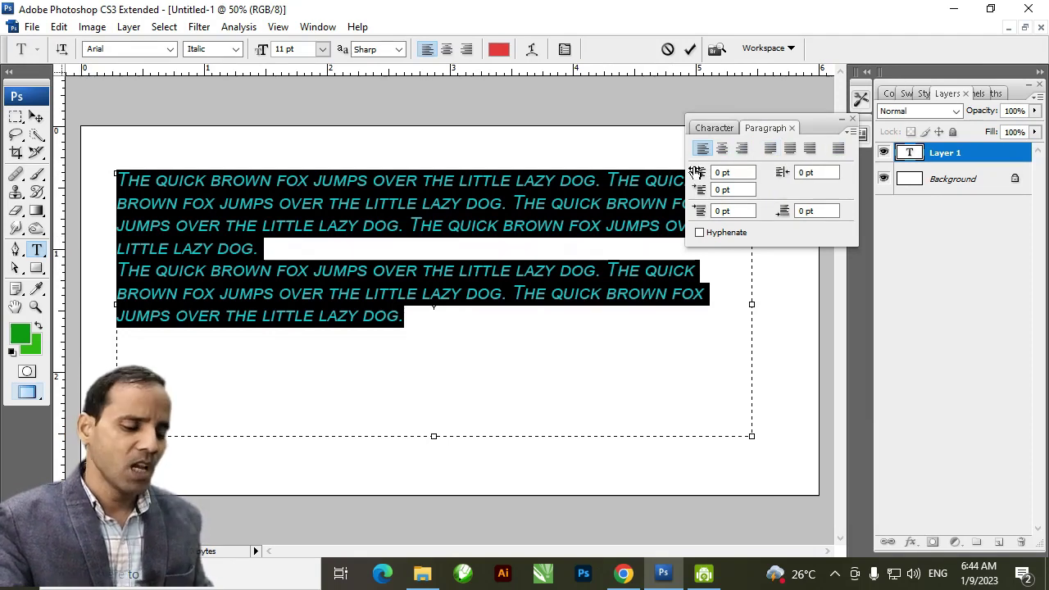
click(713, 128)
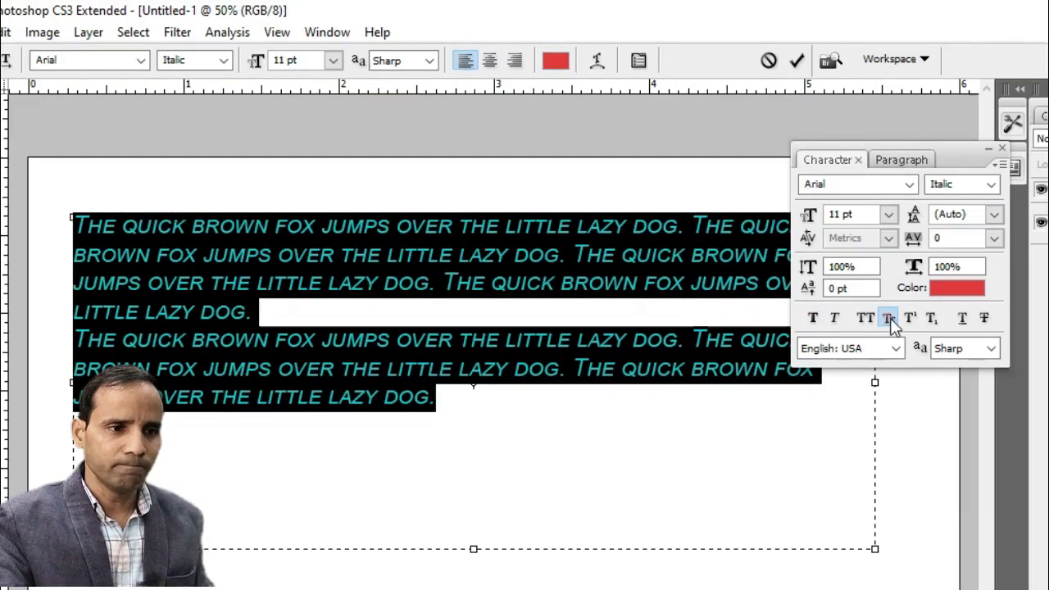
click(762, 253)
Try justifying both paragraphs with the last line left, centered, right and fully justified, ending on Justify last left
click(889, 159)
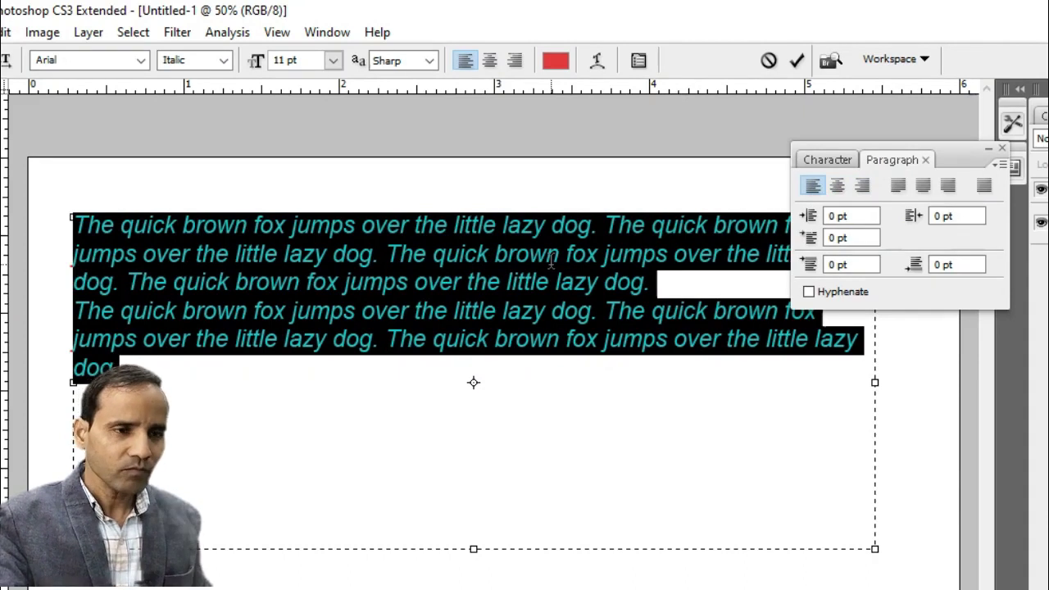
click(901, 187)
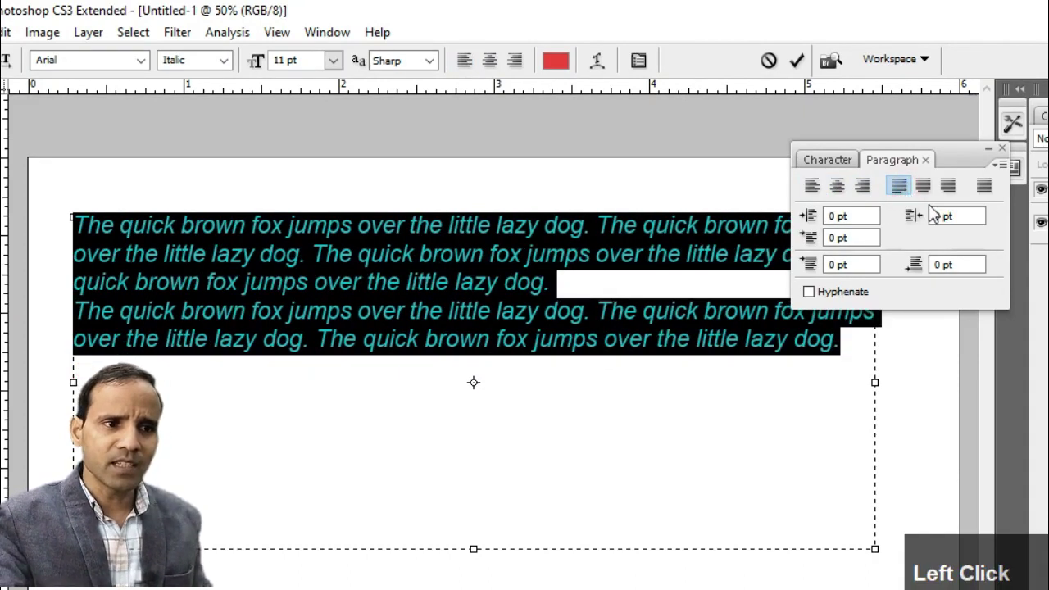
click(926, 190)
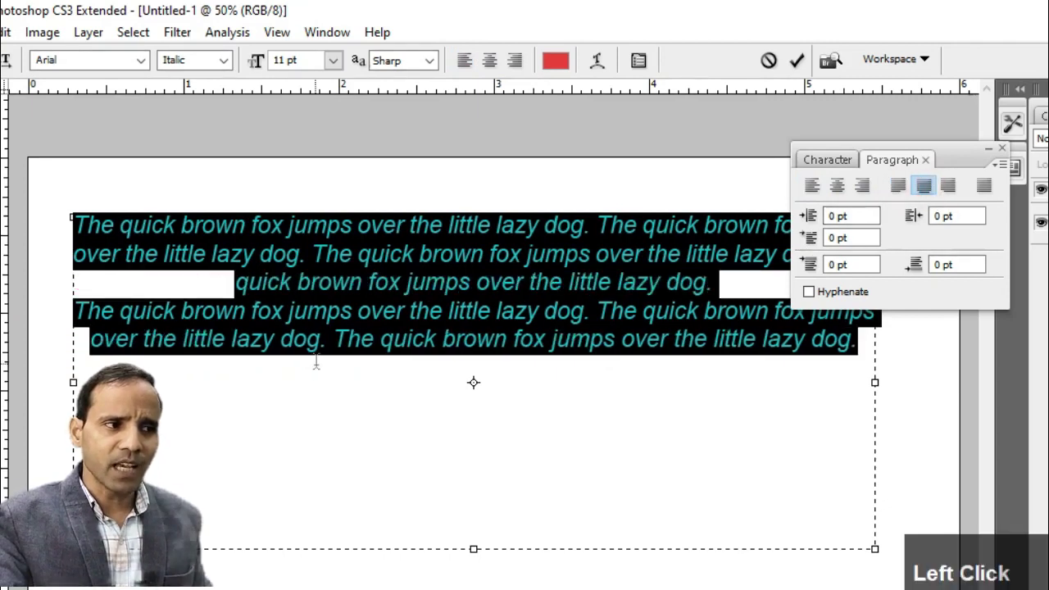
click(950, 190)
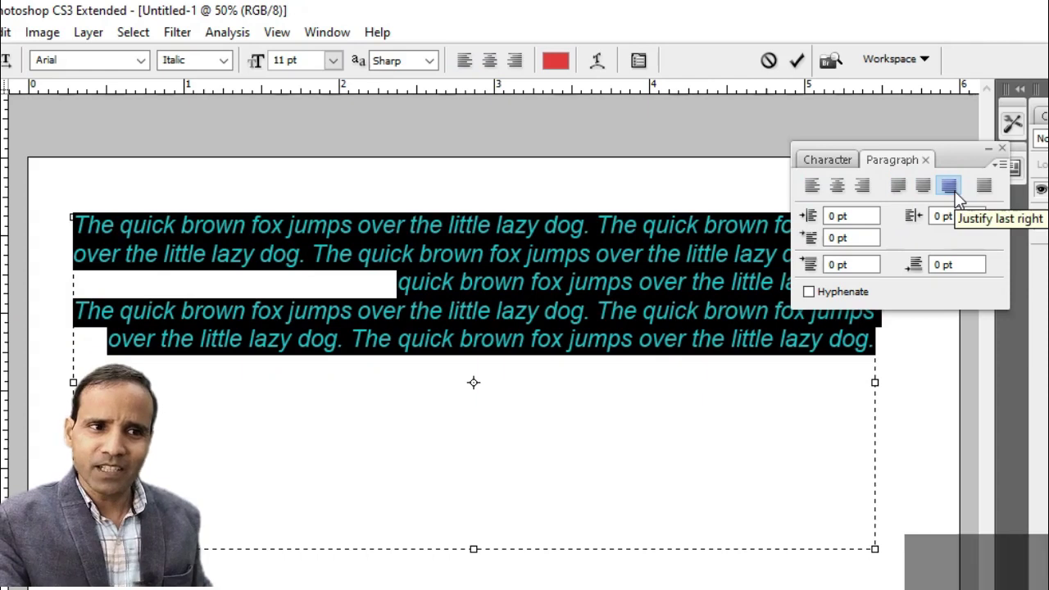
click(984, 187)
click(899, 187)
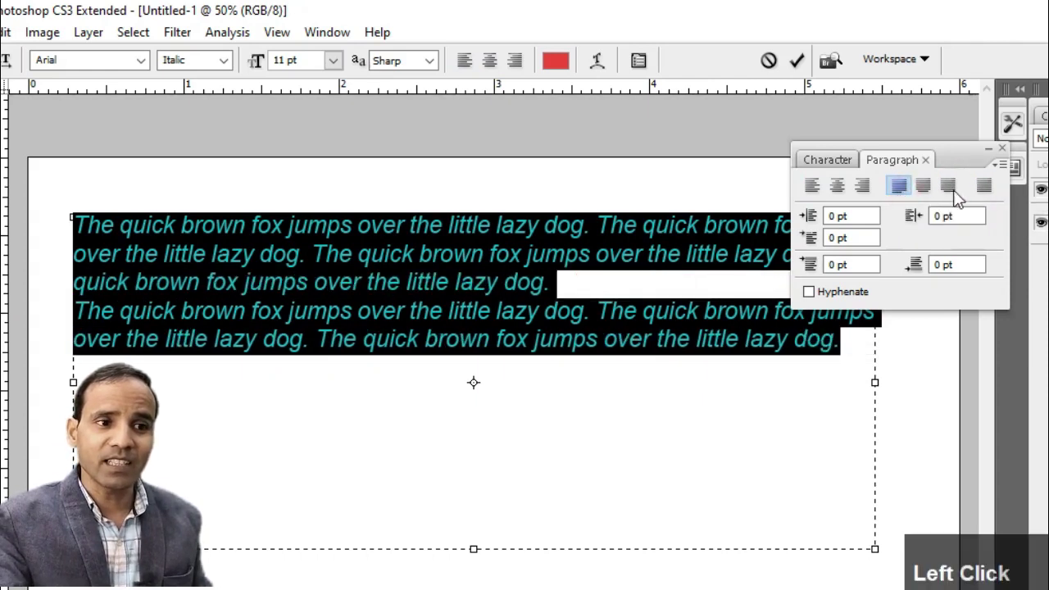
click(984, 187)
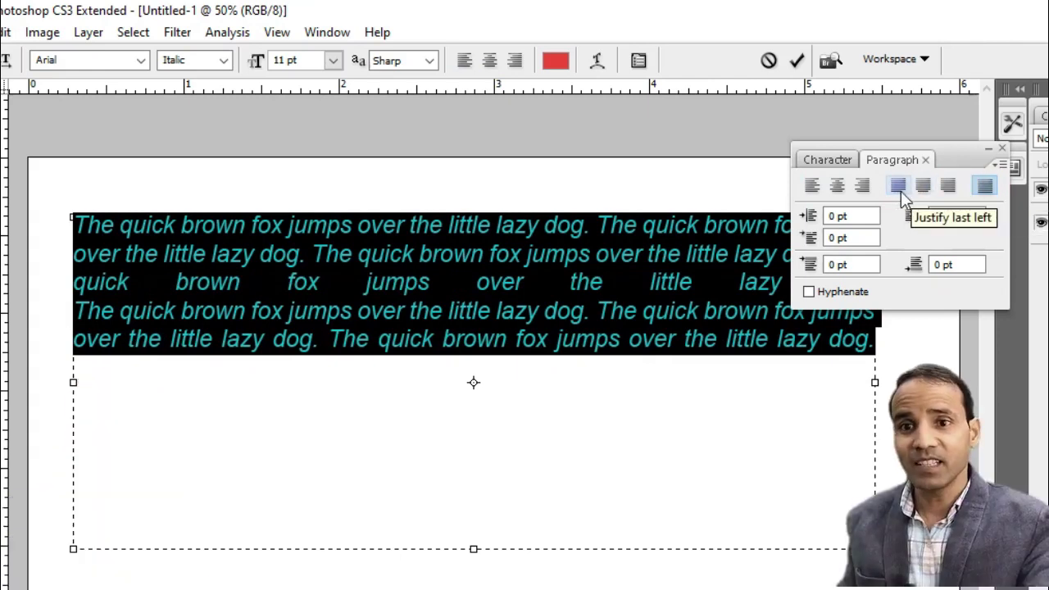
click(900, 190)
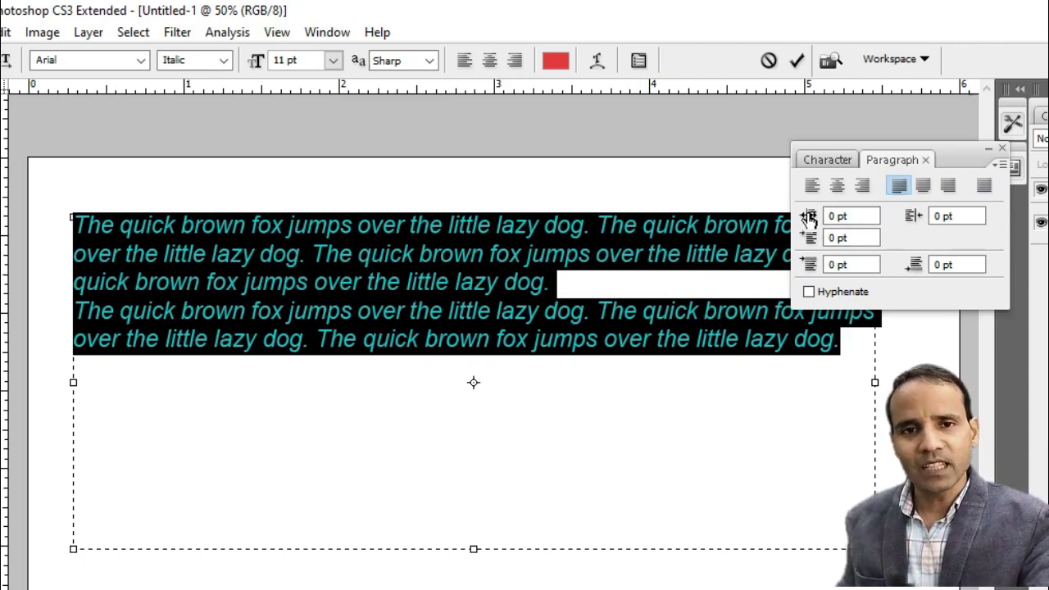
Set the left margin indent of the selected paragraphs to 10 pt
click(855, 216)
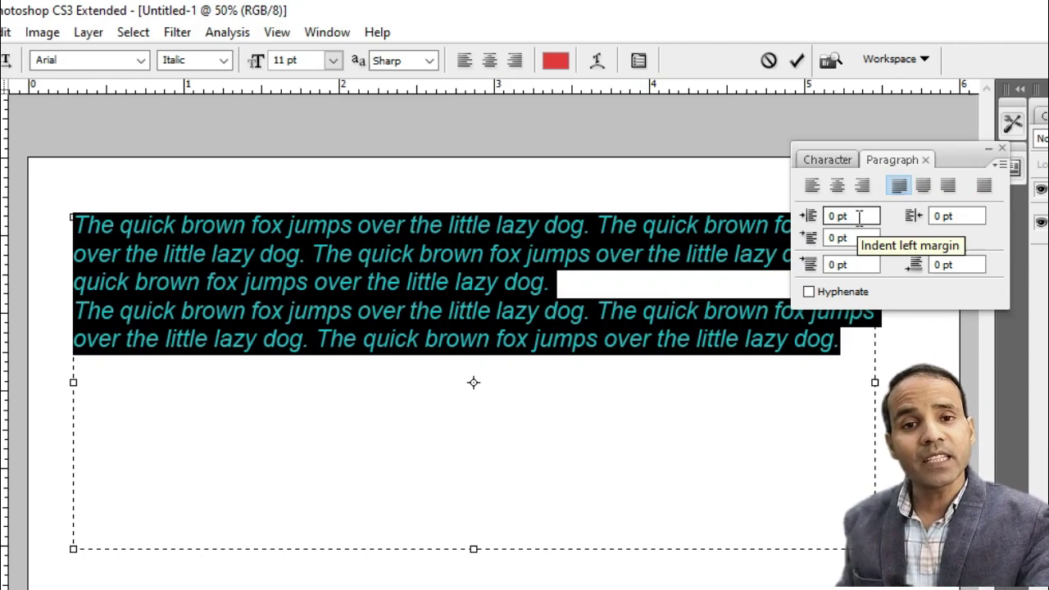
click(859, 216)
text(10)
key(Return)
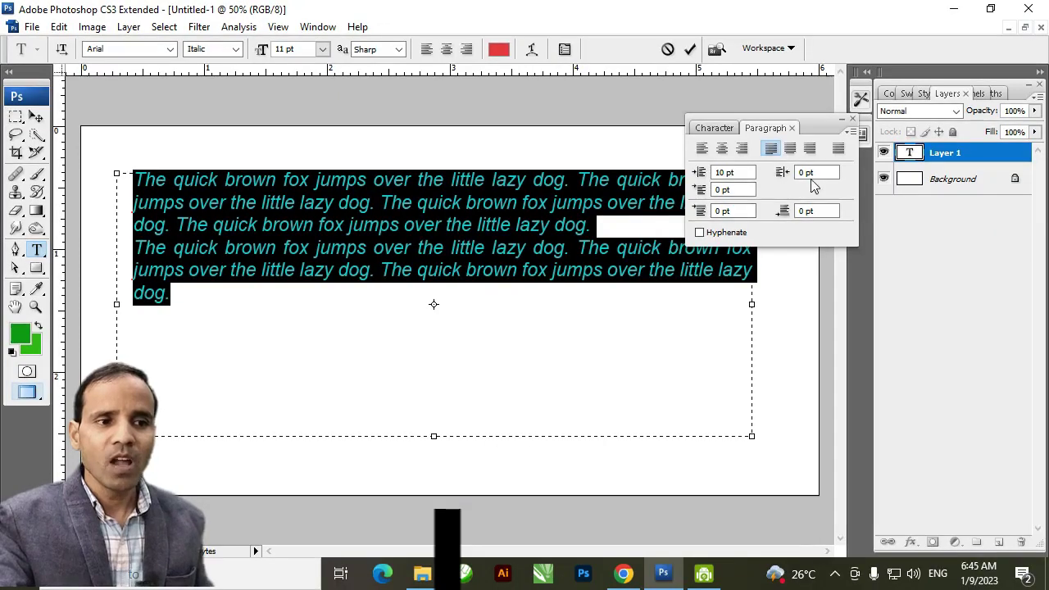
Set the right margin indent of the selected paragraphs to 10 pt and move the Paragraph palette clear of the text
click(953, 215)
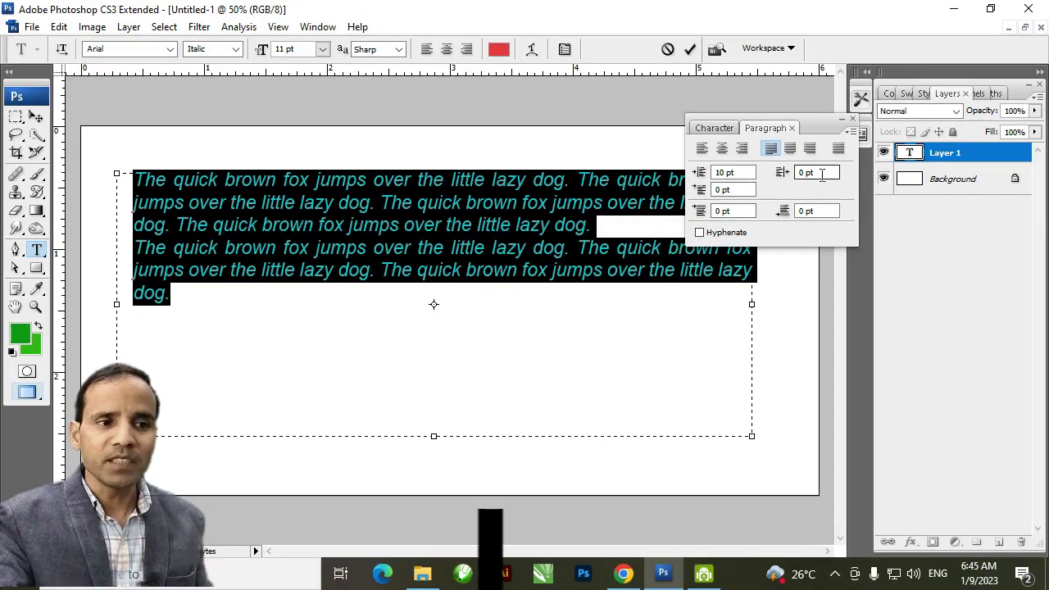
click(825, 174)
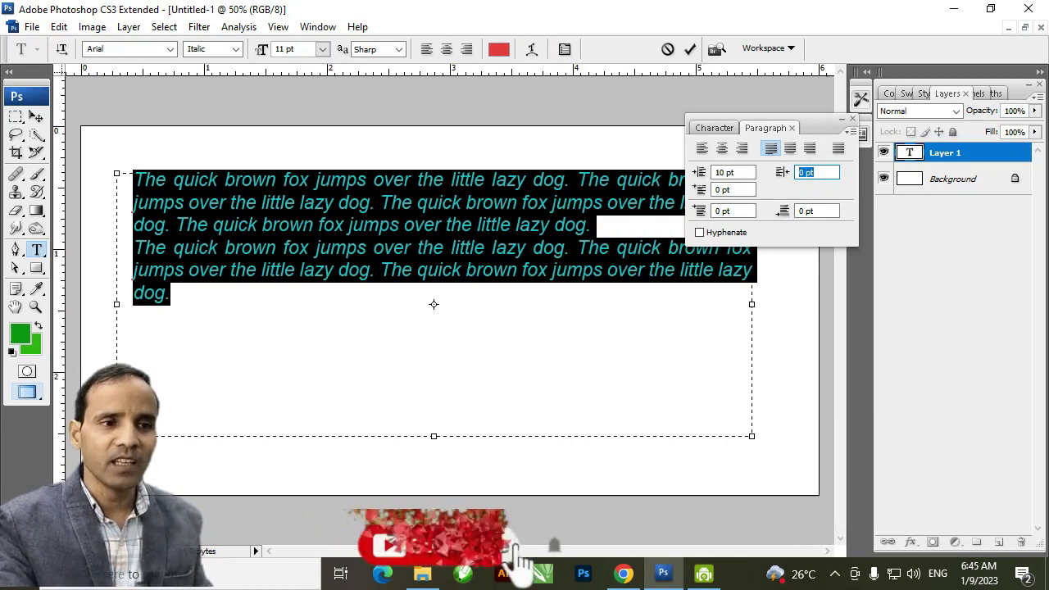
text(10)
drag(819, 124, 823, 33)
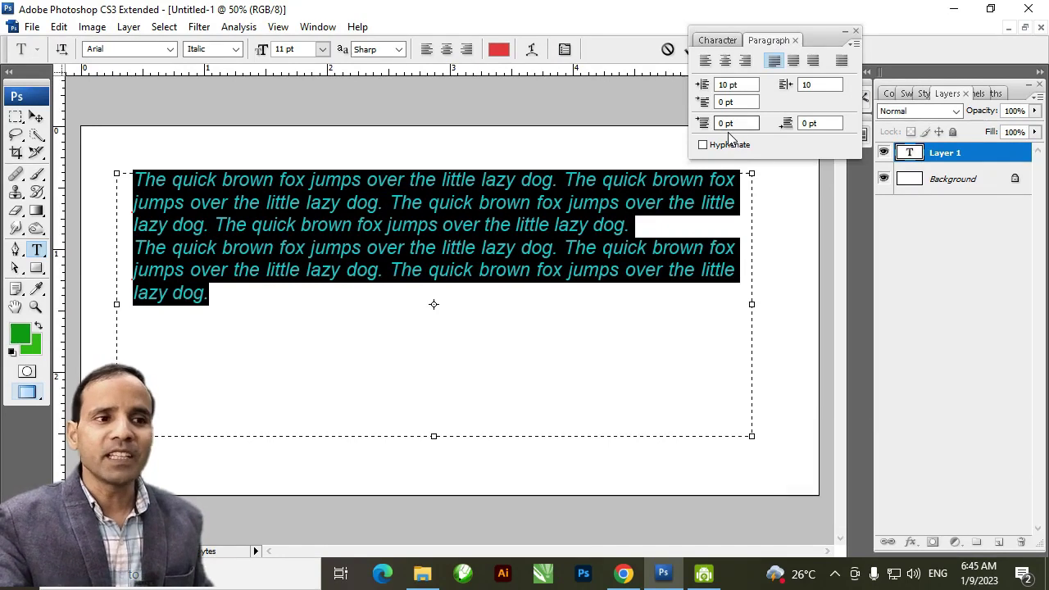
Set the first-line indent of both paragraphs to 10 pt, and increase it to 20 pt
click(737, 101)
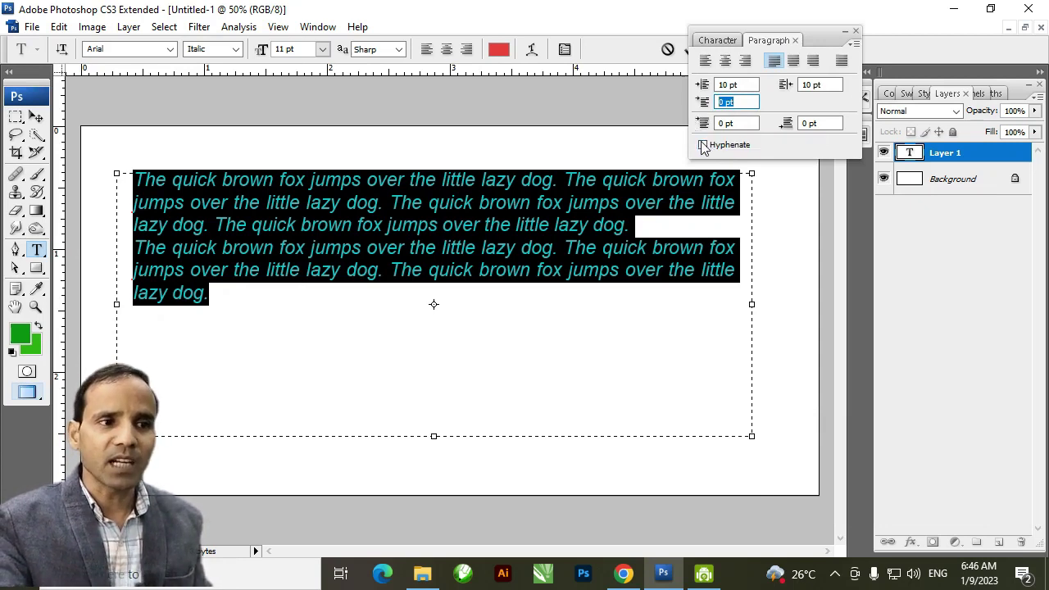
text(10)
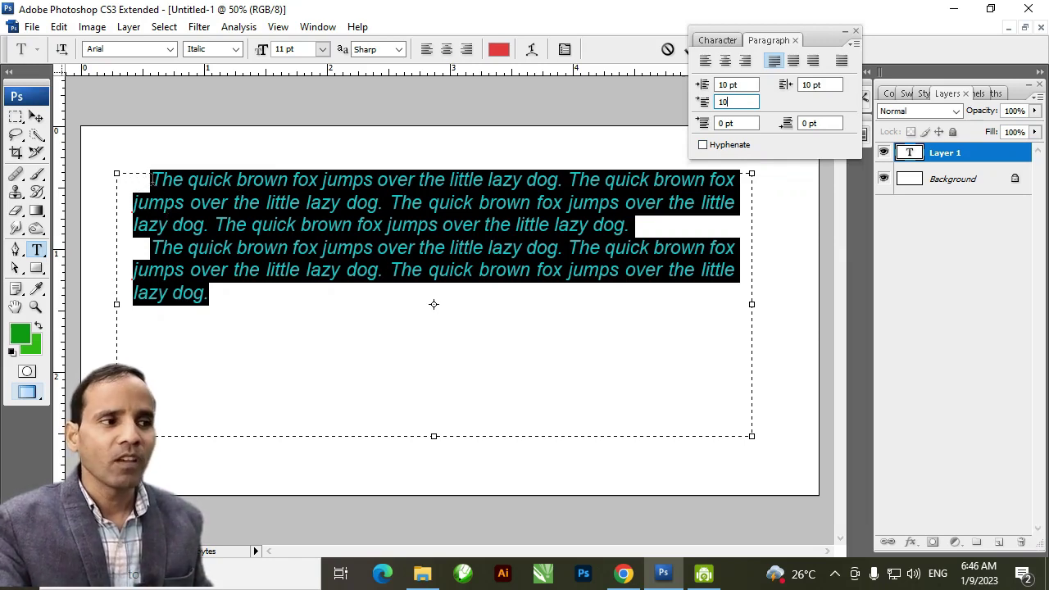
drag(740, 103, 703, 121)
text(20)
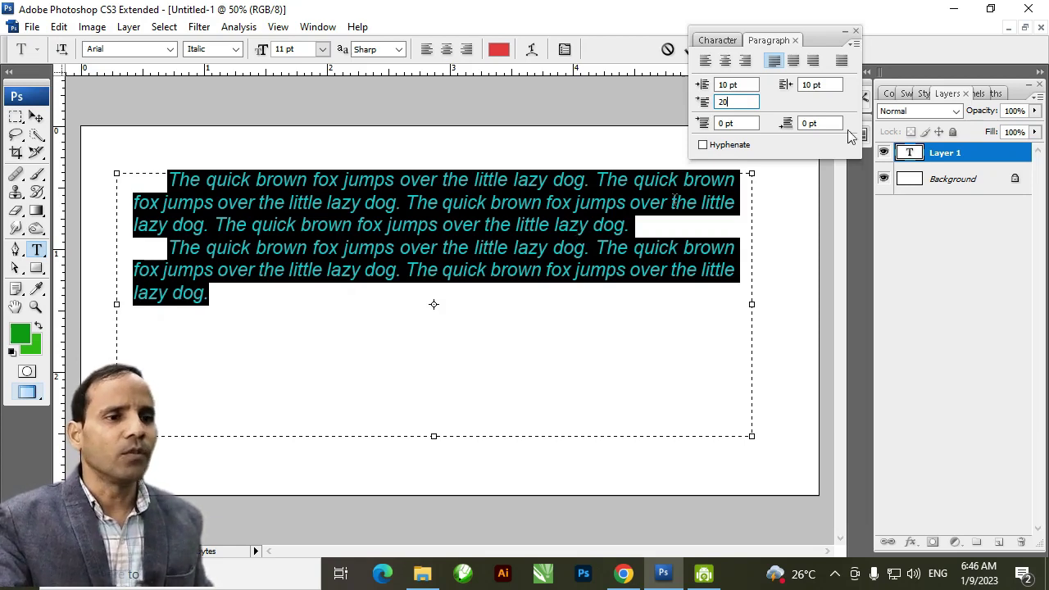
Reset both the left and right margin indents of the selected paragraphs to 0 pt
click(744, 84)
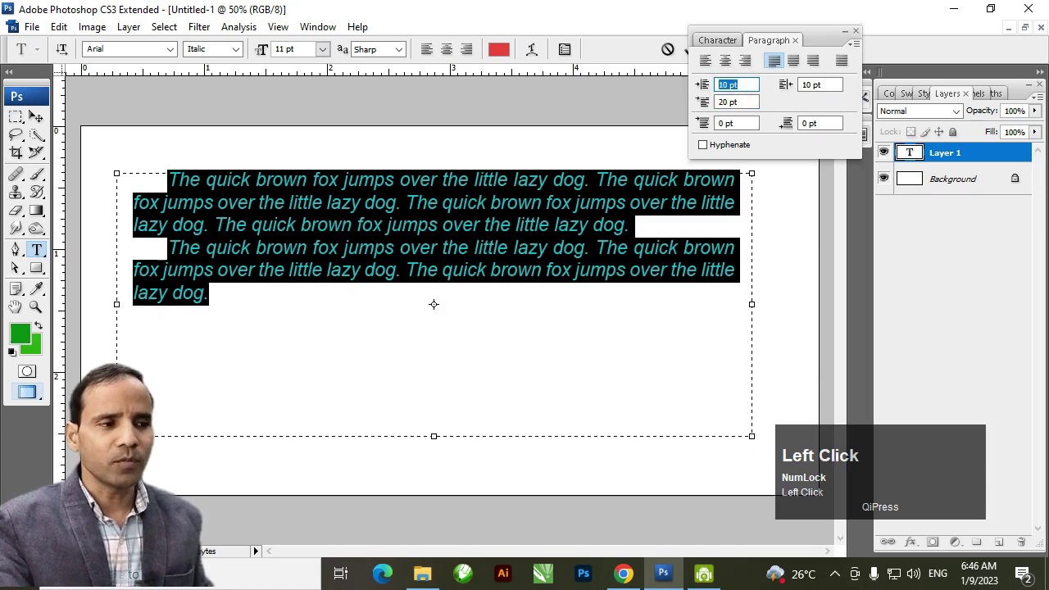
text(0)
click(824, 84)
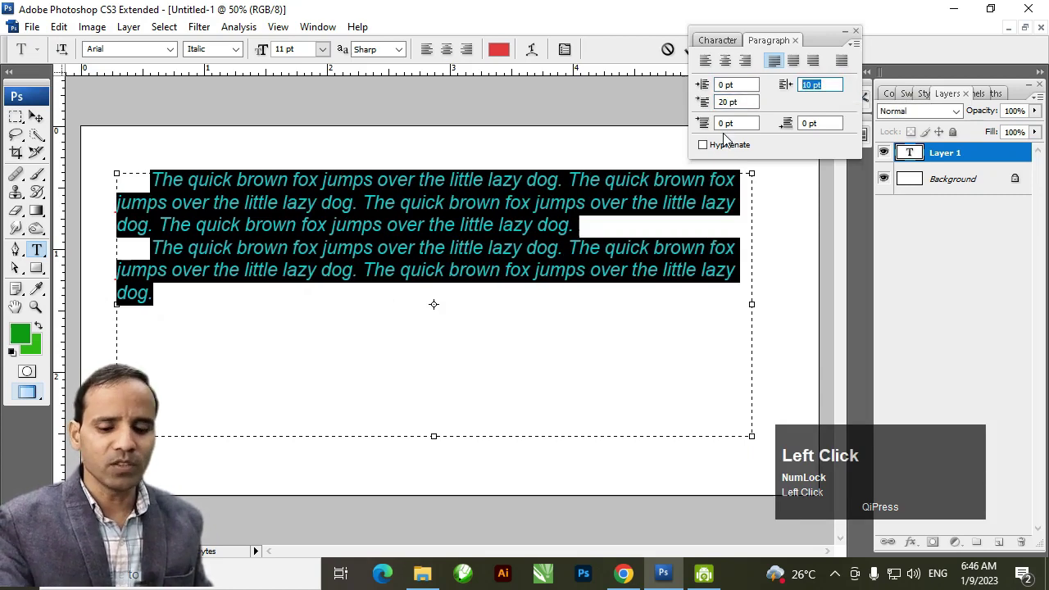
text(0)
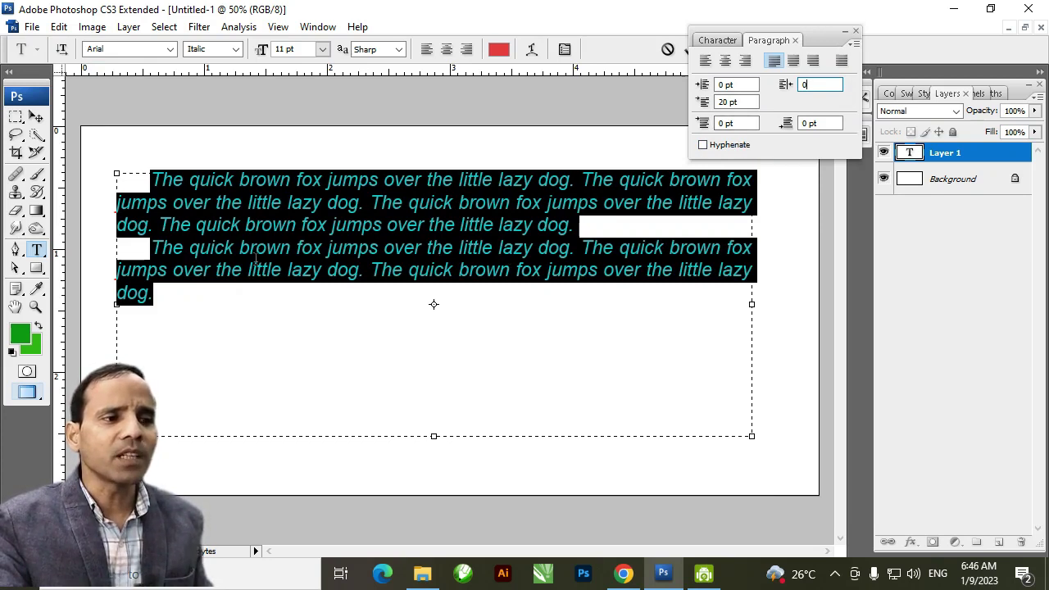
Deselect the text, place the cursor in the first paragraph and set its first-line indent to 0 pt
click(195, 256)
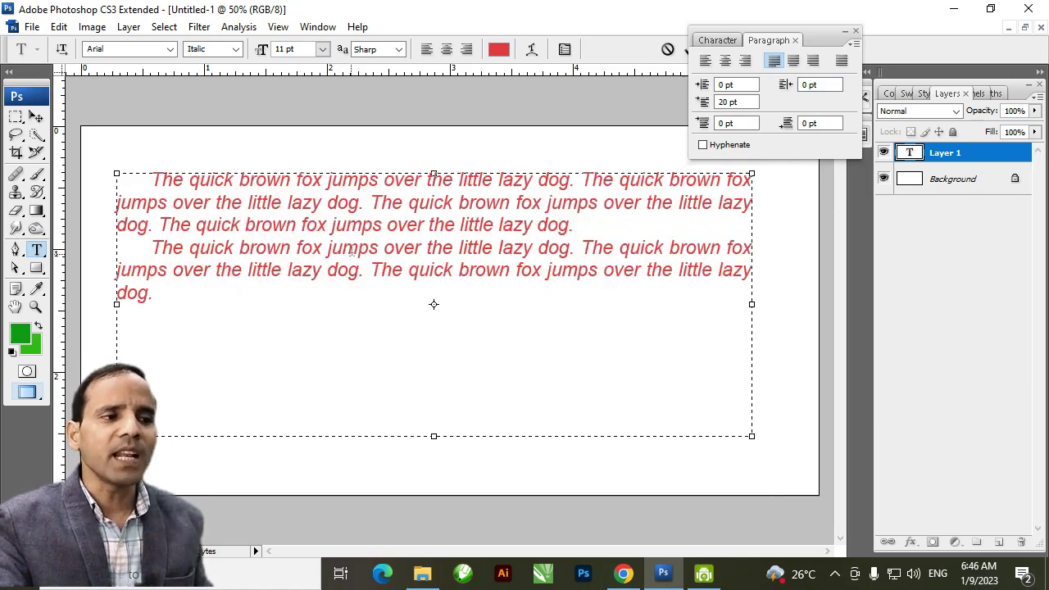
click(342, 229)
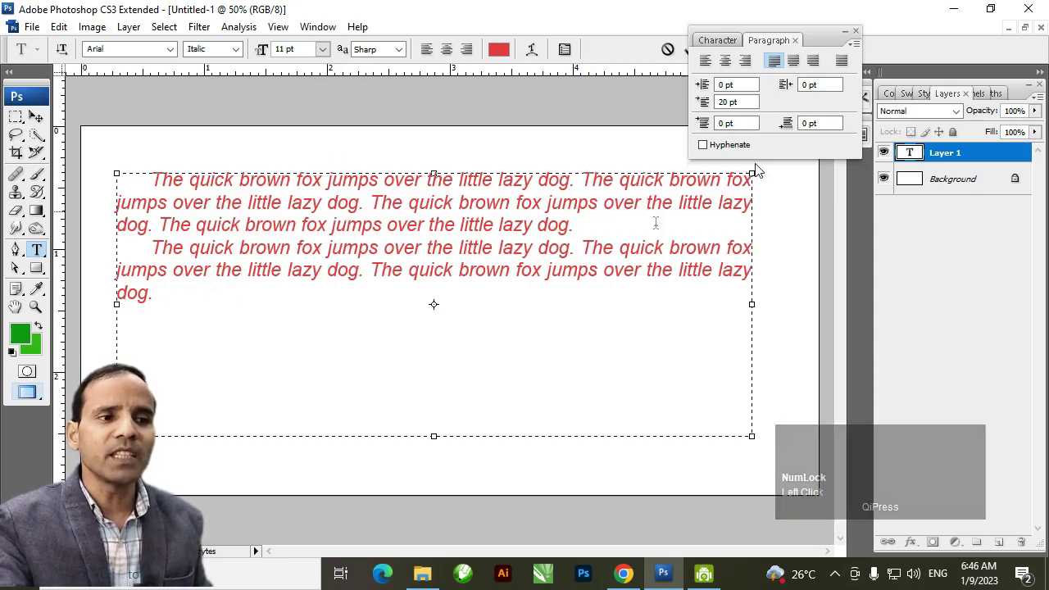
click(352, 226)
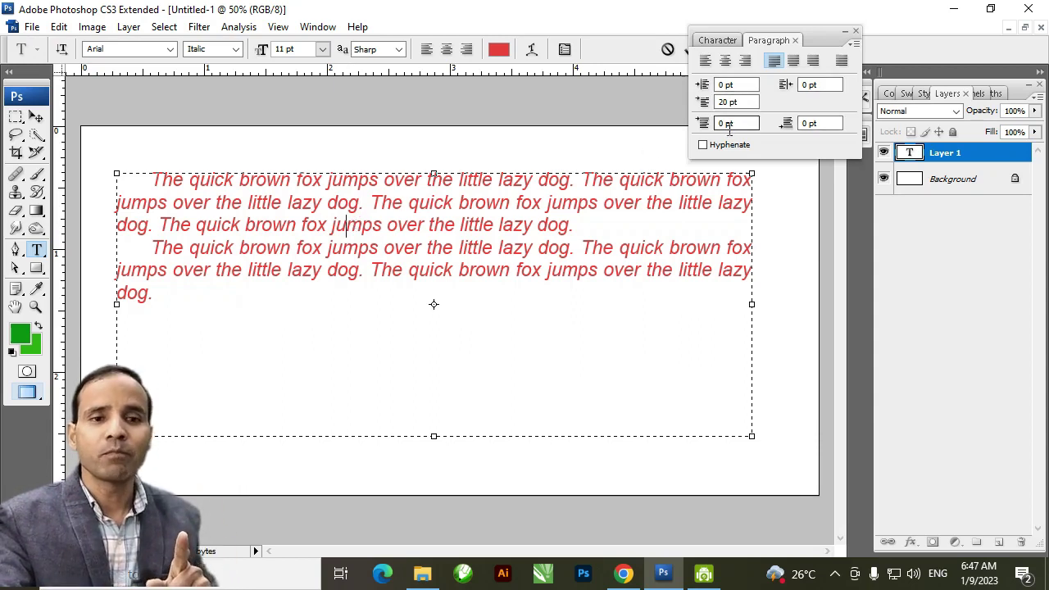
click(248, 262)
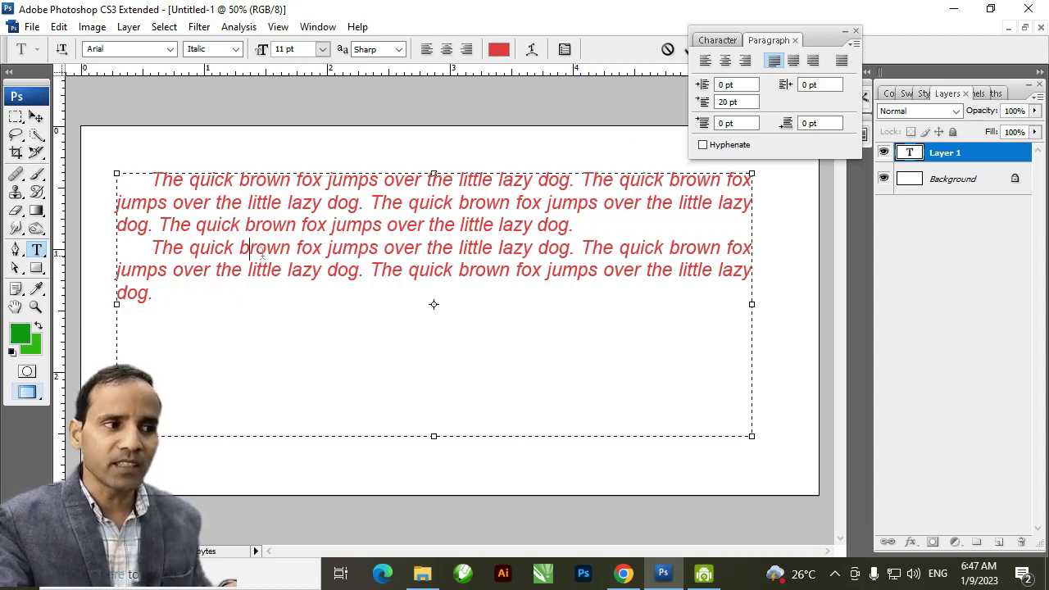
click(341, 220)
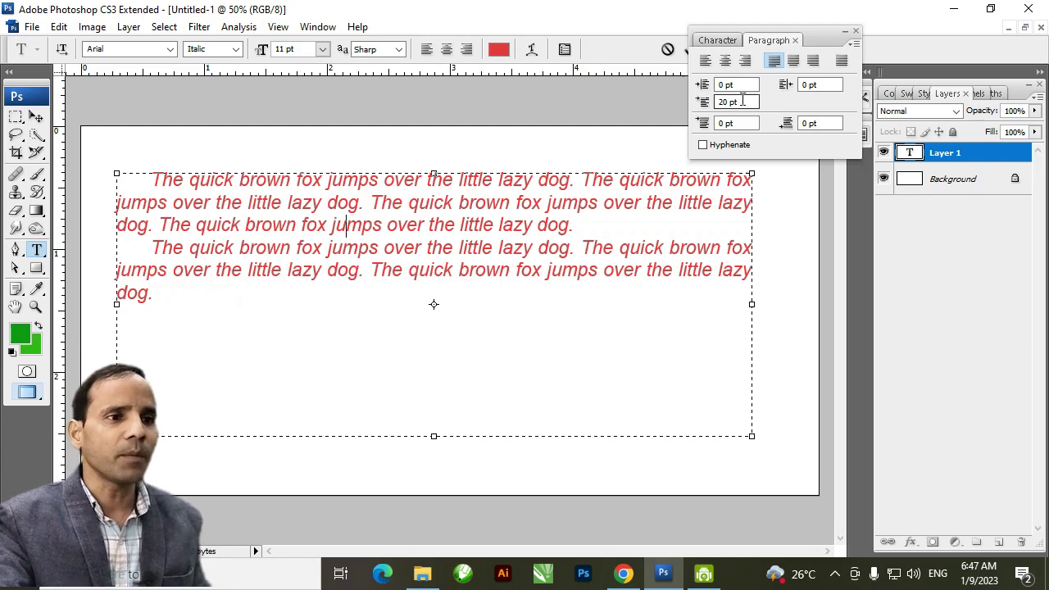
click(743, 100)
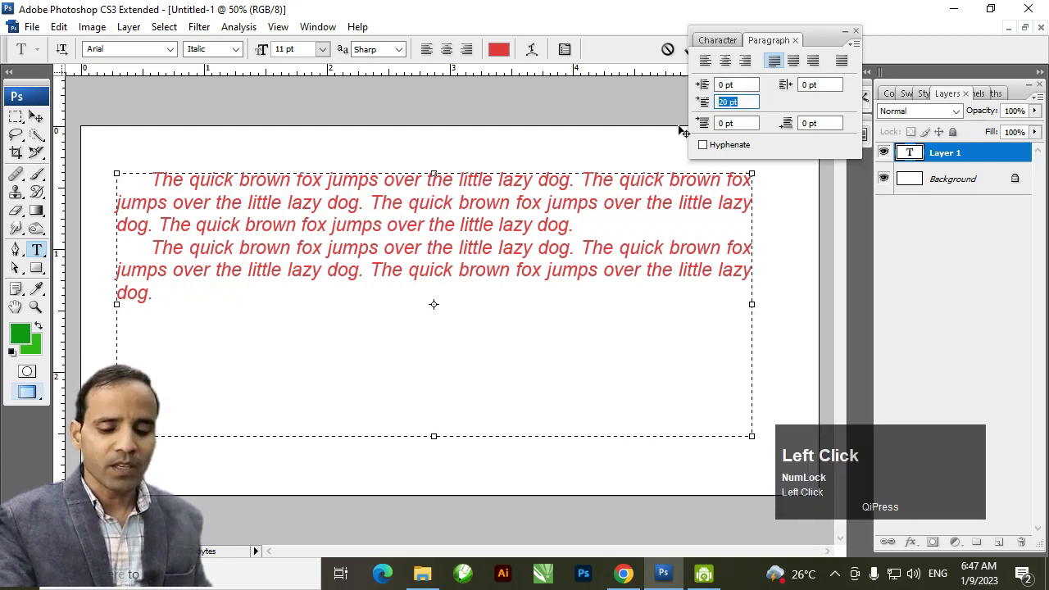
text(0)
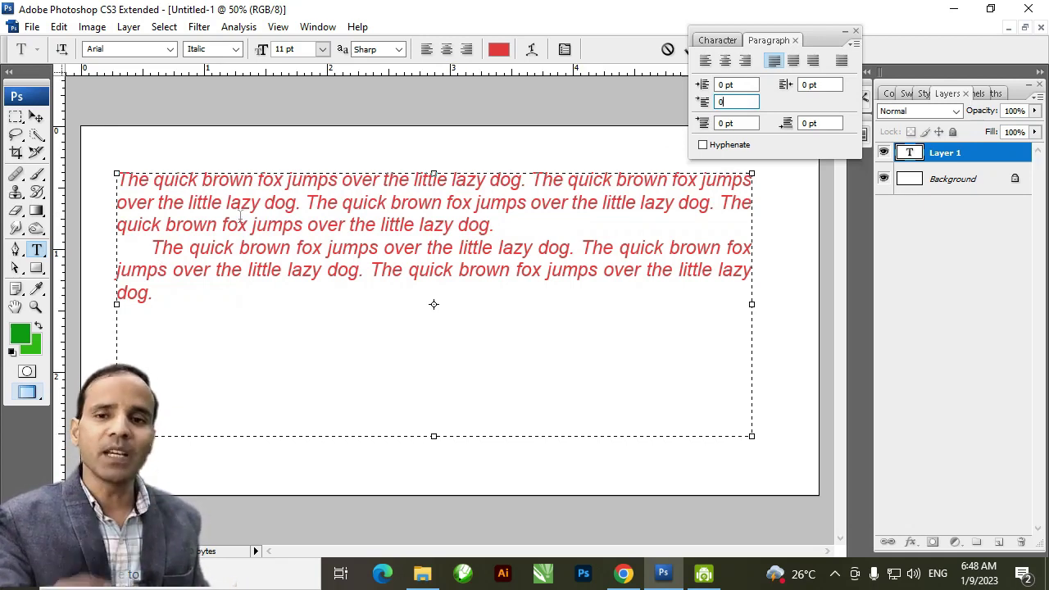
Place the cursor in the second paragraph and set its first-line indent to 0 pt
click(292, 248)
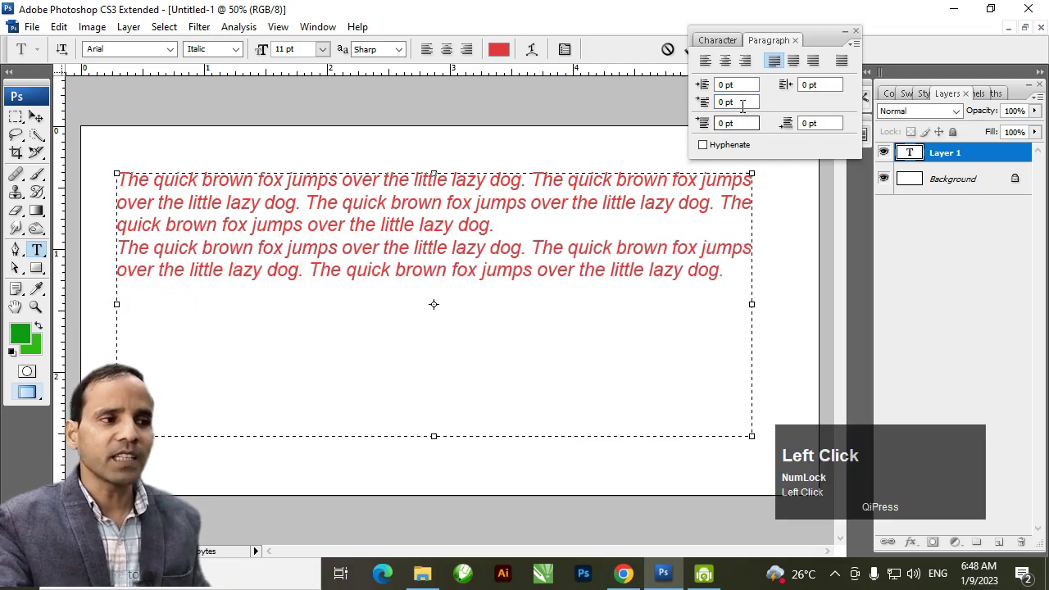
click(318, 259)
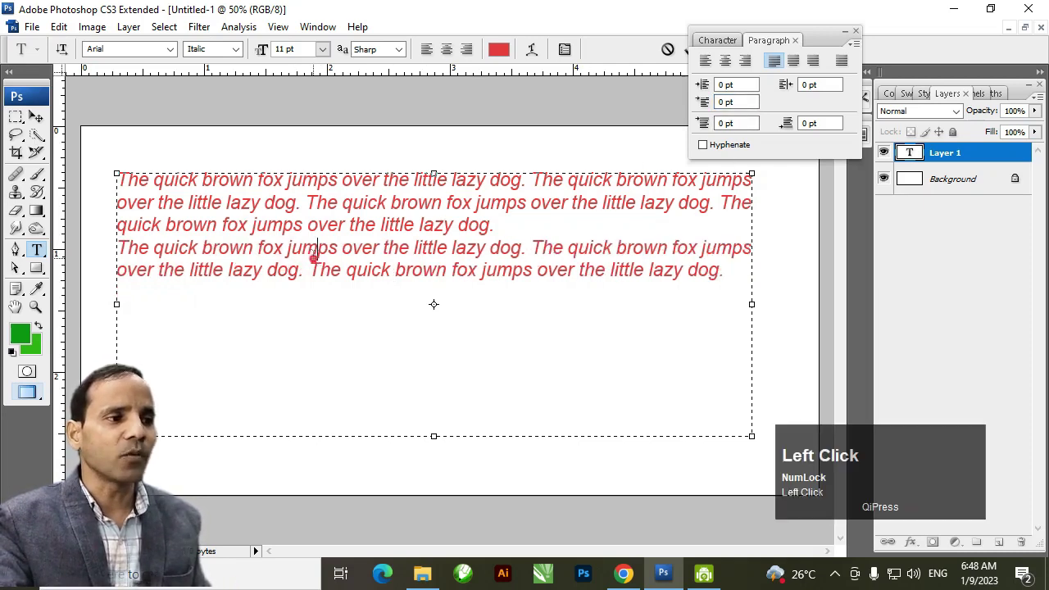
click(736, 100)
text(20)
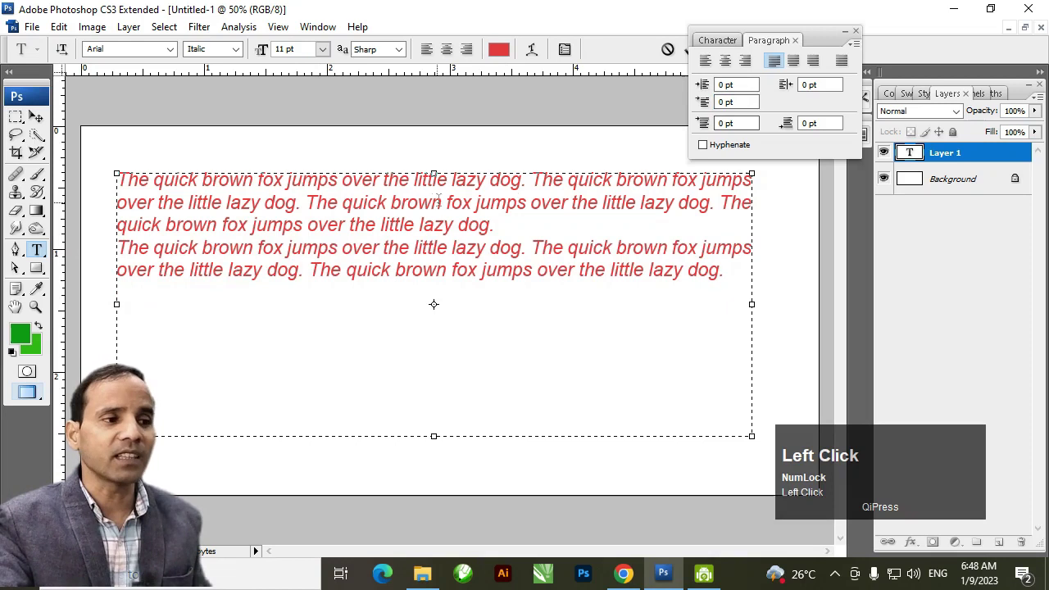
Give the second paragraph a 20 pt first-line indent and 20 pt of space before it
key(Return)
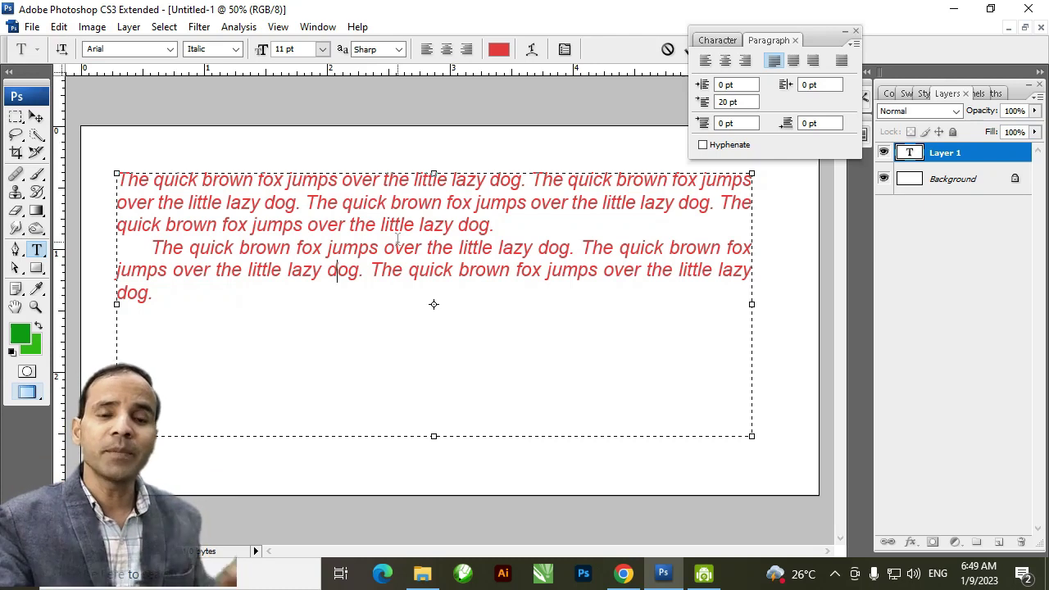
click(735, 123)
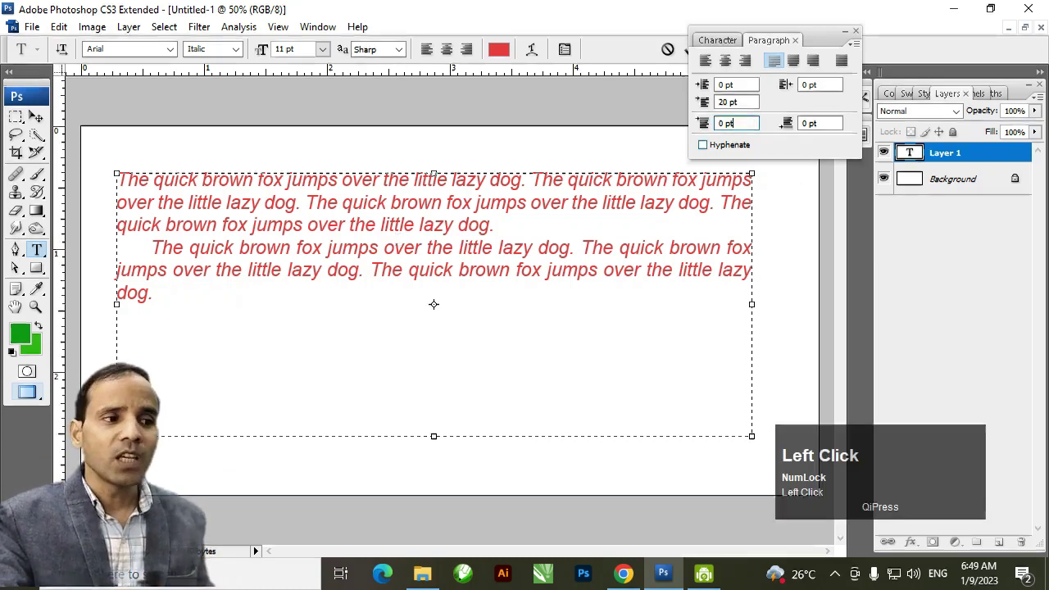
click(738, 123)
text(20)
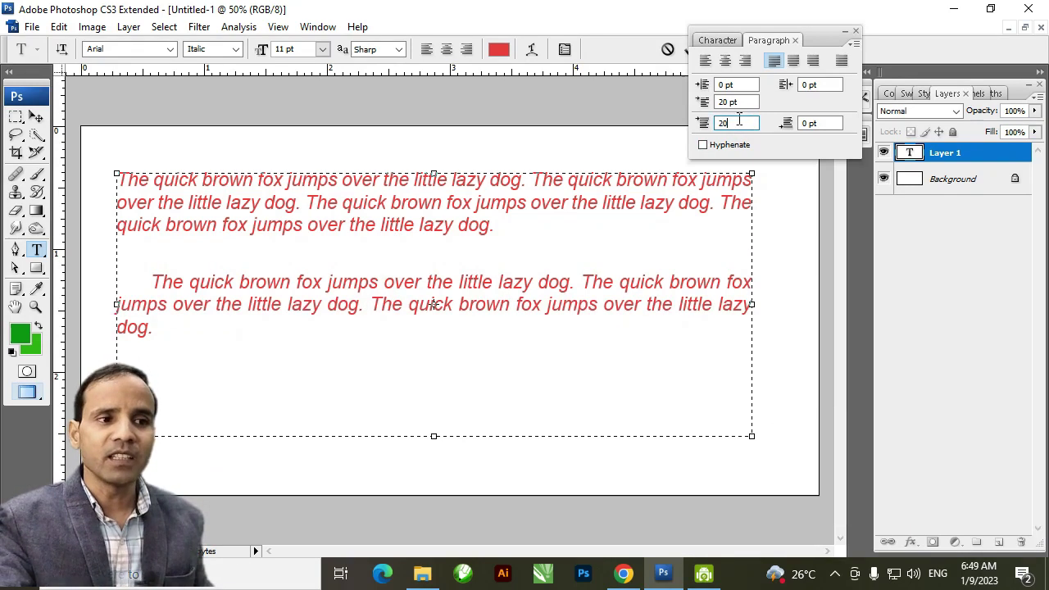
Reduce the space before the second paragraph to 5 pt
click(700, 127)
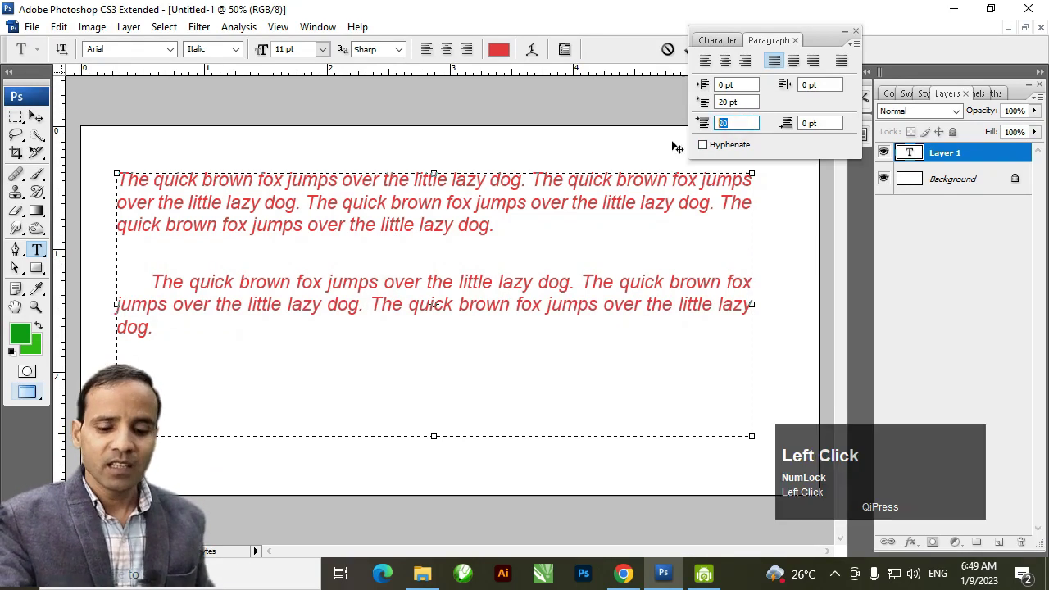
text(5)
key(Return)
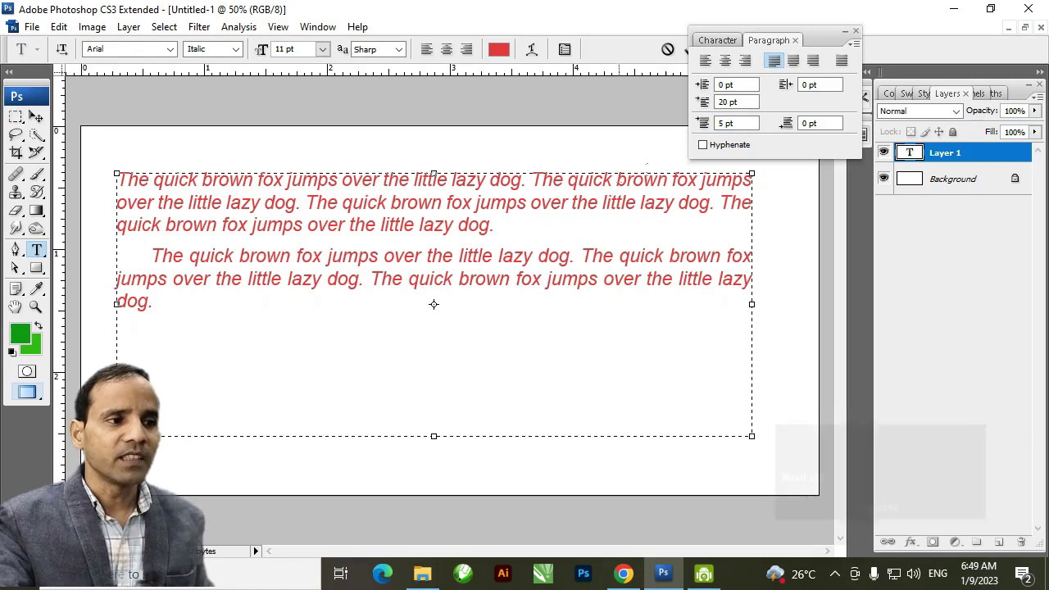
Place the cursor in the first paragraph and set its space before to 5 pt
click(387, 260)
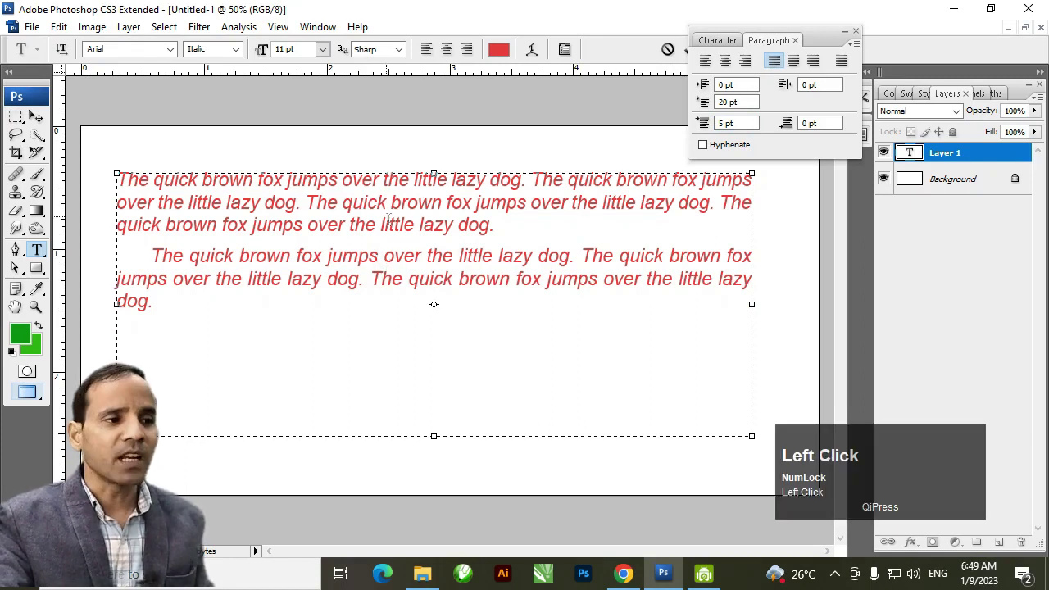
click(725, 123)
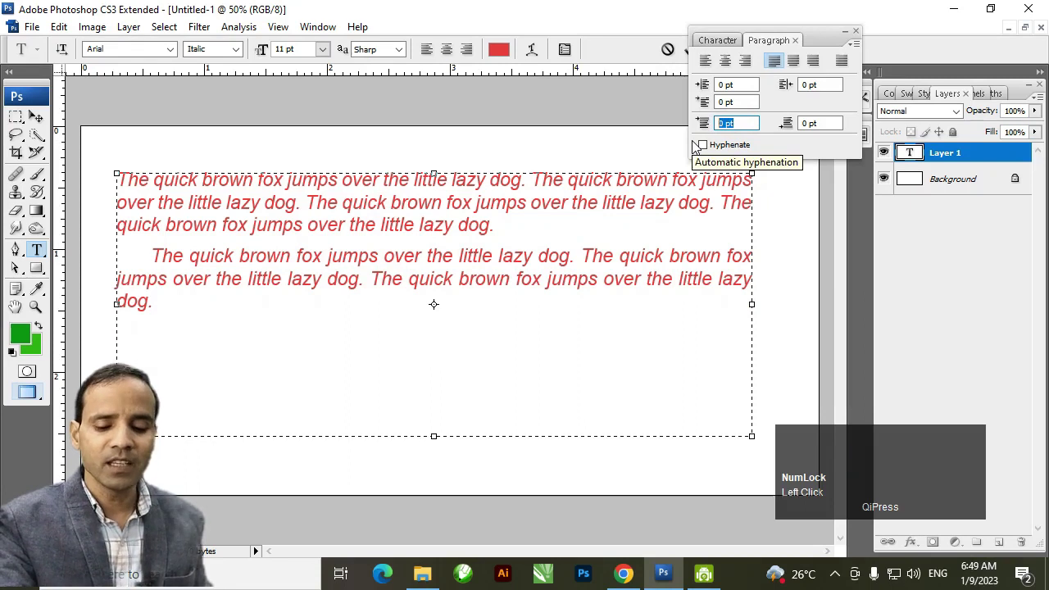
text(5)
key(Return)
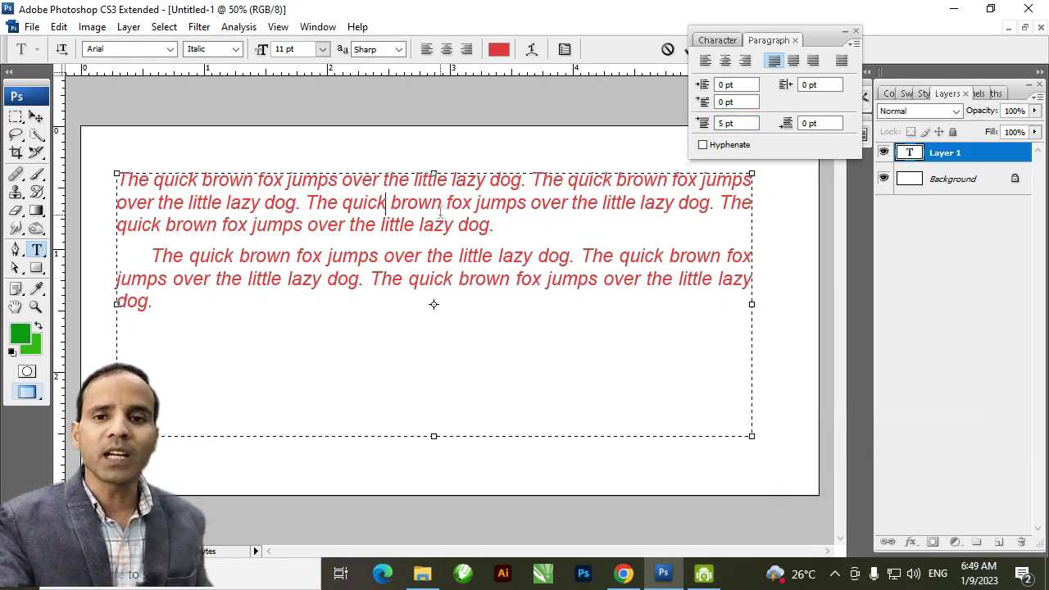
Copy the whole second paragraph and paste it below as a third paragraph
click(432, 272)
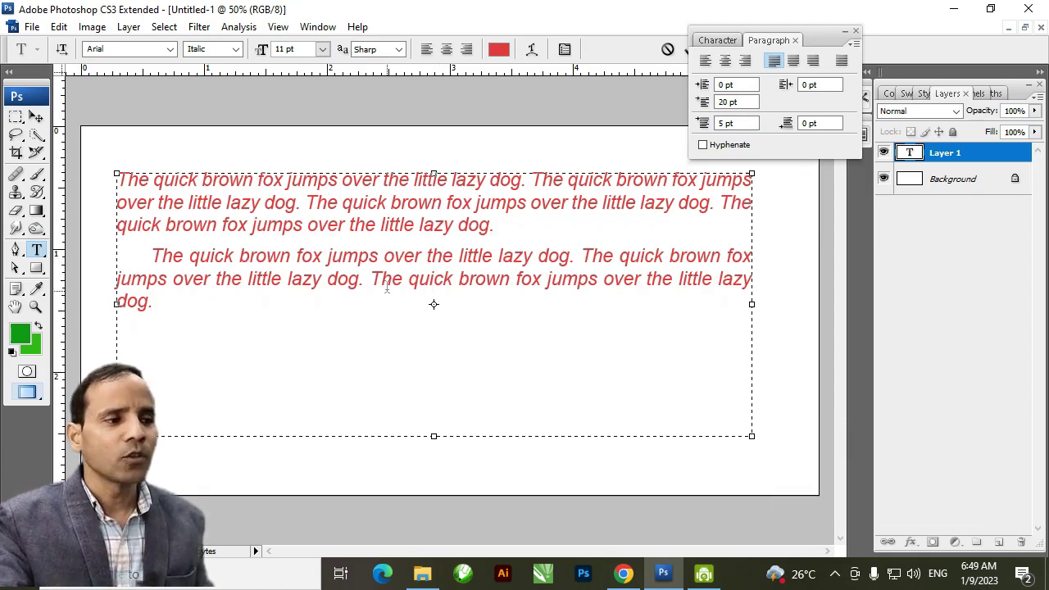
click(184, 316)
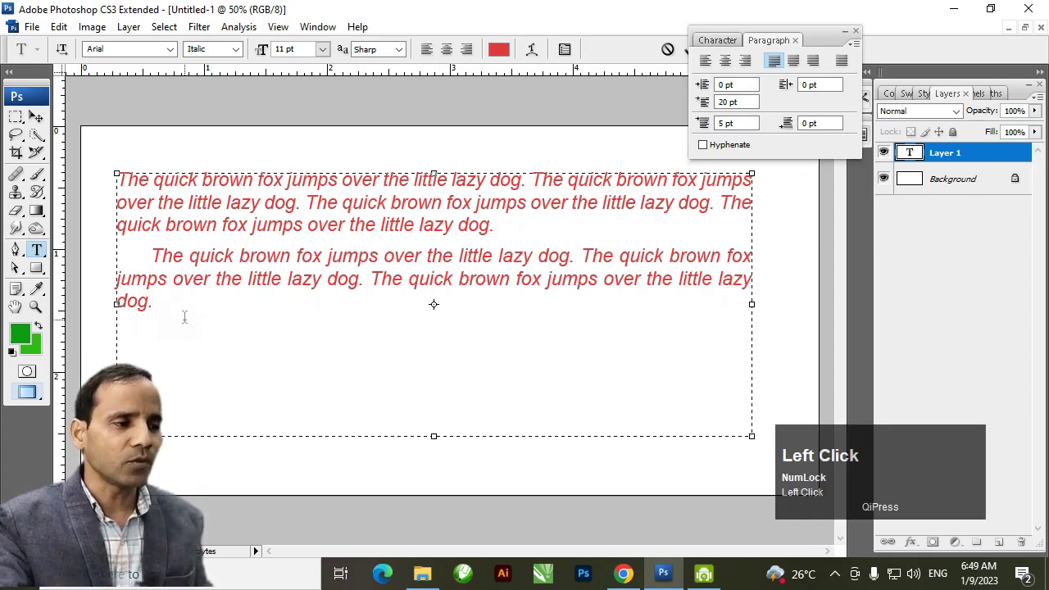
shift+click(151, 257)
key(ctrl+c)
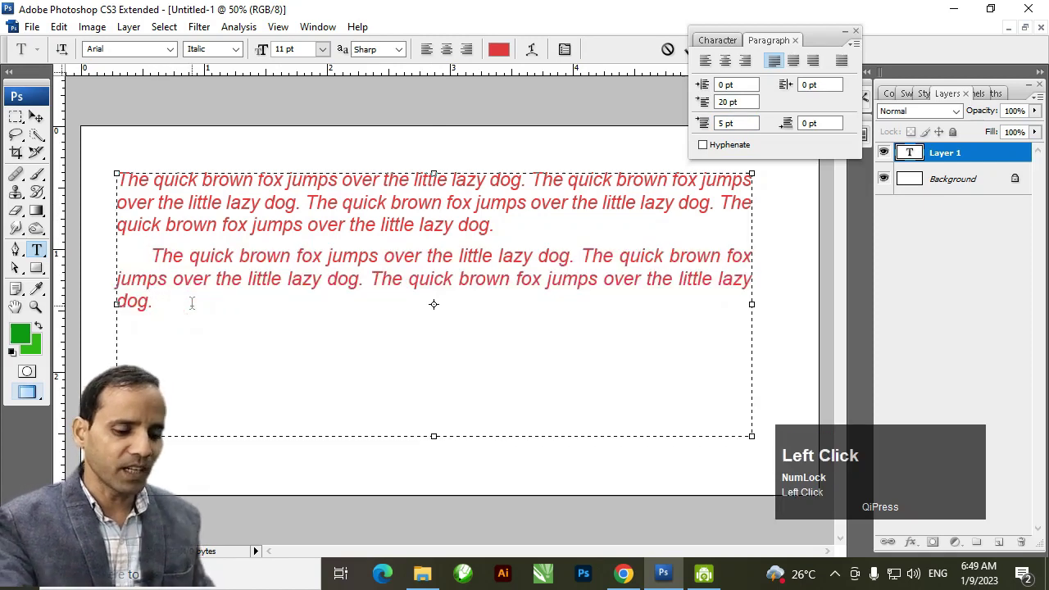
key(Return)
key(ctrl+v)
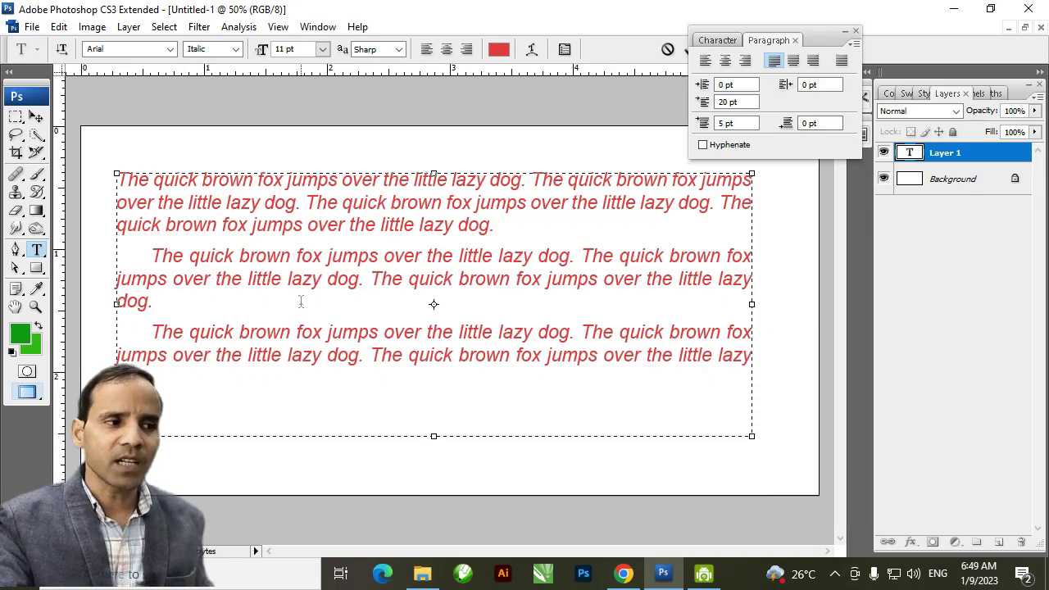
Set the space before the second paragraph to 0 pt and return the cursor to the first paragraph
click(295, 219)
click(288, 277)
double_click(742, 123)
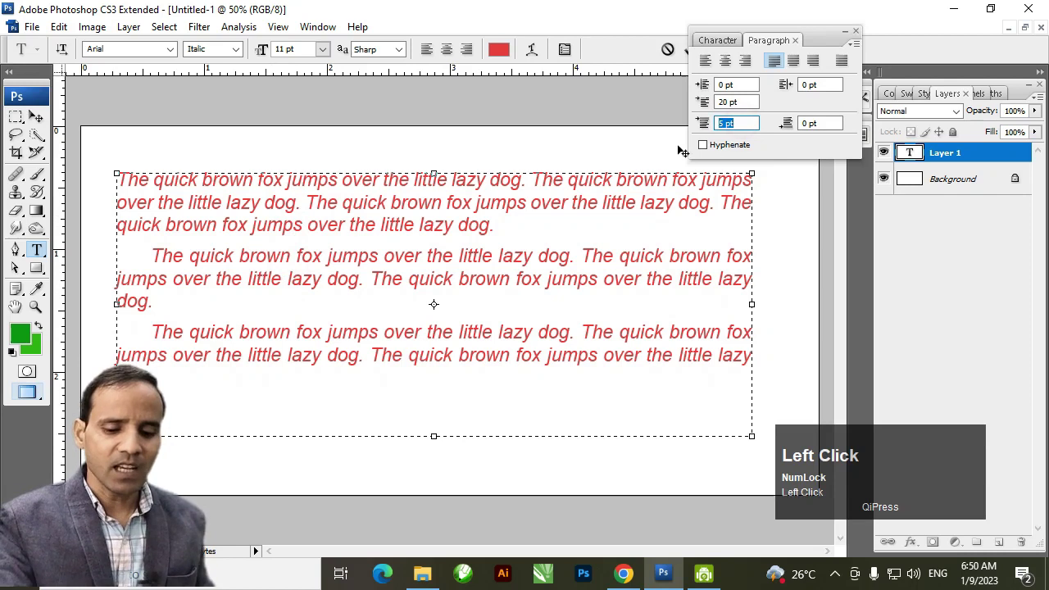
text(0)
click(768, 177)
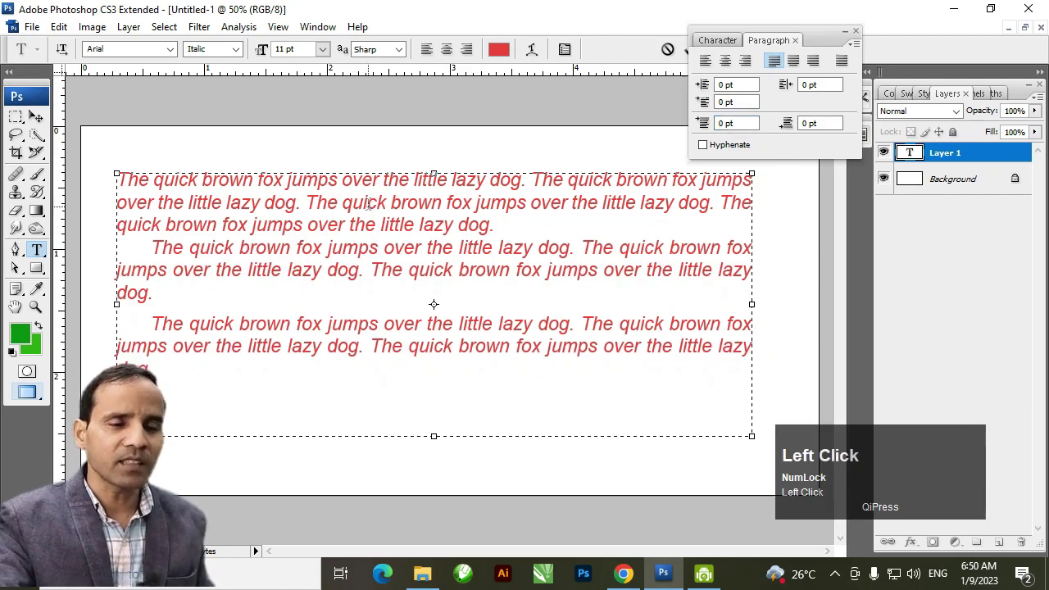
Set the space after the first and second paragraphs to 5 pt
click(836, 122)
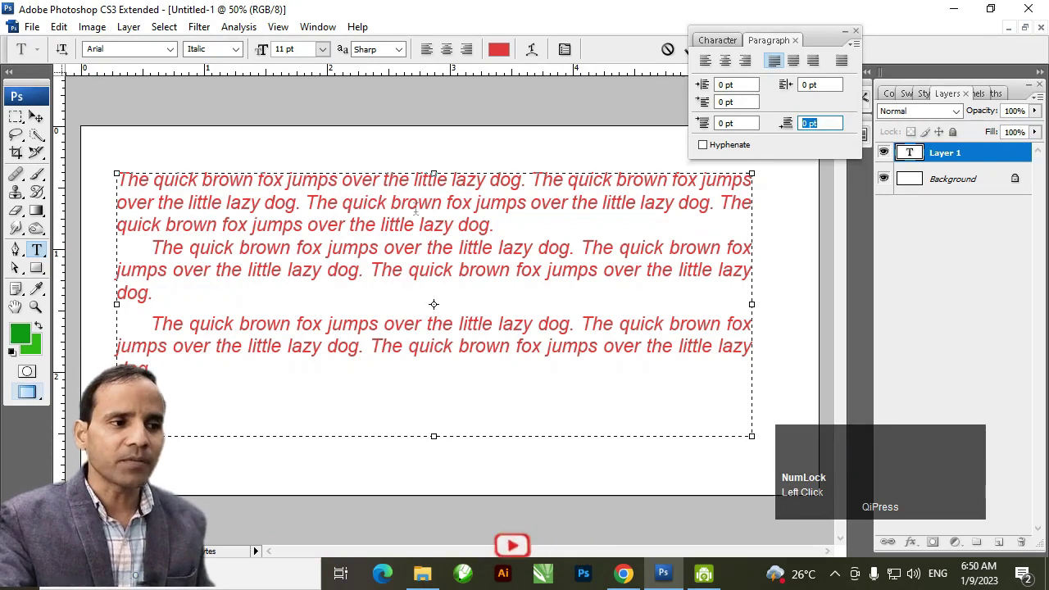
text(5)
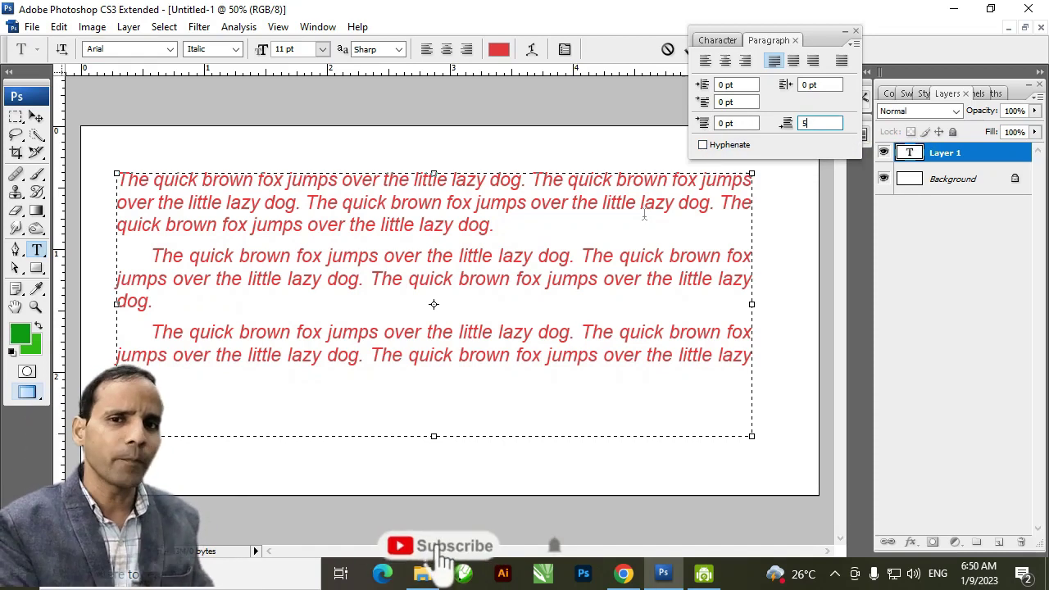
click(380, 278)
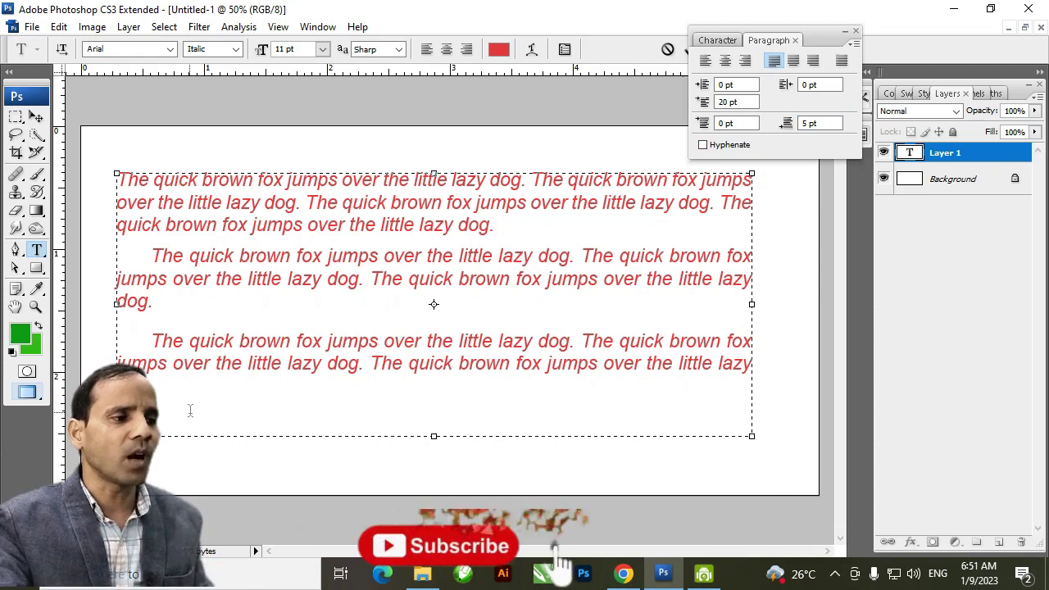
Copy "the little lazy dog." from the first paragraph's last line and paste it at that paragraph's end
click(547, 228)
drag(349, 226, 494, 227)
key(ctrl+c)
click(527, 233)
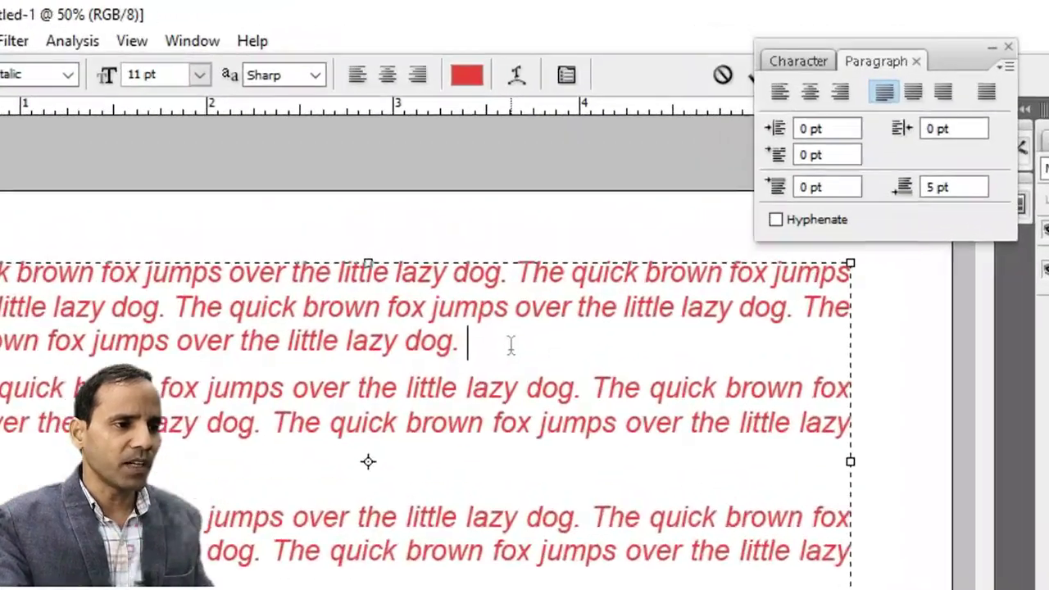
key(ctrl+v)
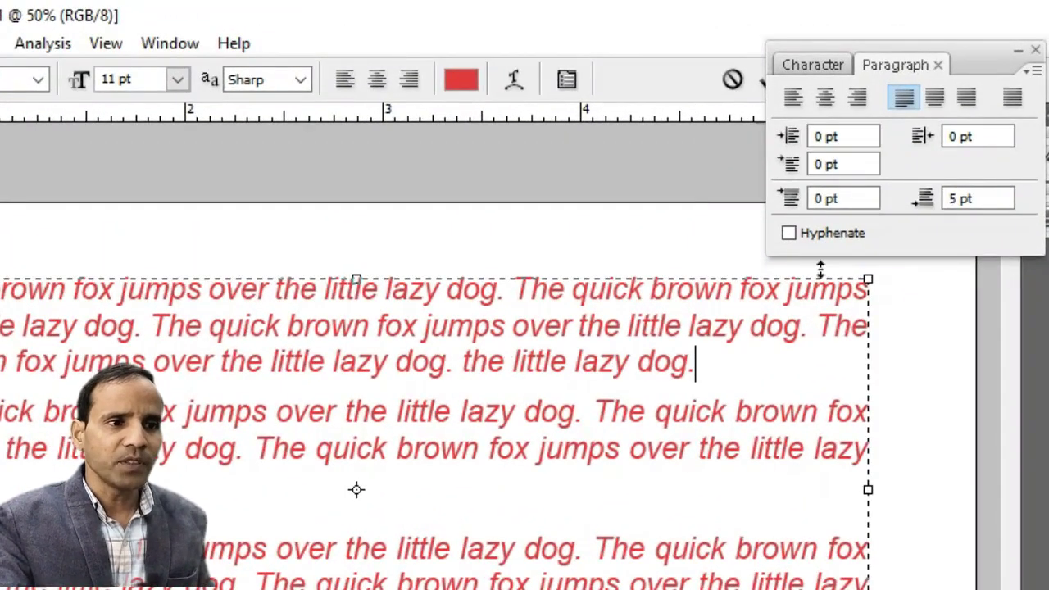
Enable automatic hyphenation for the first paragraph and add the word "acknowledgement" at its end
click(789, 234)
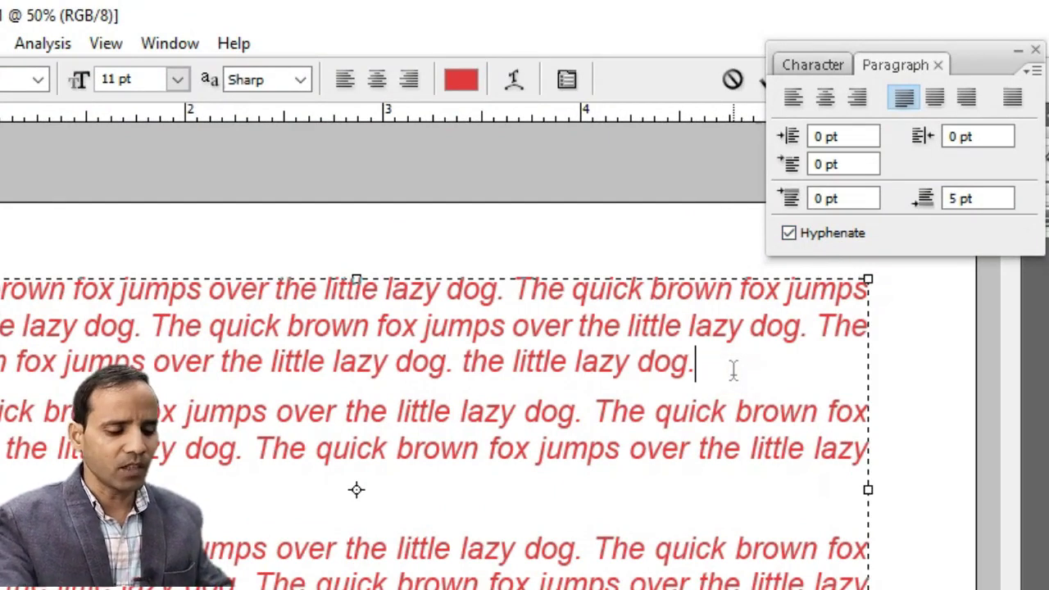
text(acknowledg)
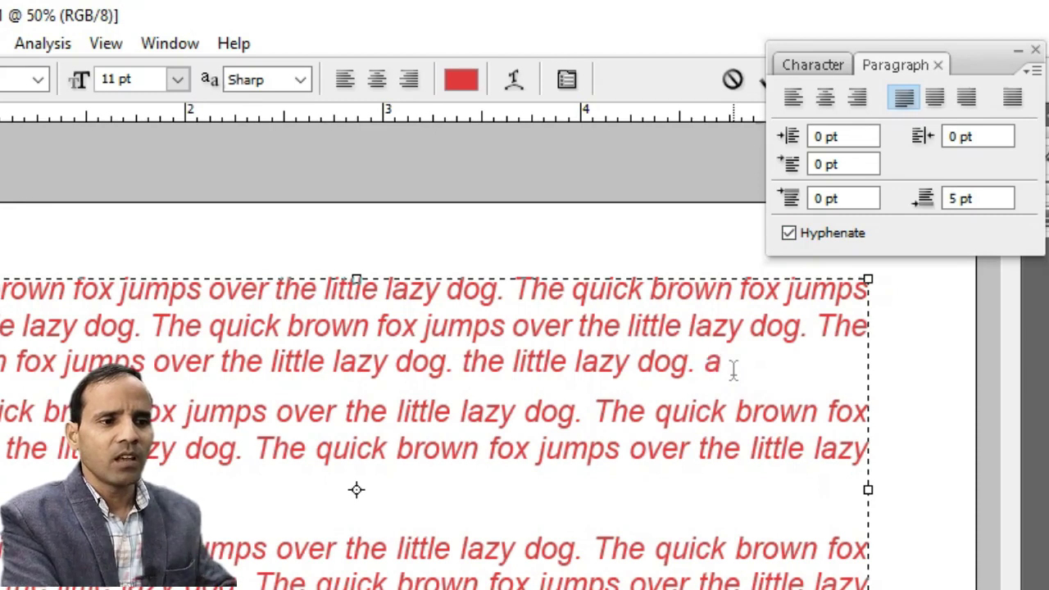
text(m)
key(BackSpace)
text(ement)
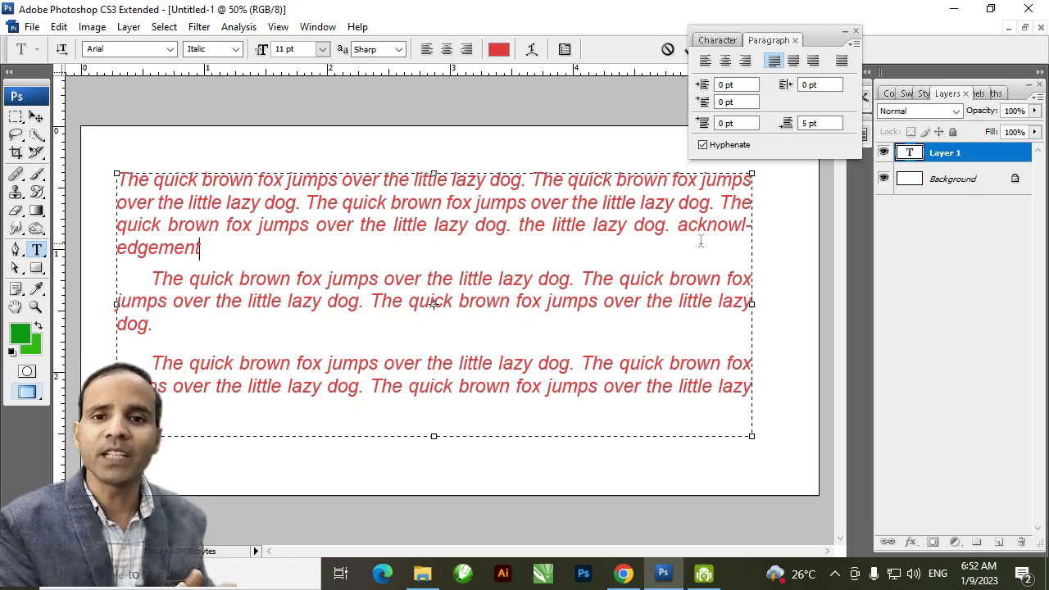
Turn the first paragraph's hyphenation off and back on to compare how the last word breaks
click(703, 145)
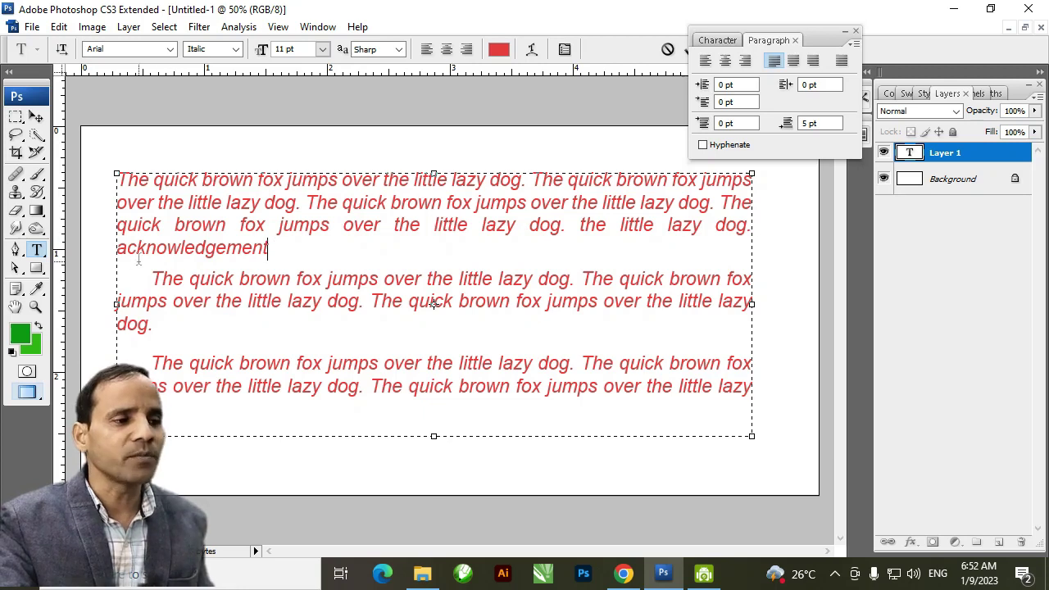
click(702, 144)
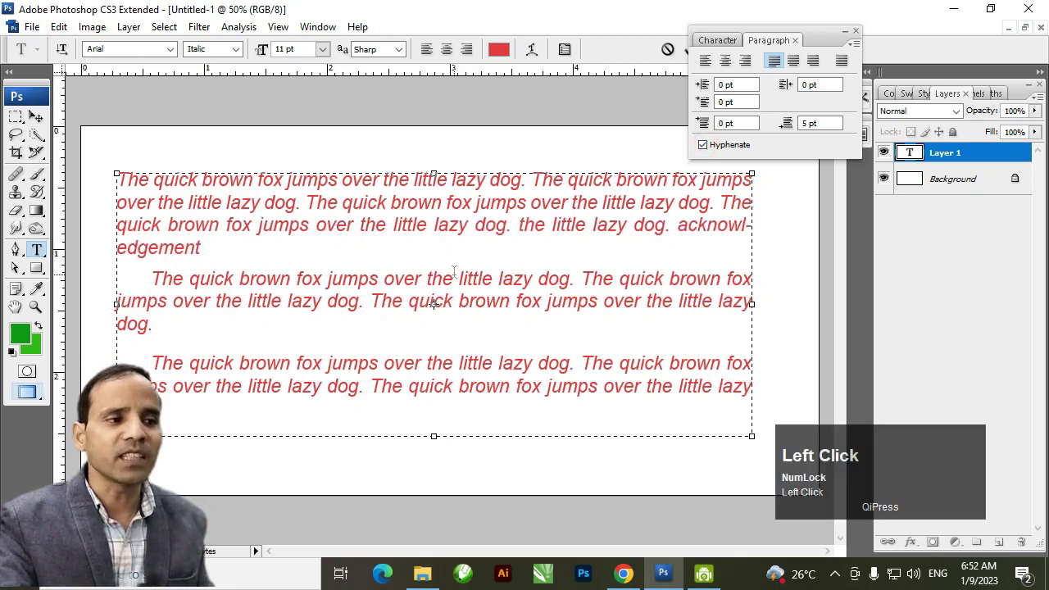